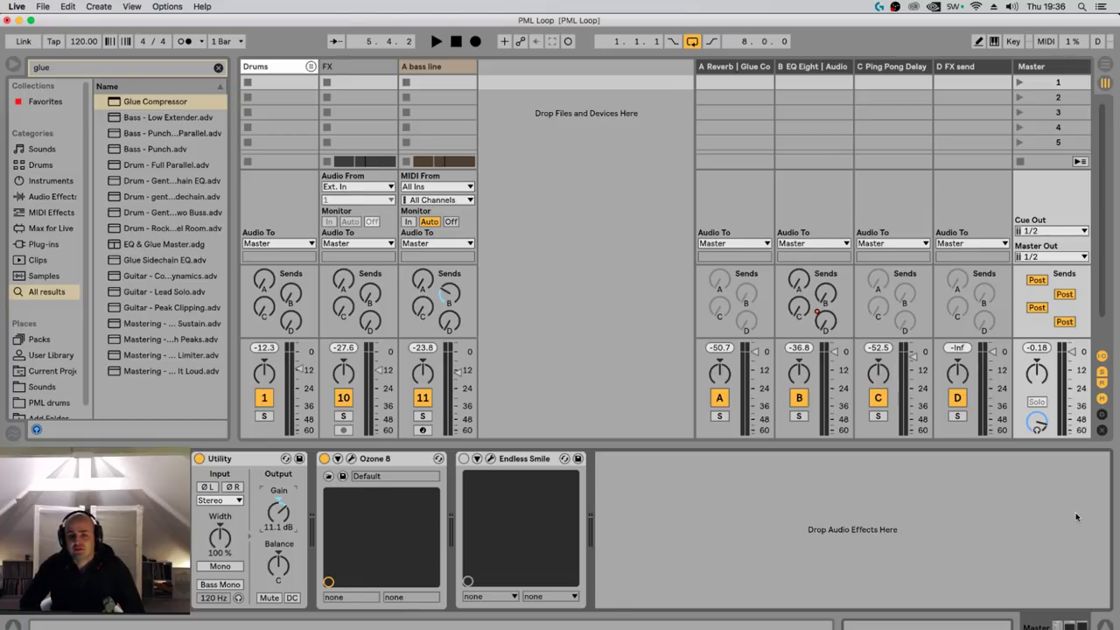
Show the arrangement view and look over the tracks inside the Drums group, leaving the group folded
key(Tab)
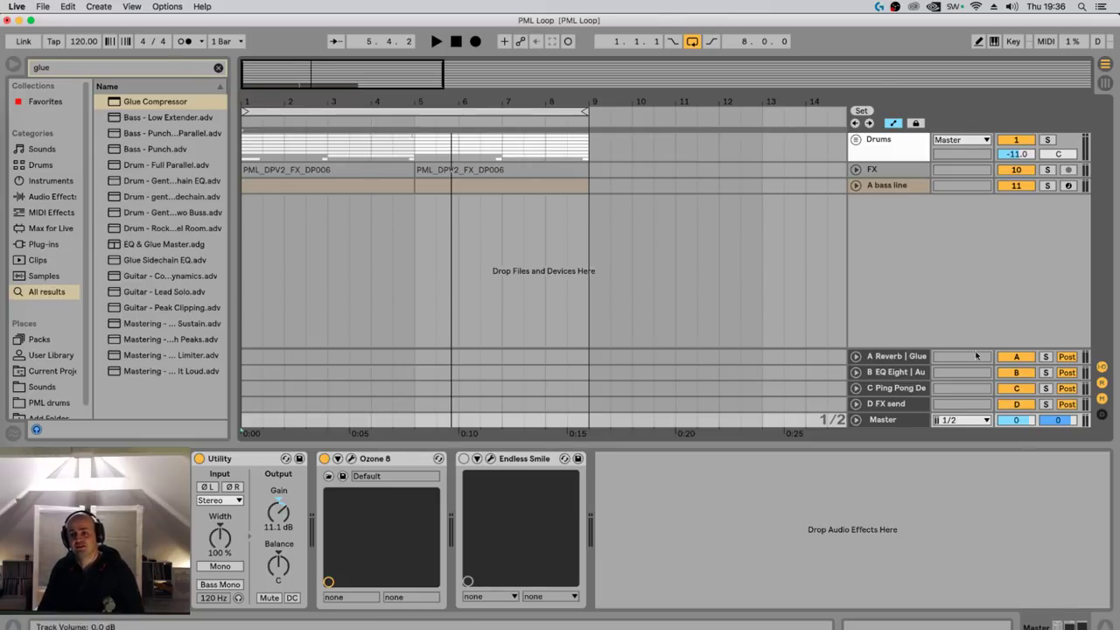
click(876, 145)
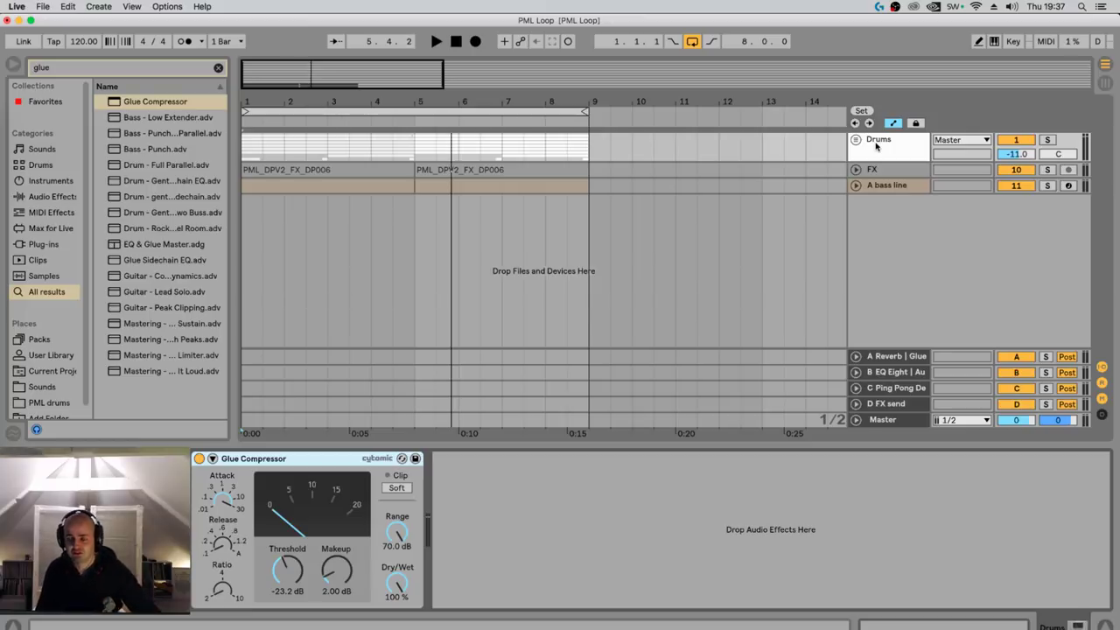
click(876, 146)
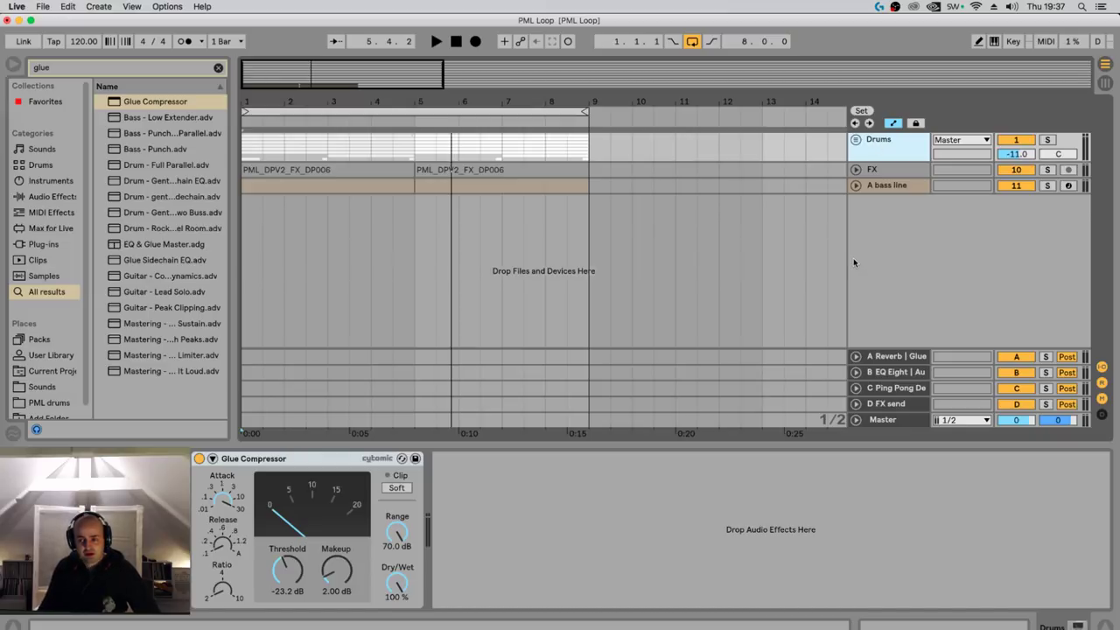
click(856, 141)
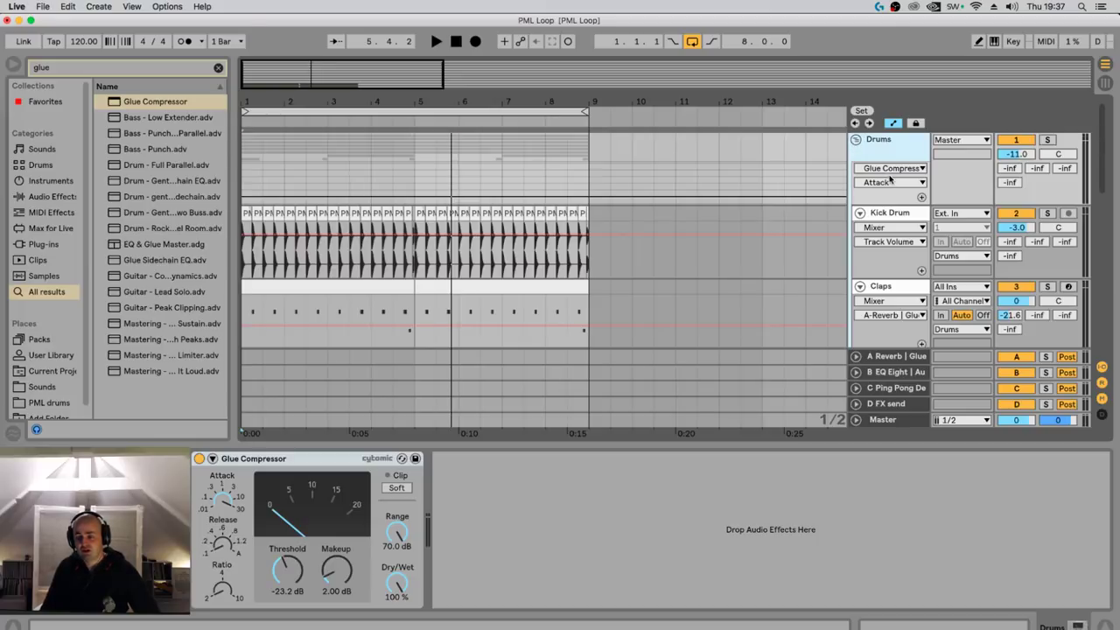
scroll(890, 179, down, 5)
scroll(890, 178, up, 5)
click(857, 141)
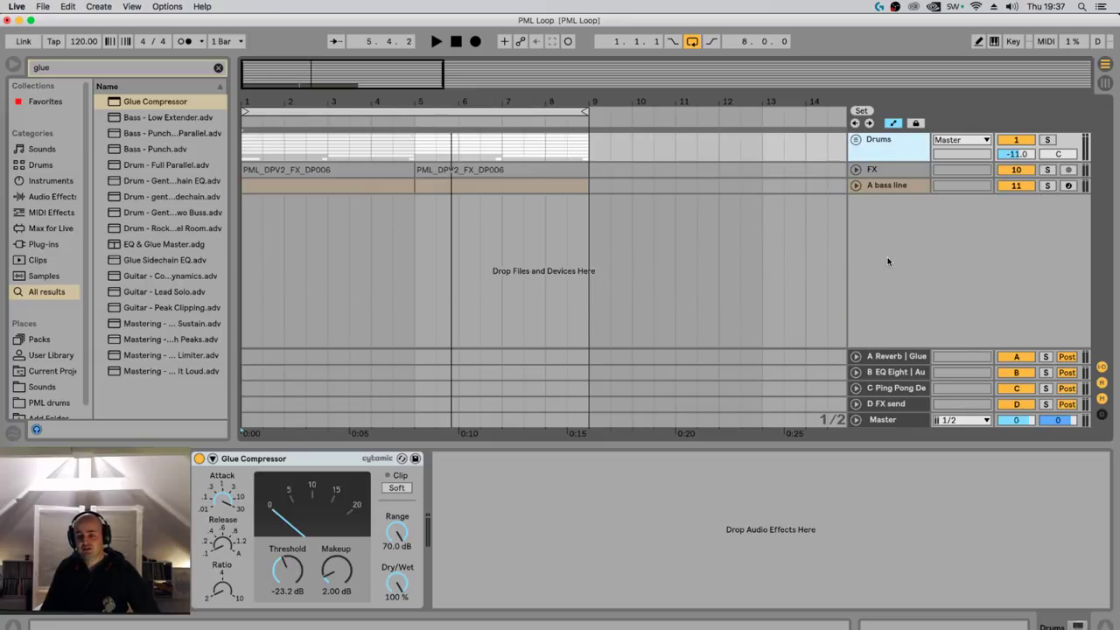
Insert four new audio tracks directly below the Drums group
key(super+t)
key(super+t)
key(super+t)
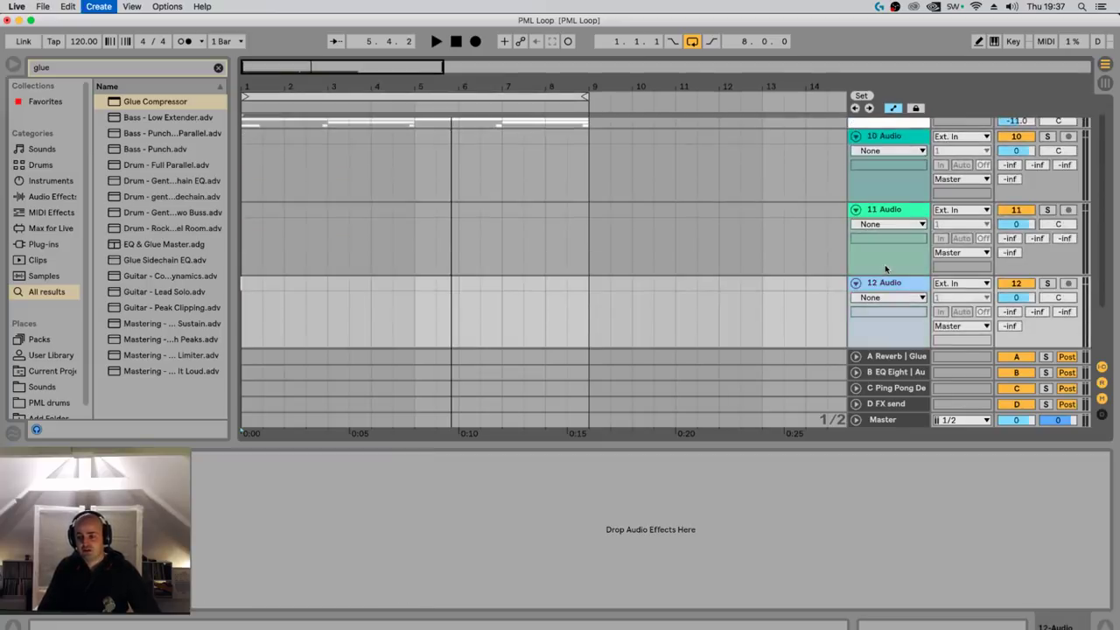
scroll(885, 265, up, 3)
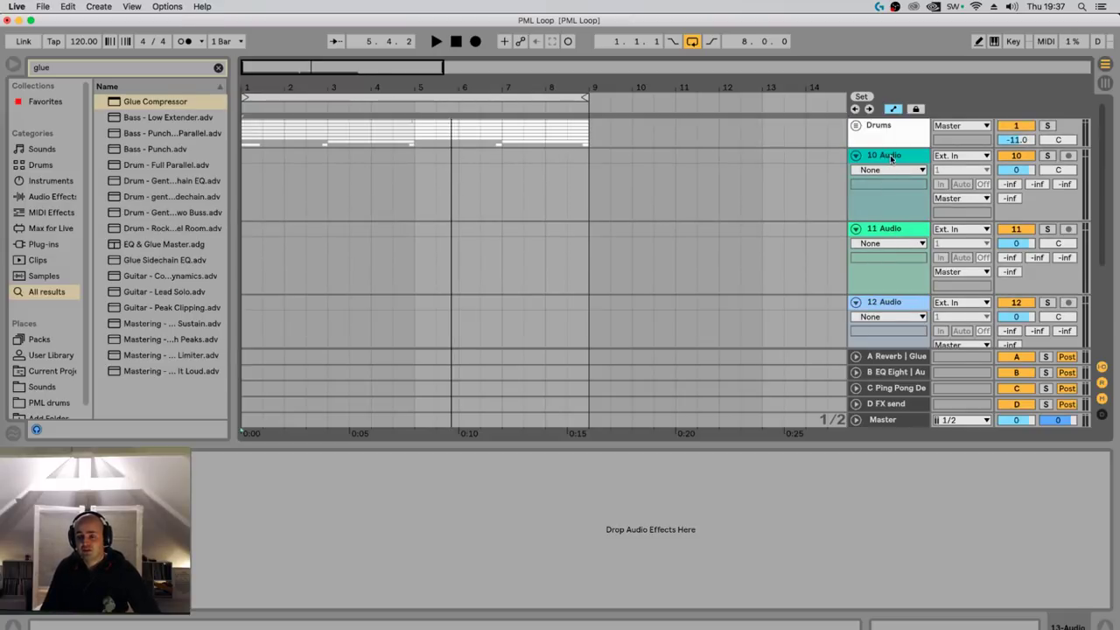
Select the new audio tracks 10 to 13 together and try to group them
click(892, 189)
click(886, 229)
scroll(899, 245, down, 1)
key(super+t)
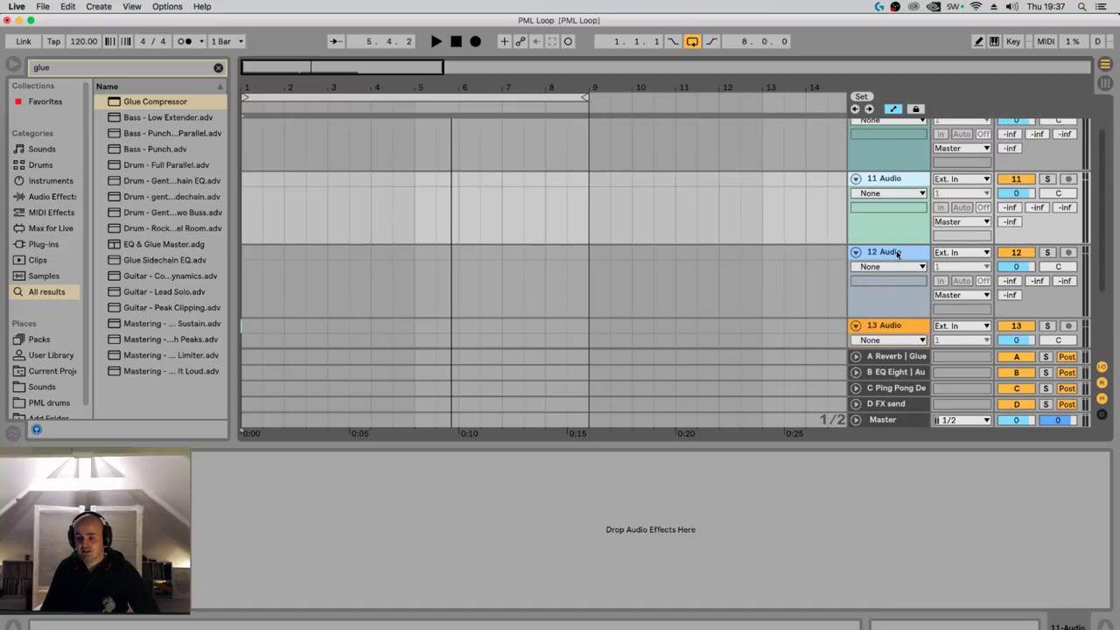
key(super+z)
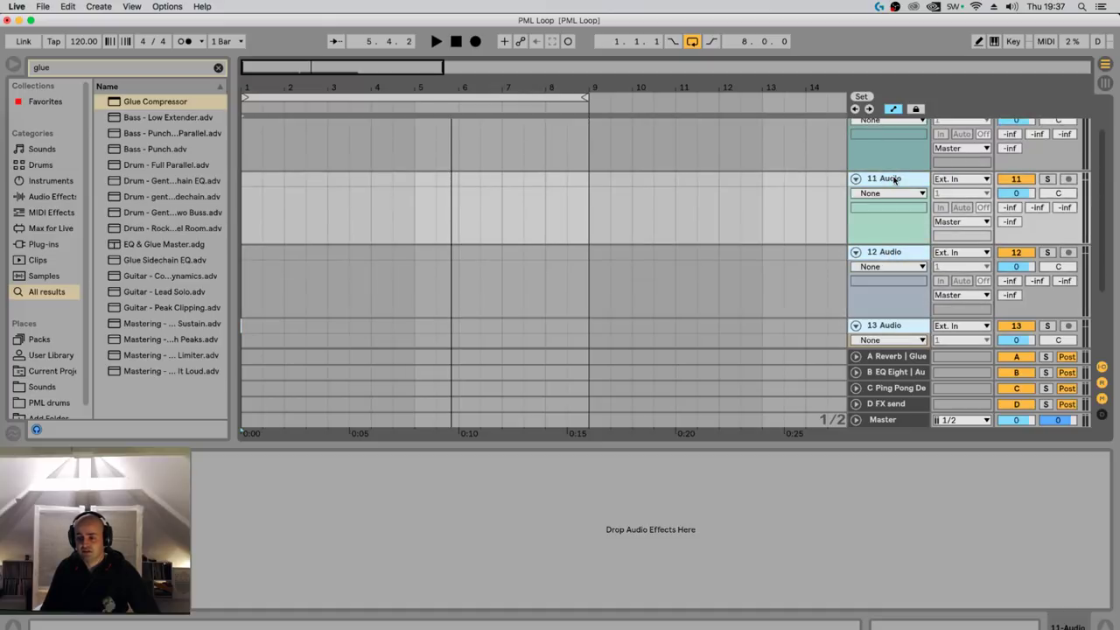
click(897, 155)
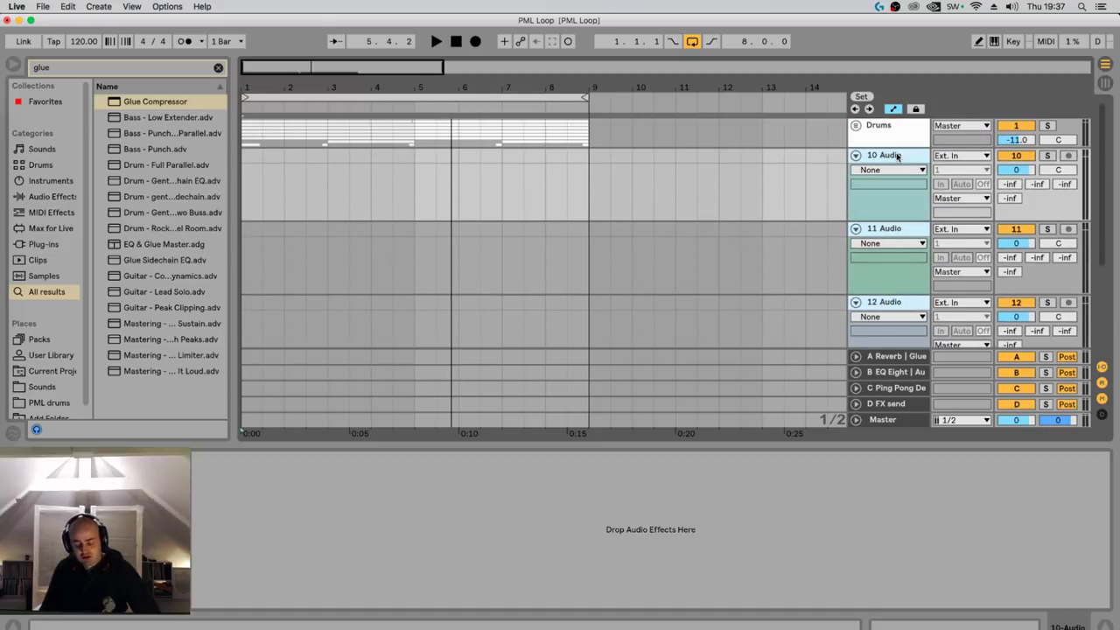
right_click(897, 155)
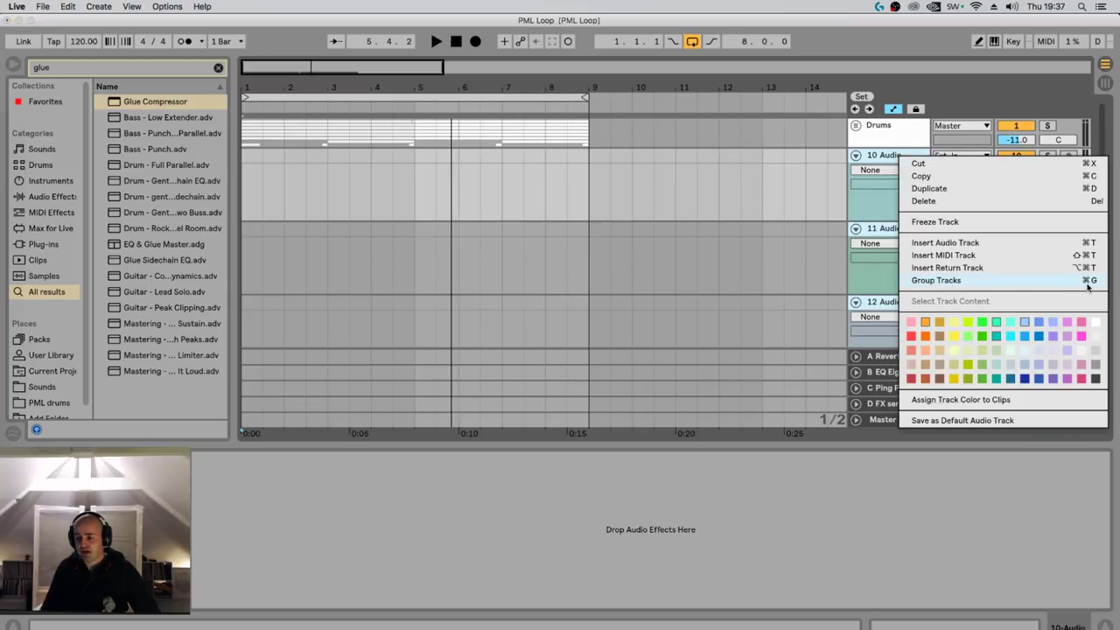
click(1042, 280)
Delete the Glue Compressor from the Drums group's device chain
click(886, 159)
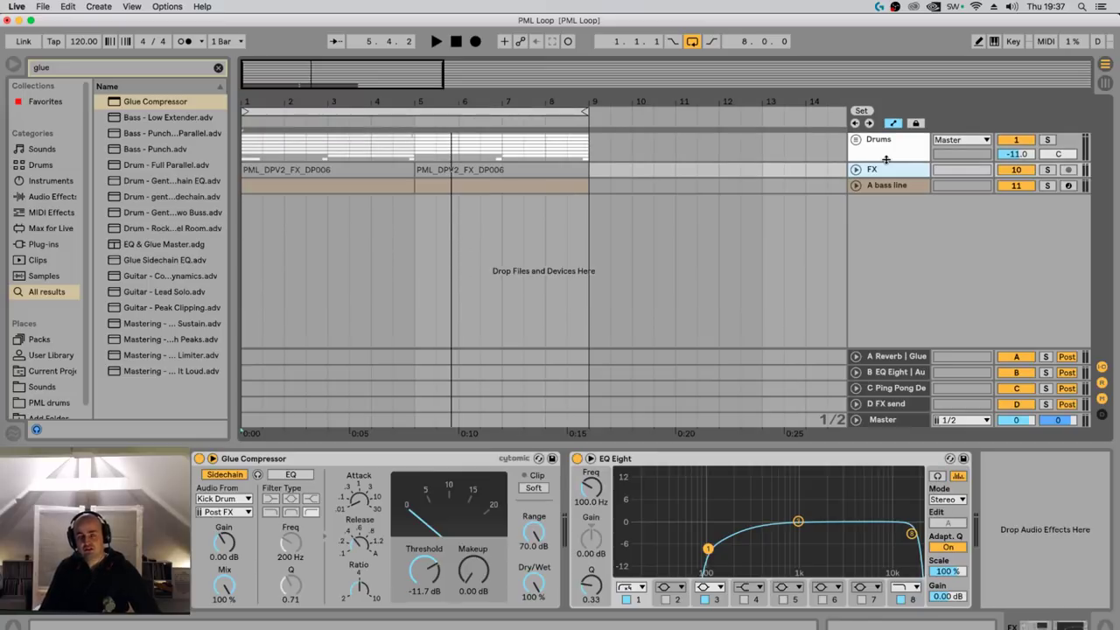
click(884, 147)
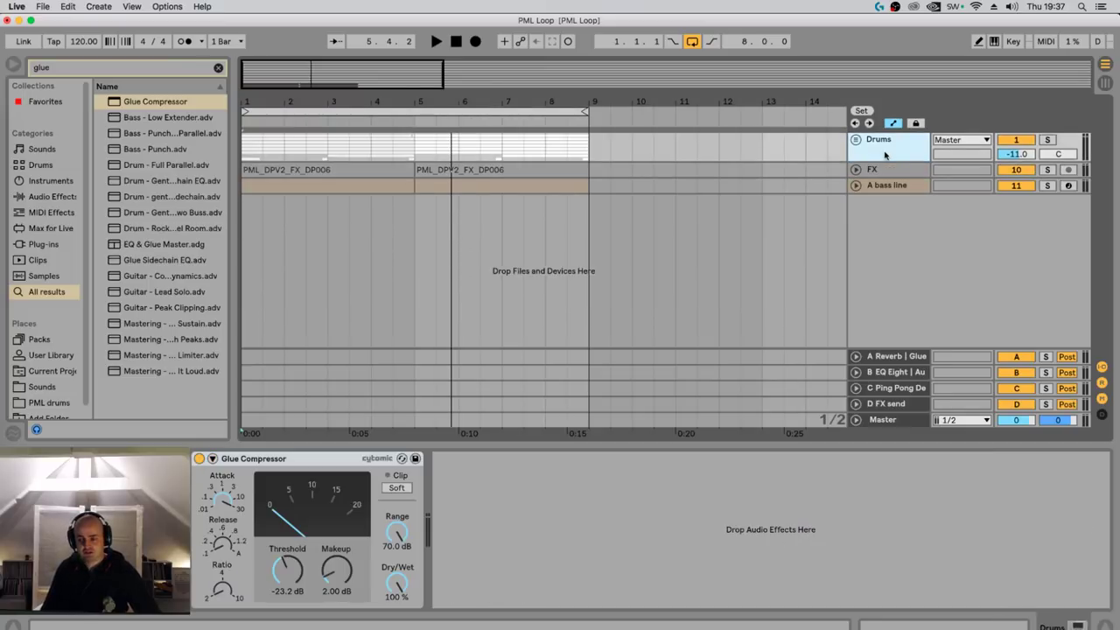
click(297, 460)
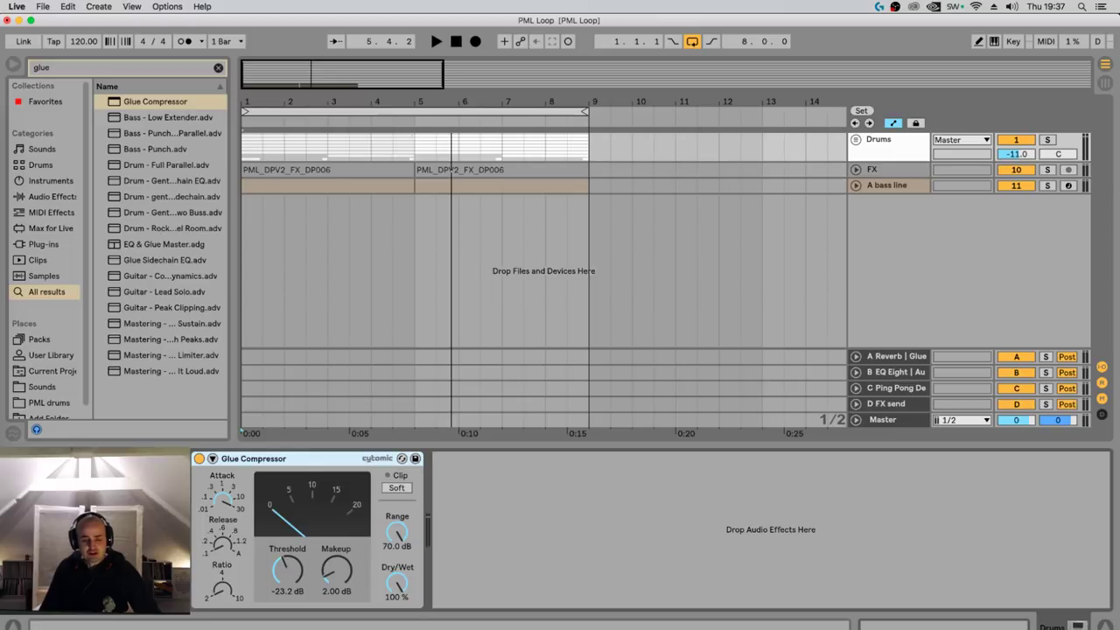
key(Delete)
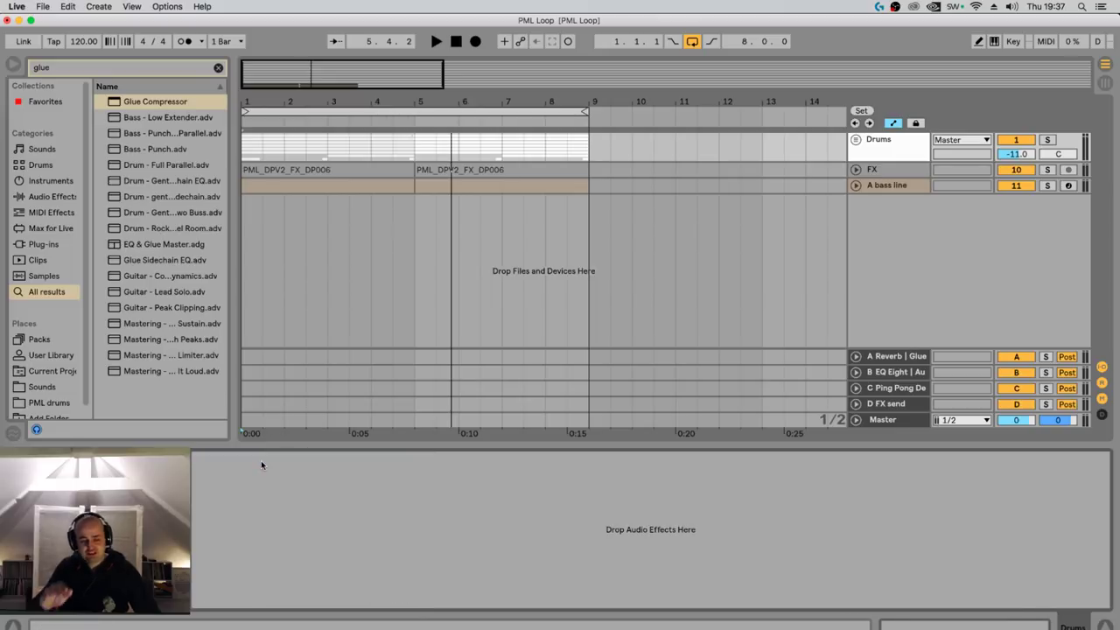
Reset the playhead to the start and find the Deep Premium Vol. 2.12 folder in the PML drums place
click(456, 42)
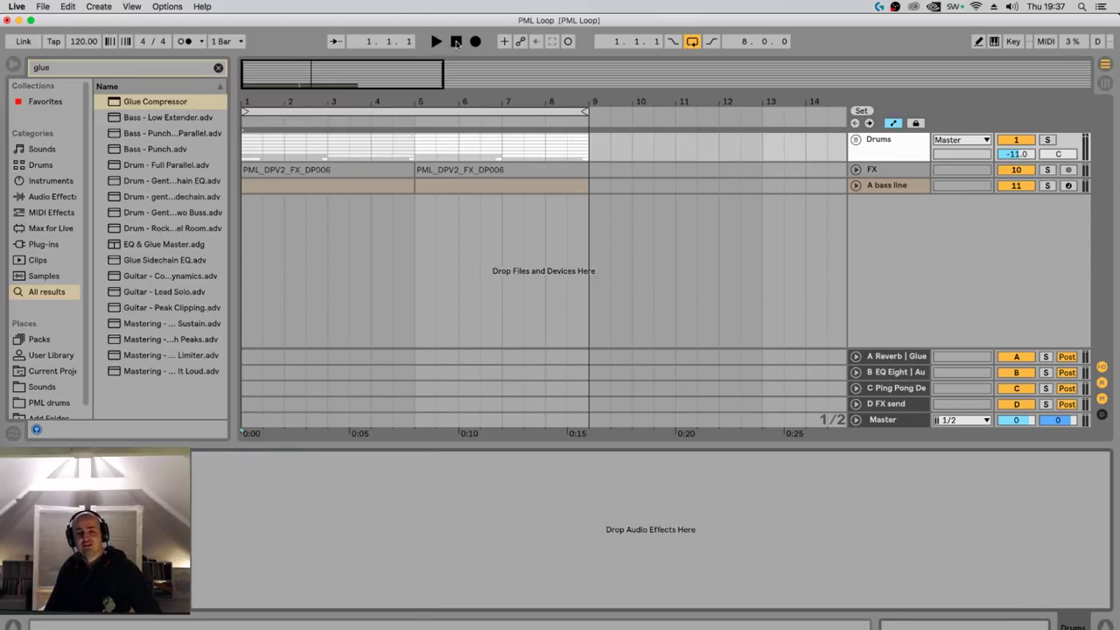
click(218, 67)
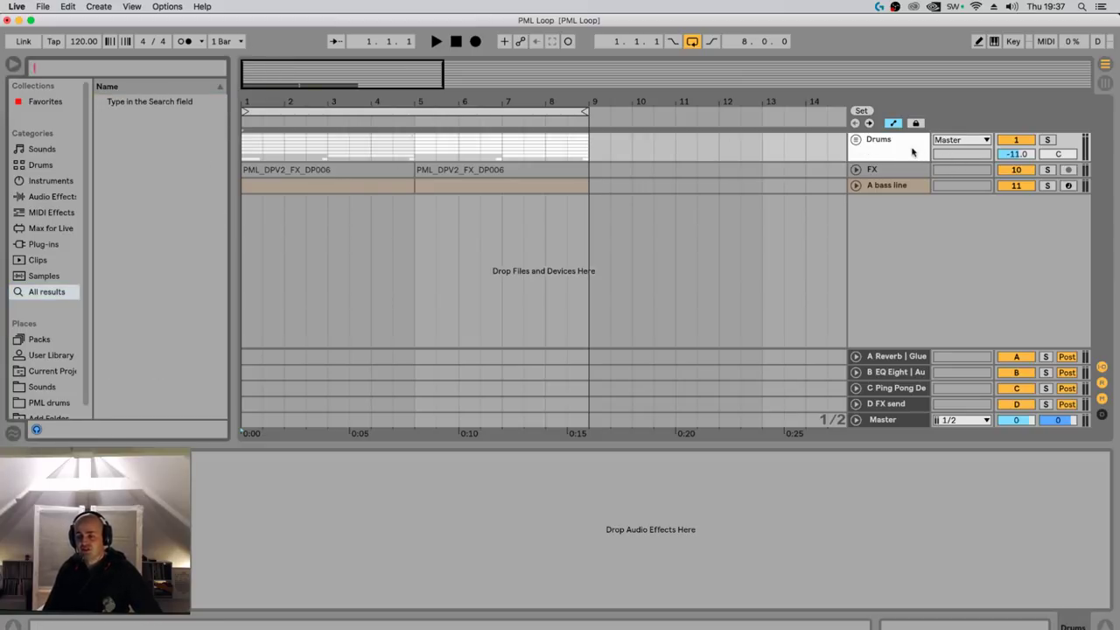
click(420, 180)
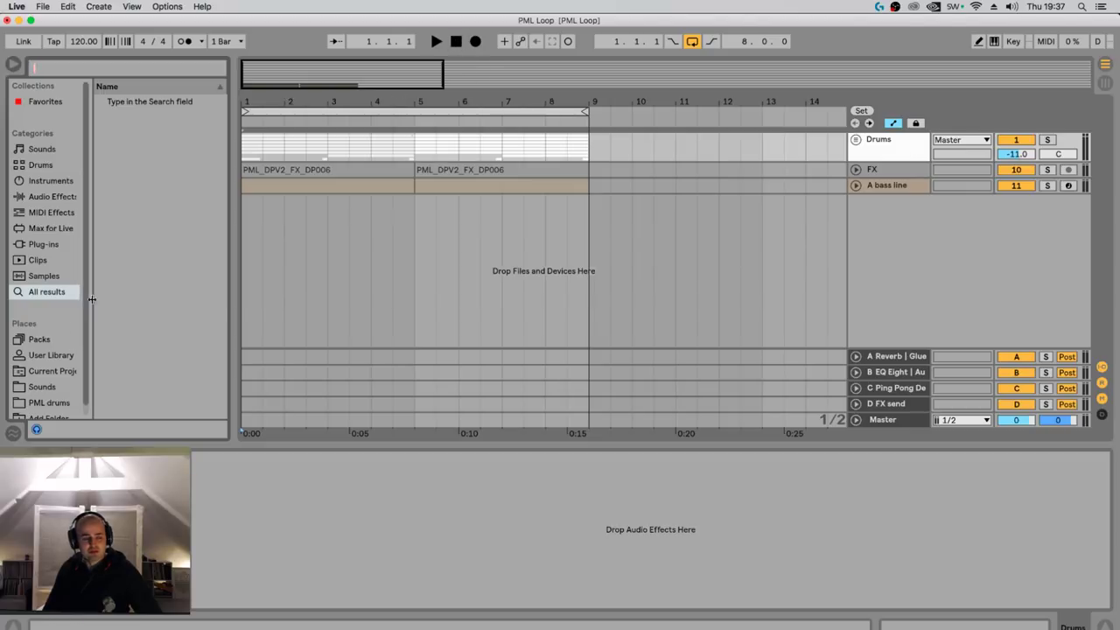
click(49, 403)
click(137, 119)
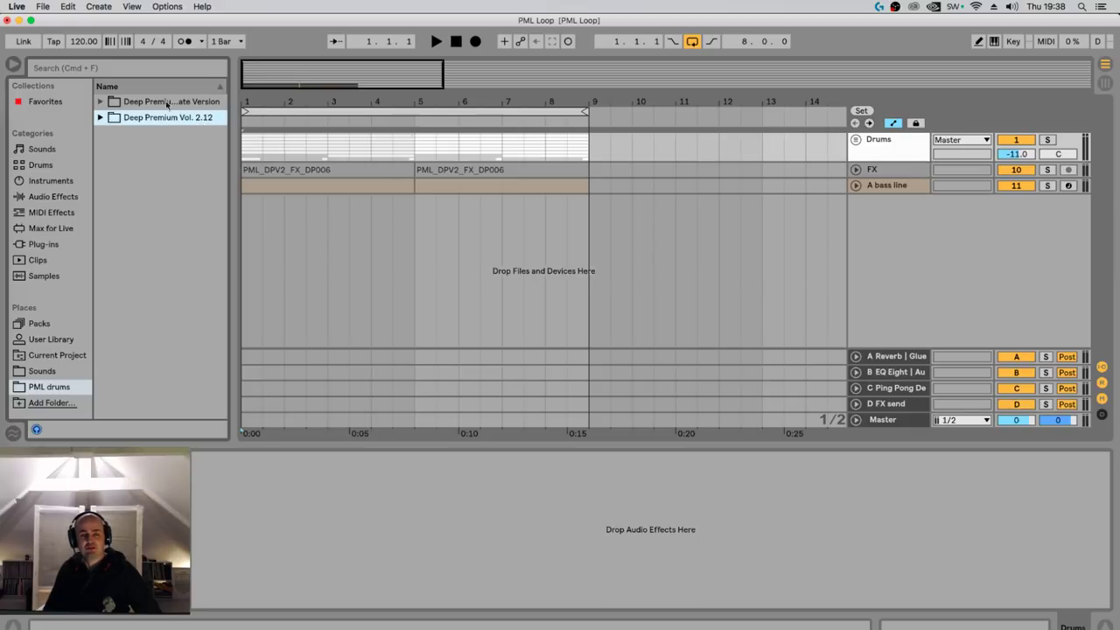
Play the loop and show the Master track's devices and levels in the session mixer
click(435, 42)
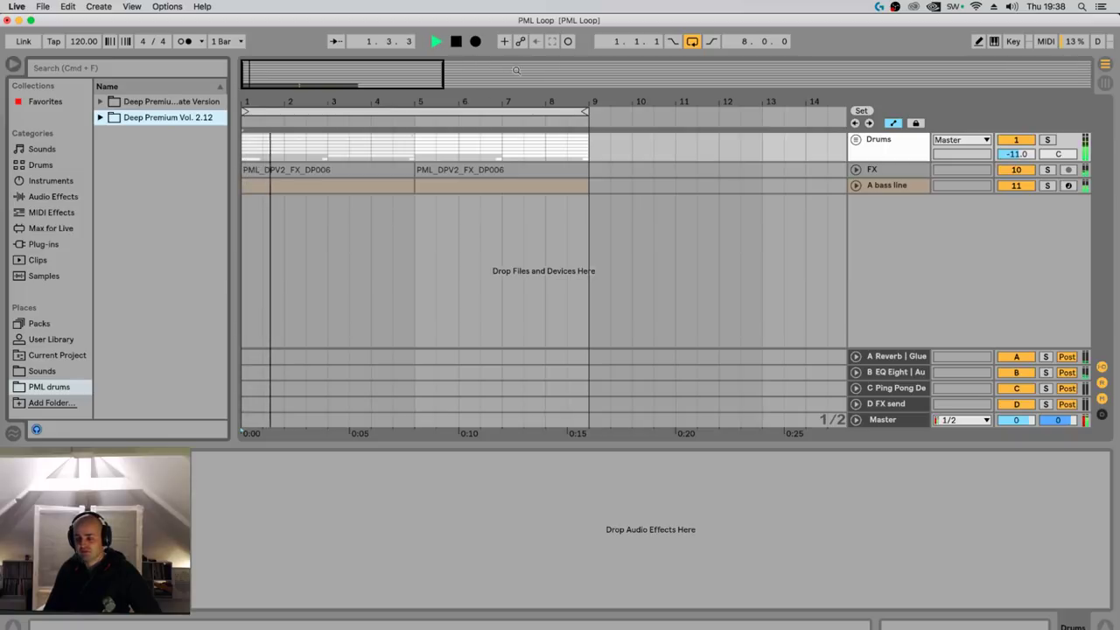
click(902, 421)
key(Tab)
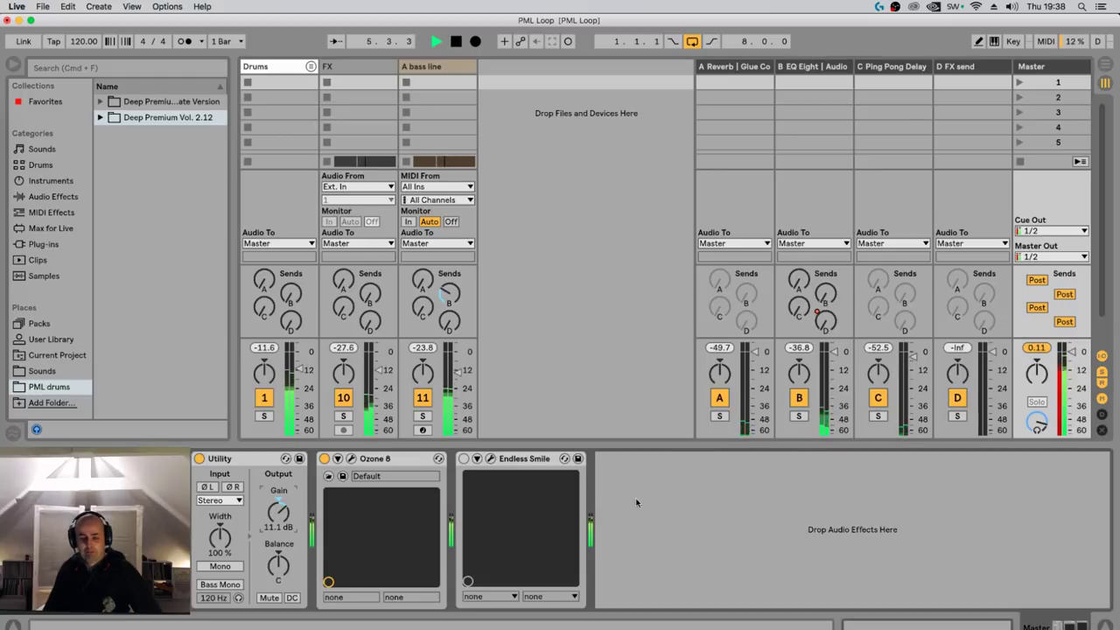
Add a Limiter to the end of the Master device chain and set its ceiling to 0.00 dB
click(110, 68)
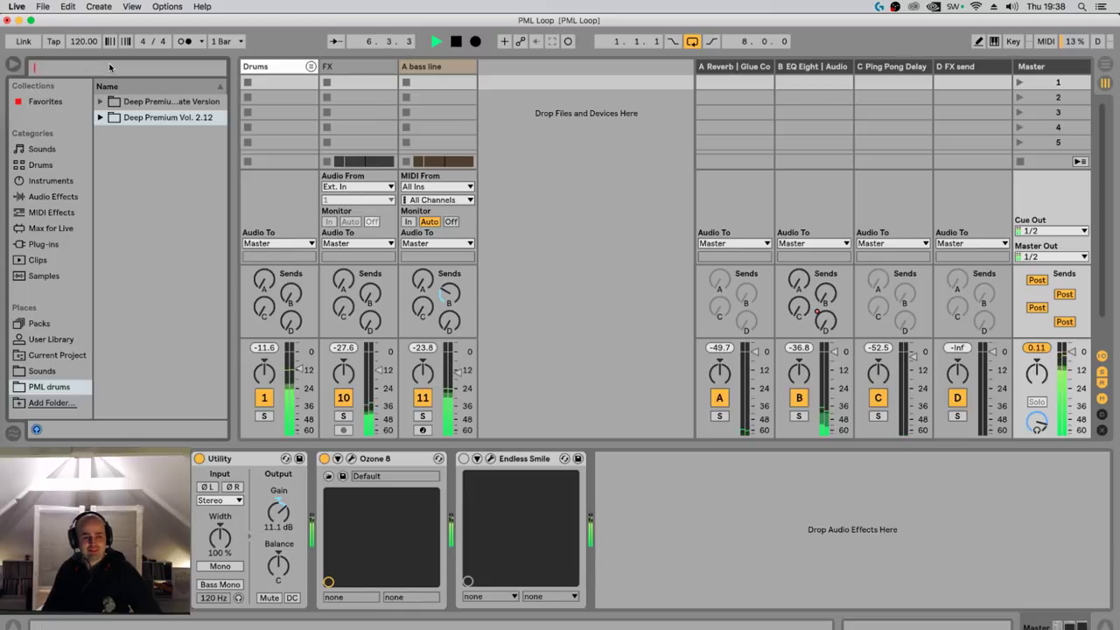
text(limiter)
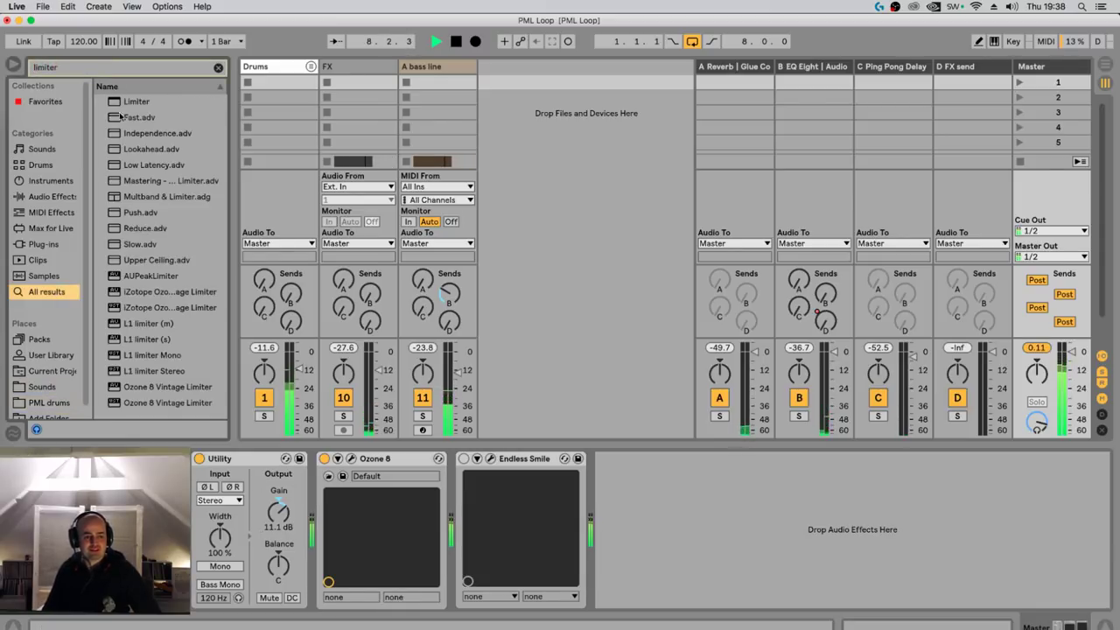
key(Down)
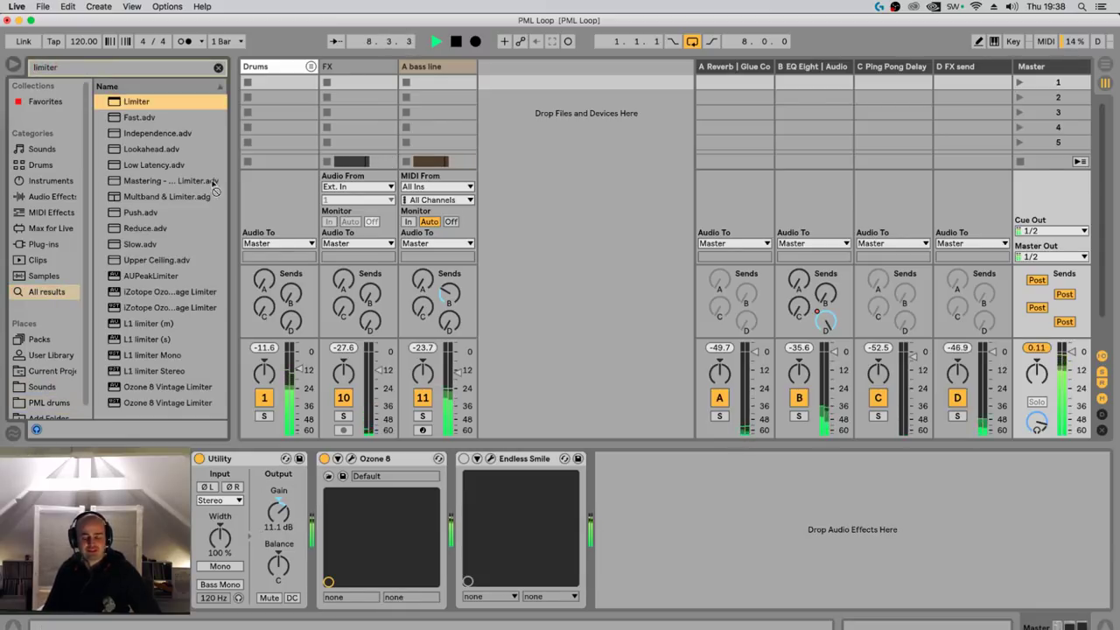
key(Return)
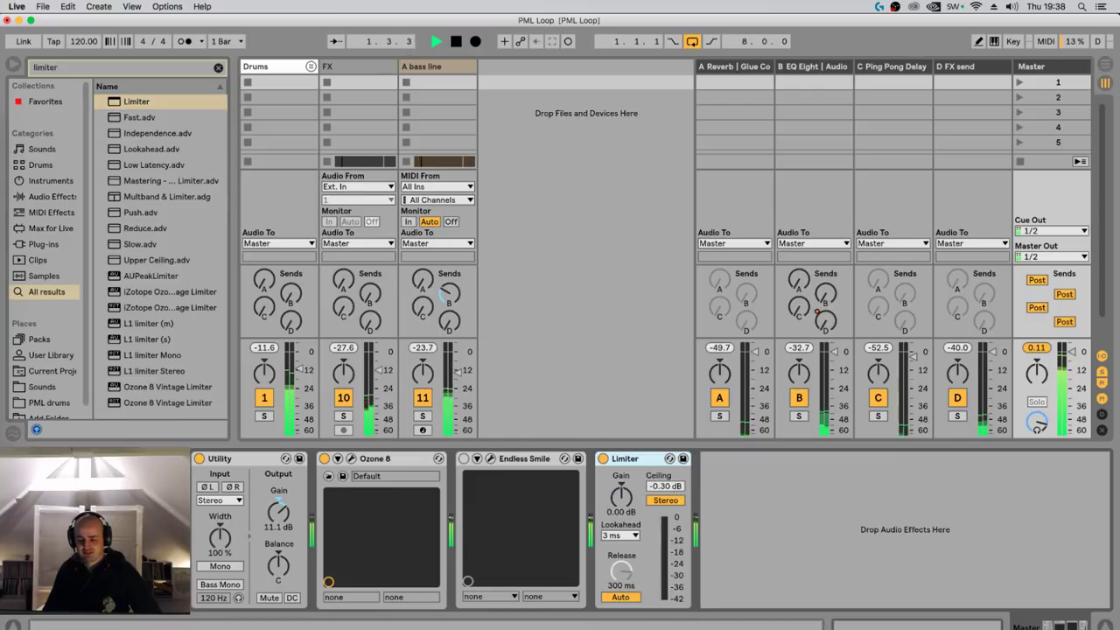
drag(672, 488, 672, 473)
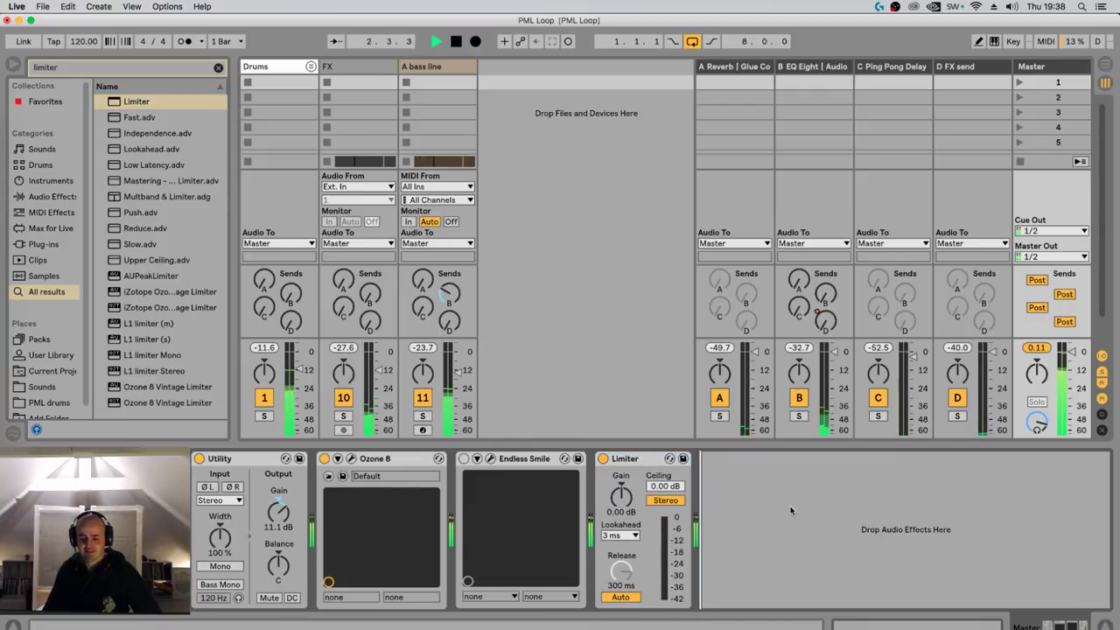
Return to the arrangement view with the Master track selected and briefly play the loop from the start
key(Tab)
key(space)
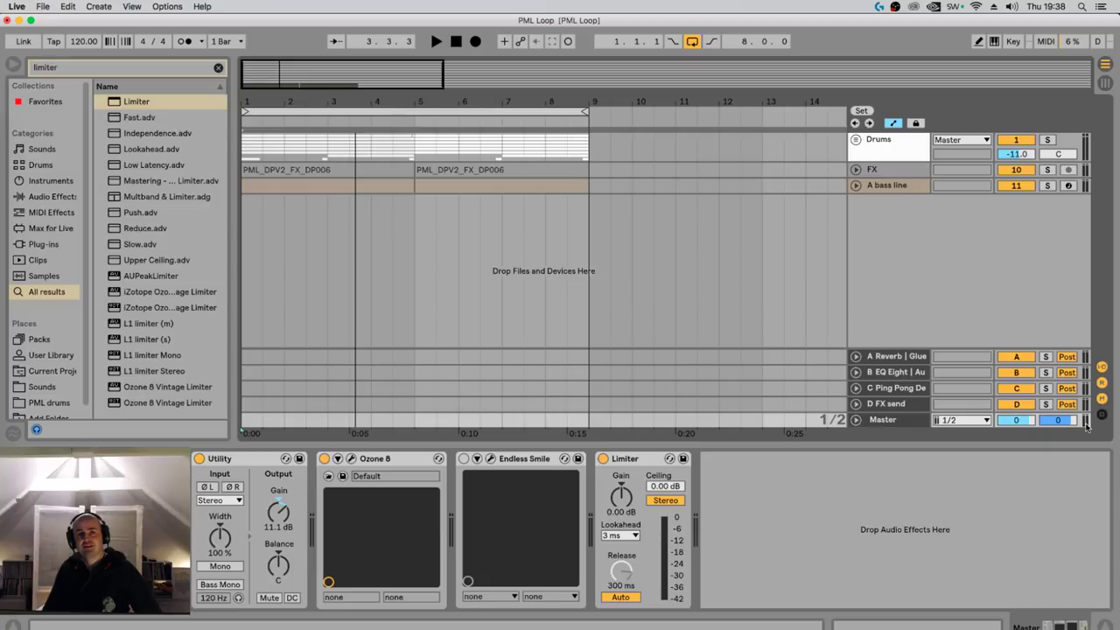
click(890, 298)
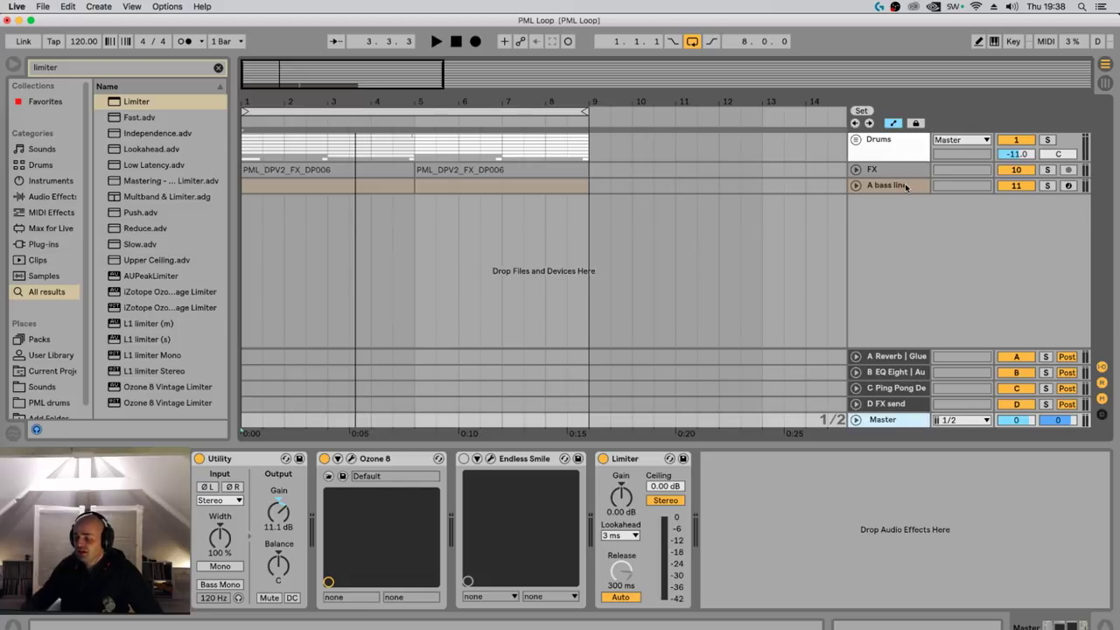
key(space)
key(space)
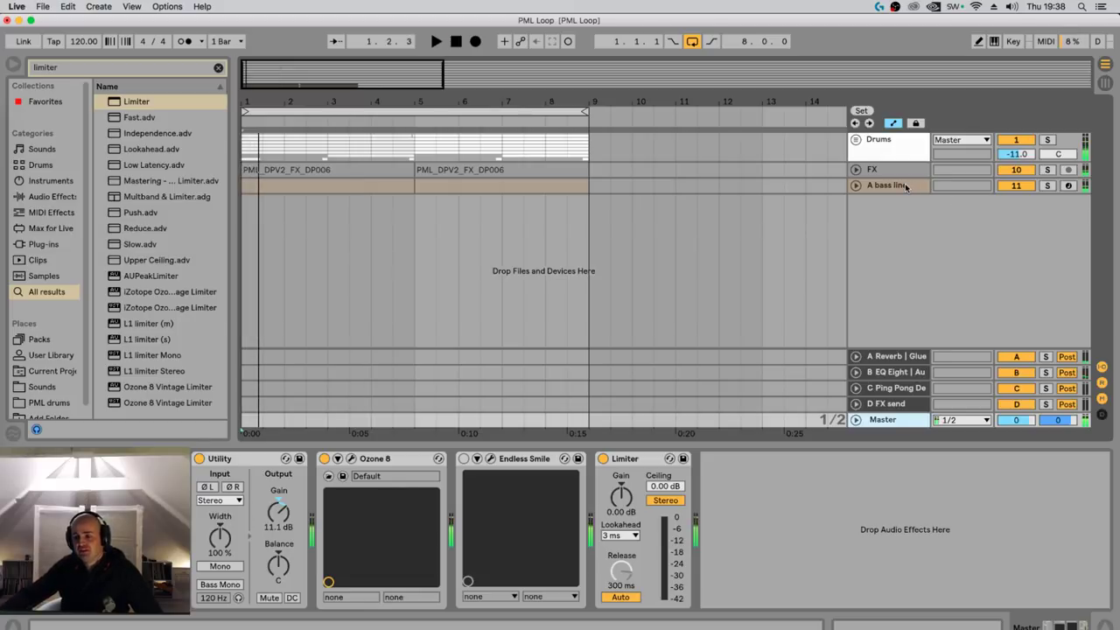
Mute the FX and A bass line tracks, then play the loop with the Drums group selected
click(856, 187)
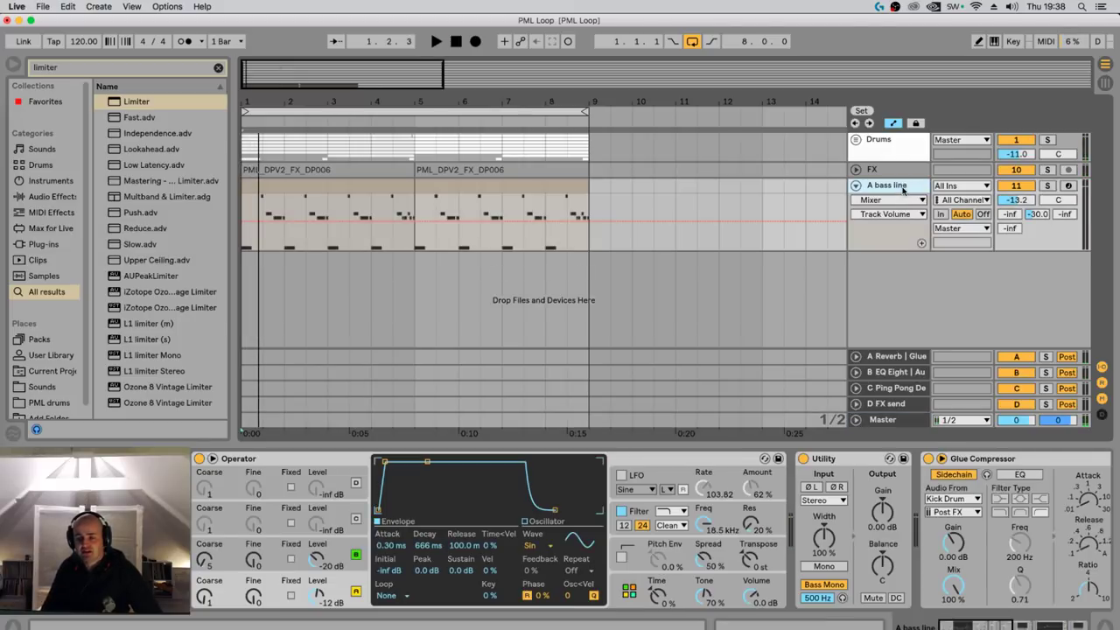
click(856, 186)
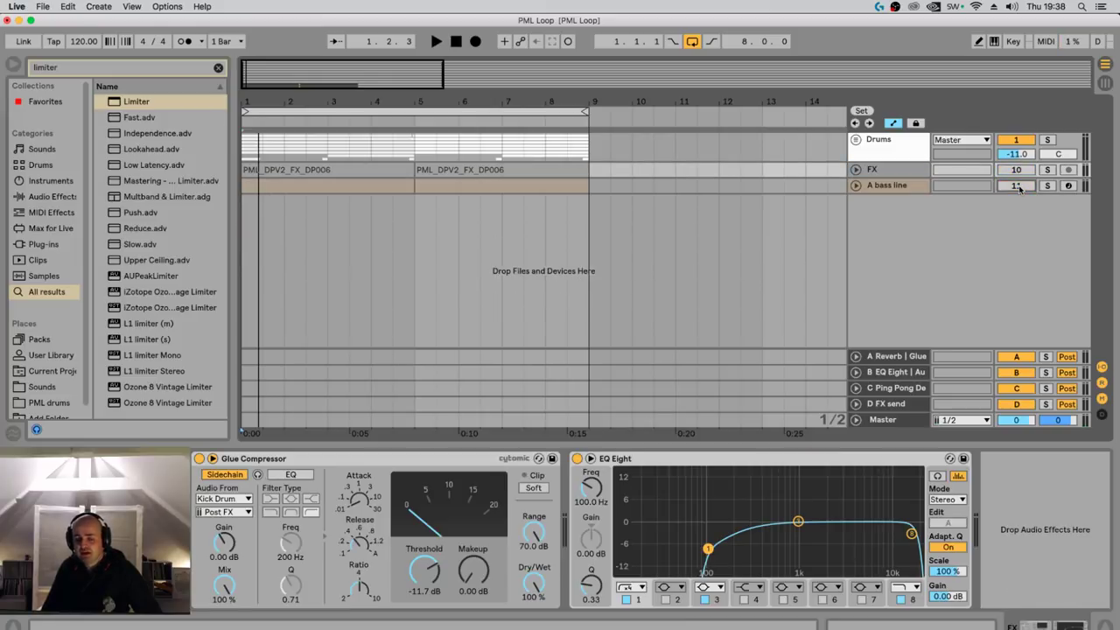
click(896, 147)
key(space)
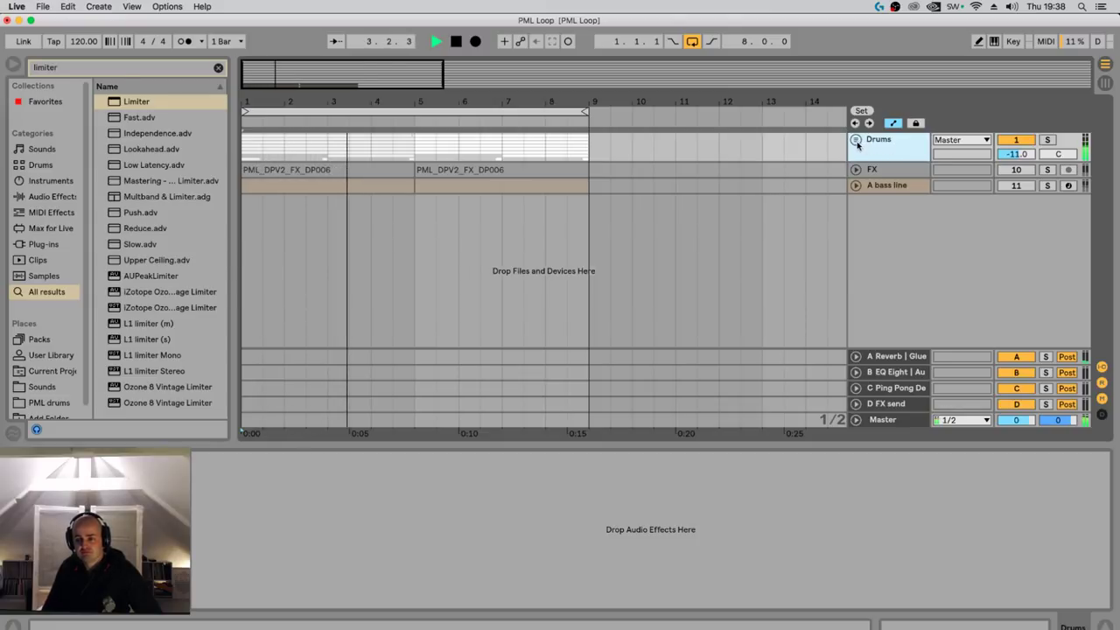
Look through the tracks inside the Drums group during playback, fold the group again and stop playback
click(856, 139)
scroll(901, 232, down, 3)
scroll(904, 239, down, 3)
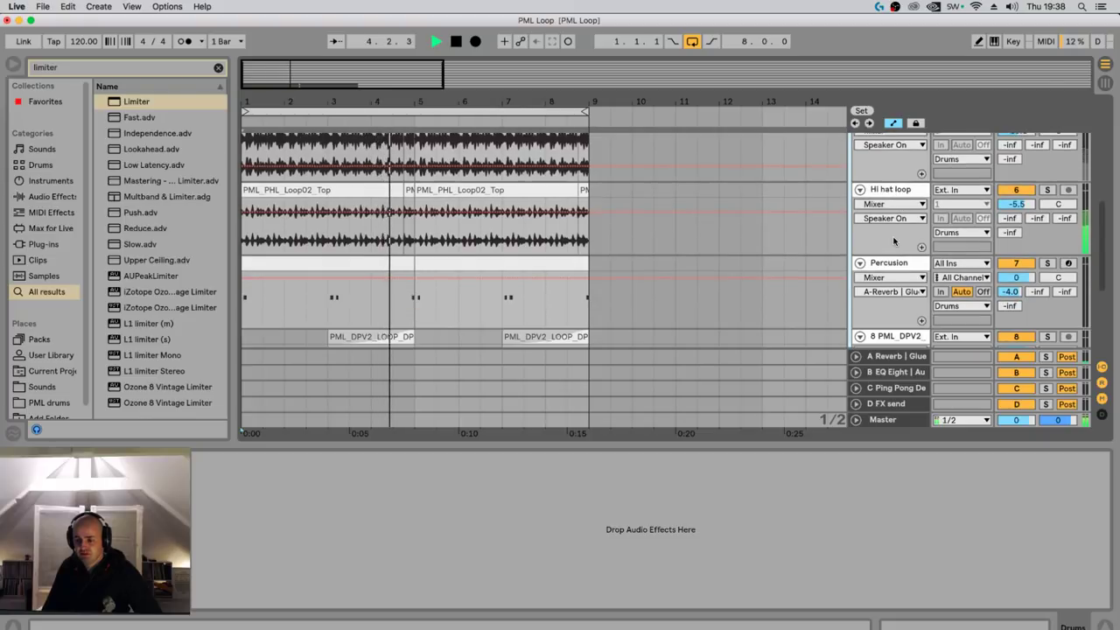
scroll(894, 240, up, 8)
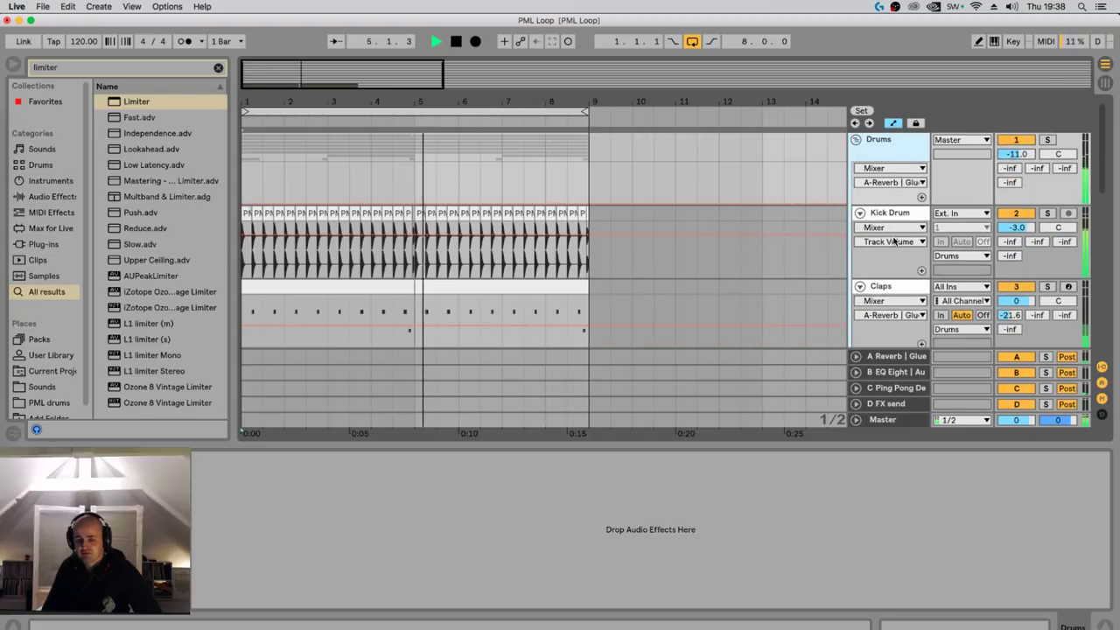
click(856, 139)
key(space)
Search the browser for "glue" and load a Glue Compressor onto the Drums group
click(95, 65)
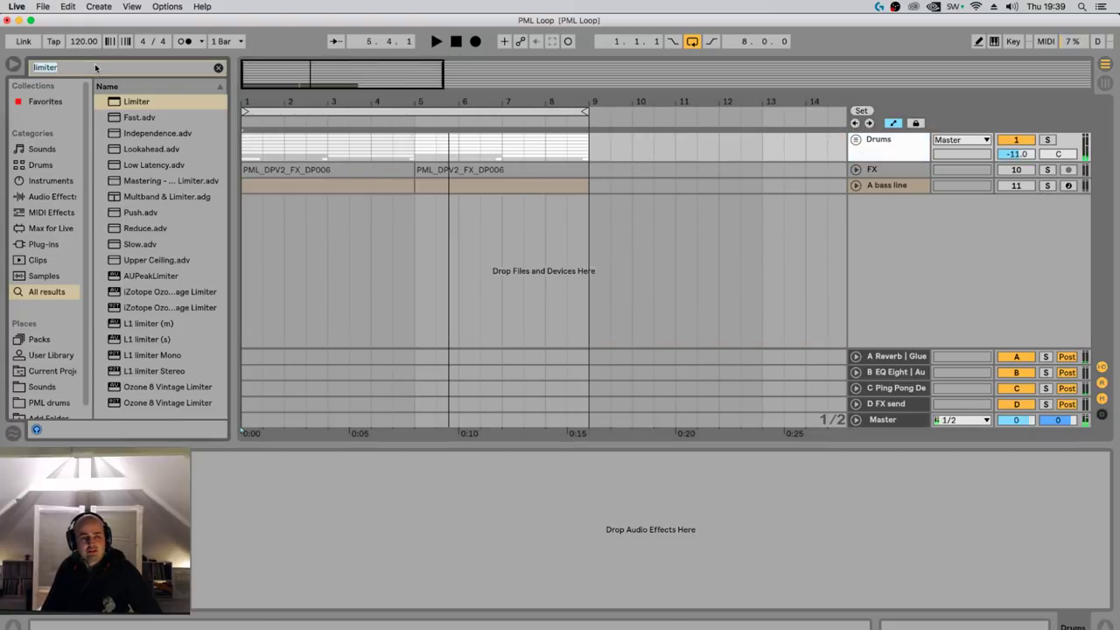
text(glue)
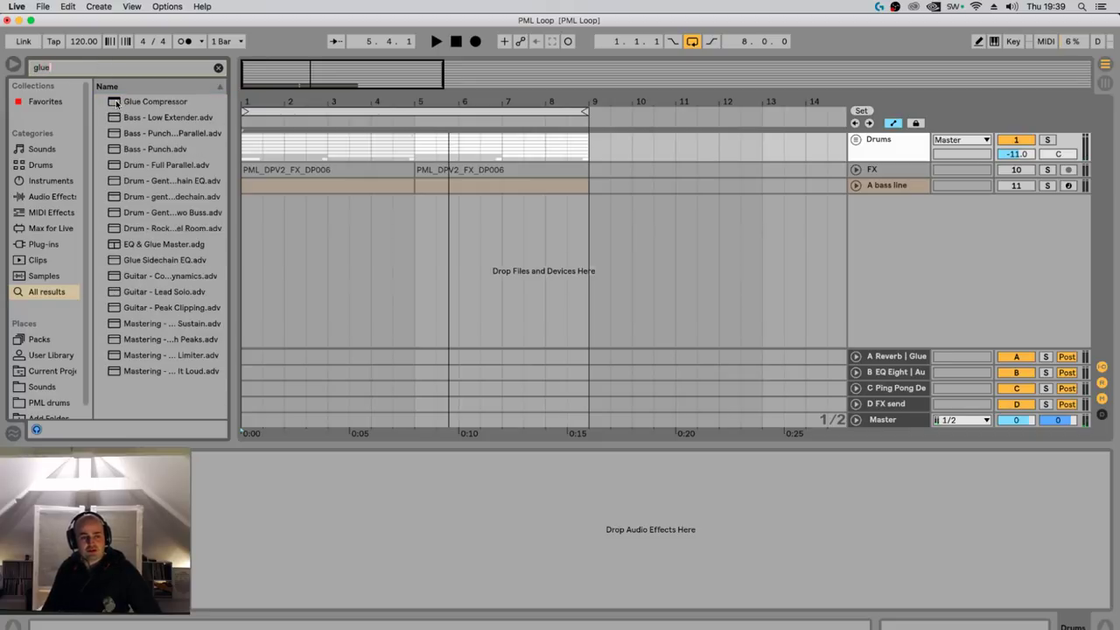
key(Down)
key(Return)
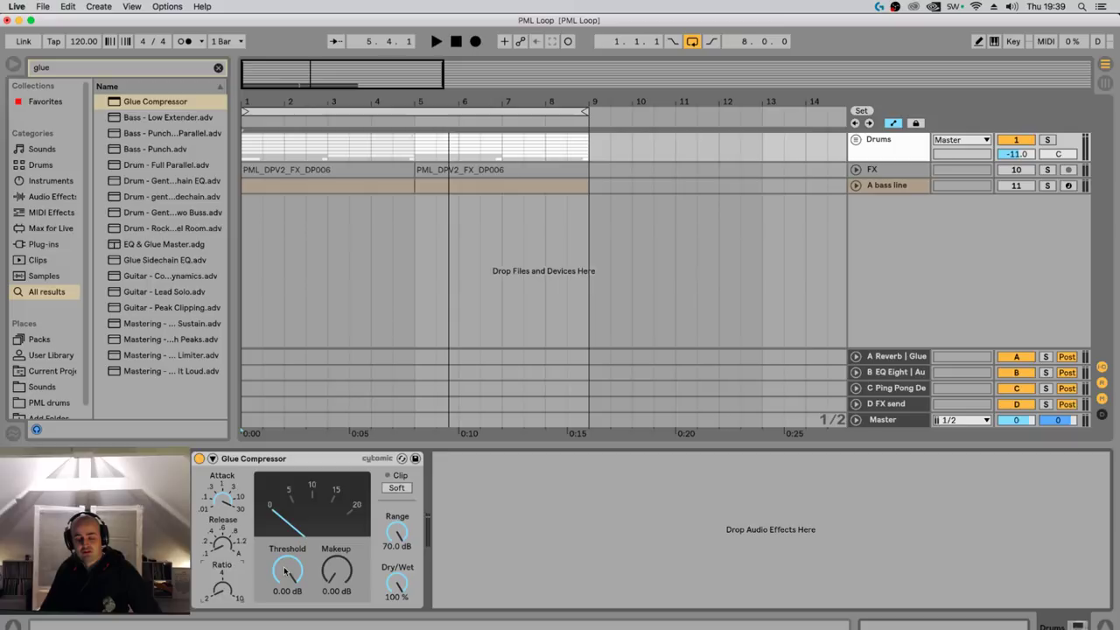
Try lowering the Glue Compressor's threshold to about -21.6 dB, and reset it to 0.00 dB
drag(287, 571, 287, 608)
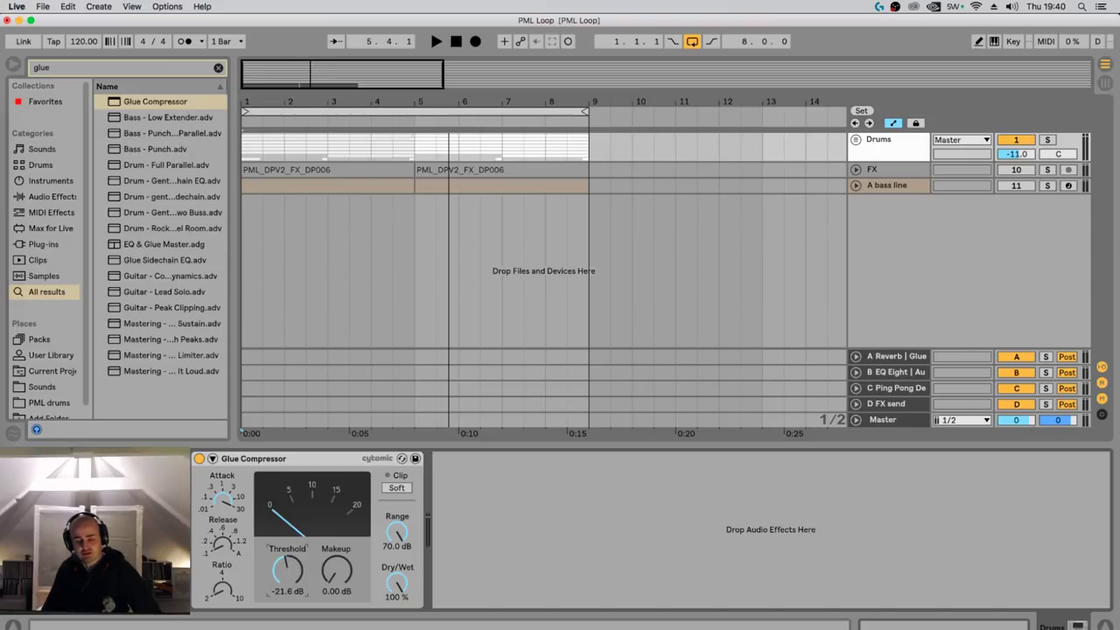
double_click(287, 571)
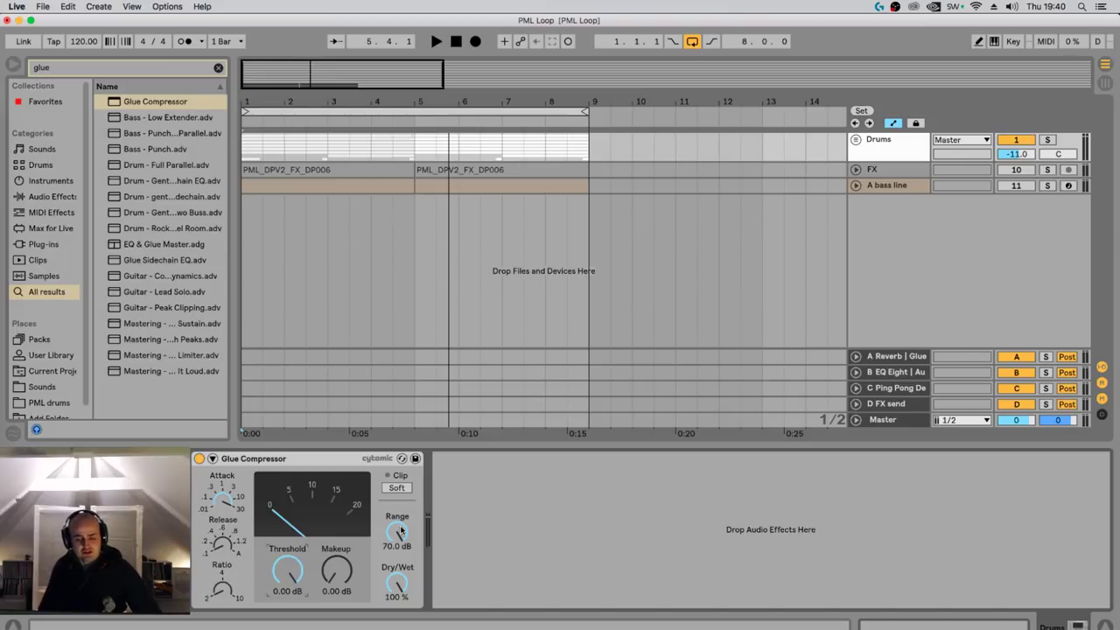
click(224, 500)
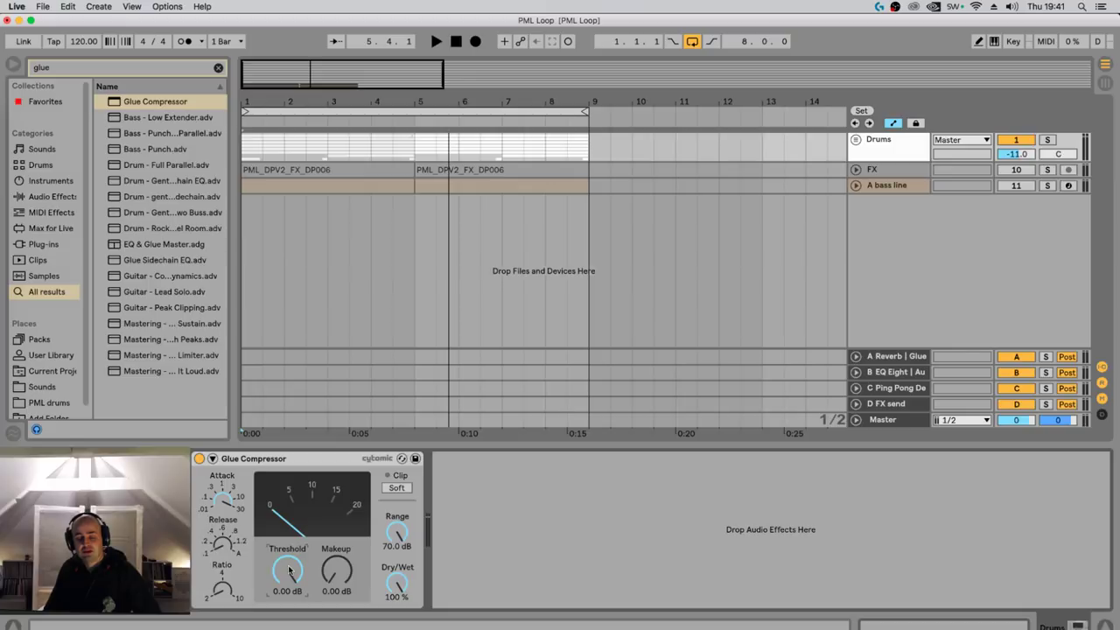
mouse_move(290, 570)
mouse_down()
mouse_move(290, 600)
mouse_move(290, 571)
mouse_up()
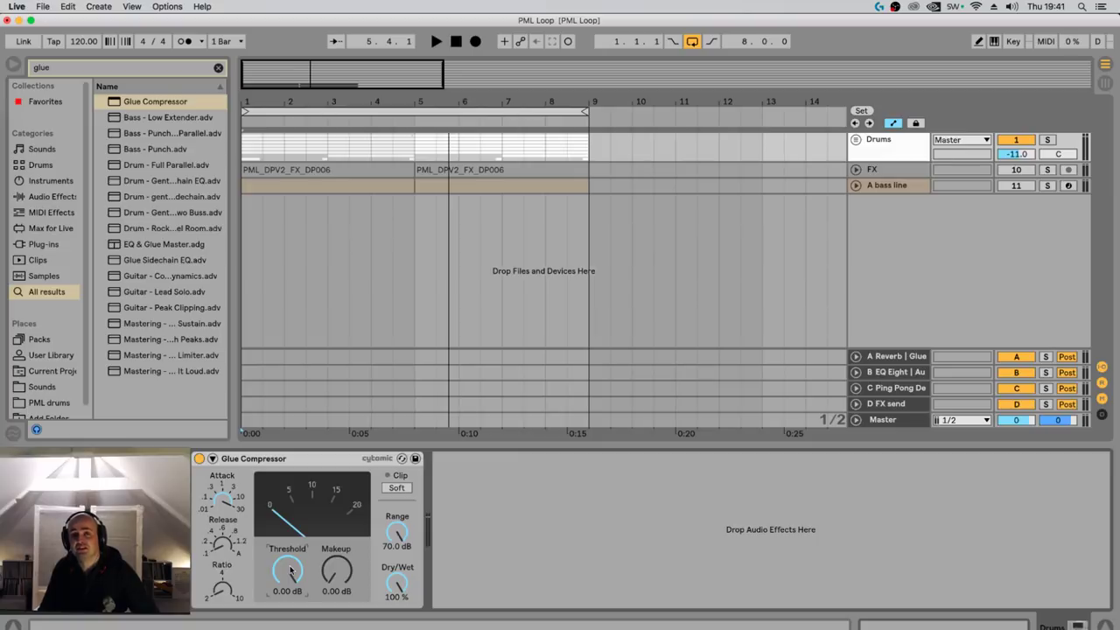
mouse_move(292, 571)
mouse_down()
mouse_move(291, 581)
mouse_move(292, 570)
mouse_up()
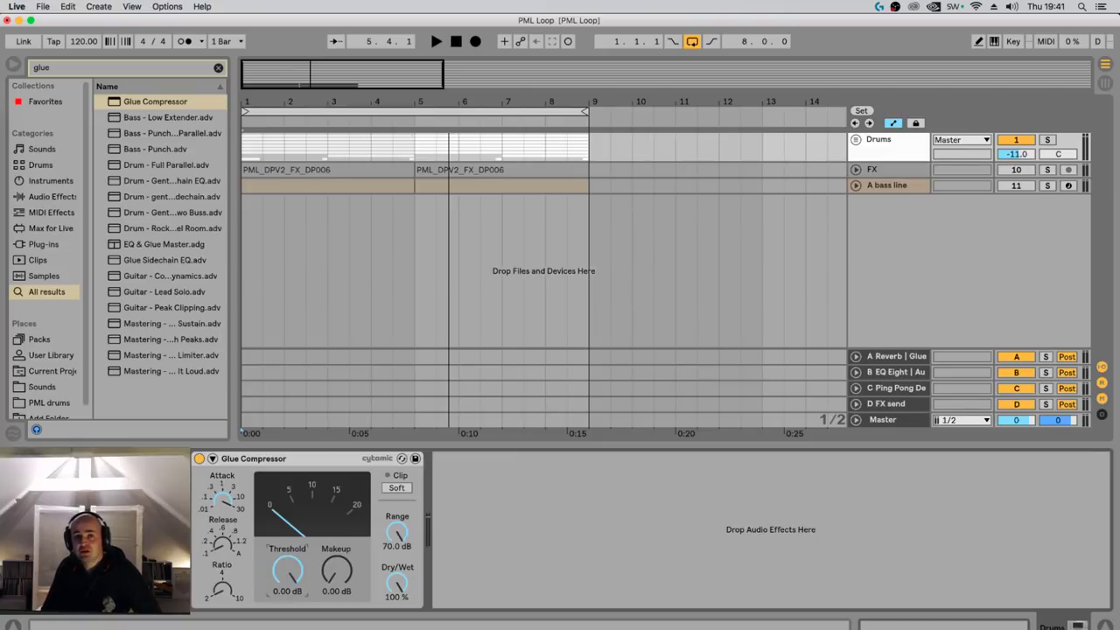
Lower the Glue Compressor's threshold to about -25.4 dB while the loop plays, and stop playback
key(space)
drag(287, 570, 288, 611)
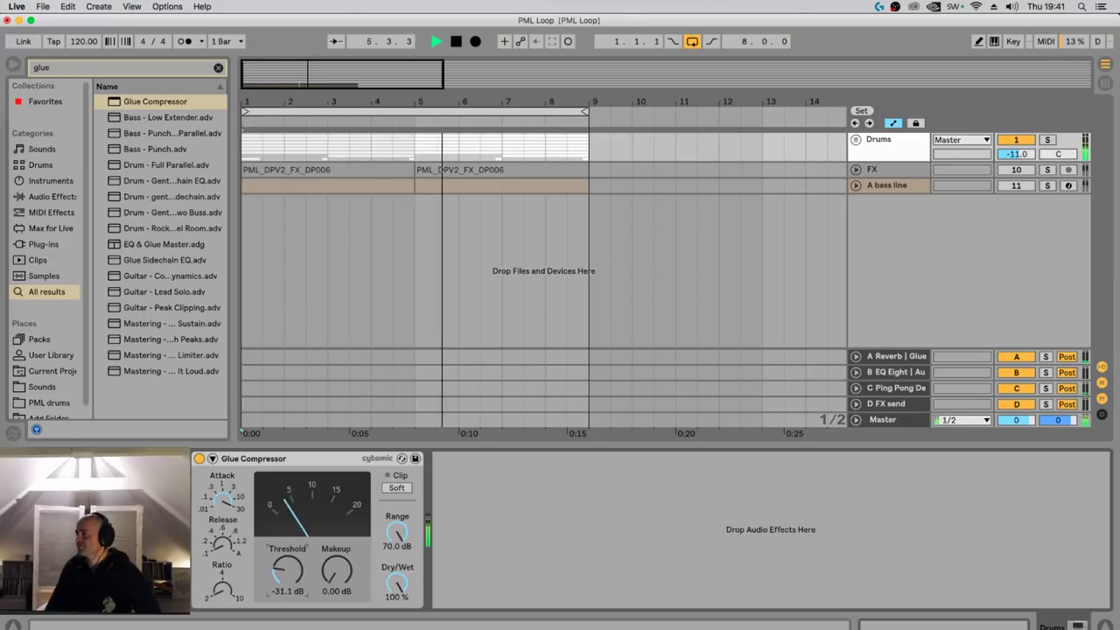
drag(288, 612, 291, 568)
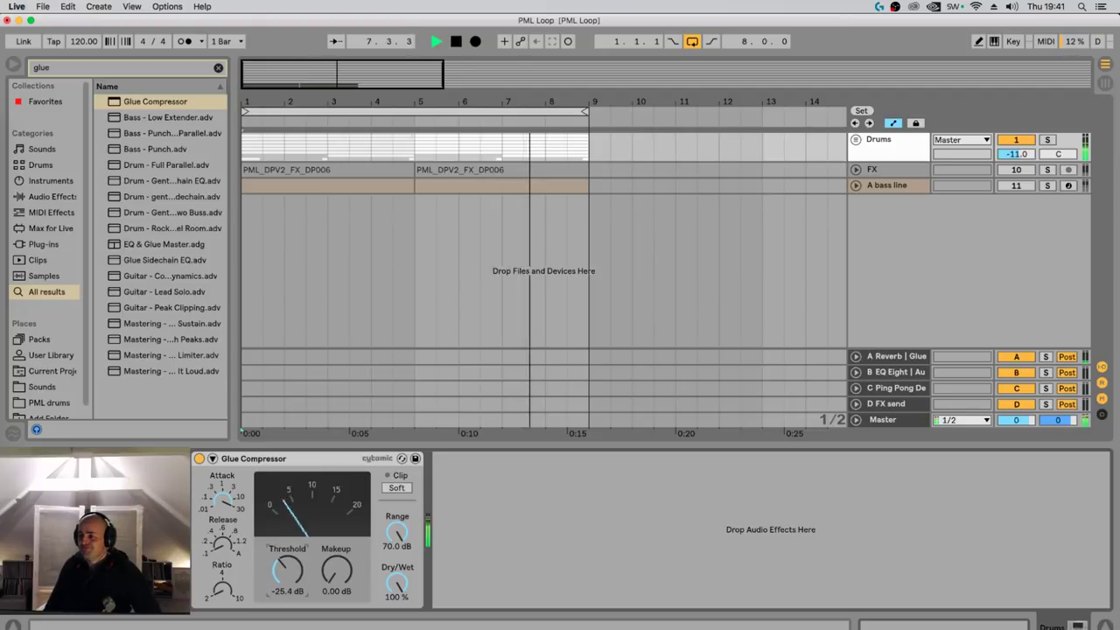
key(space)
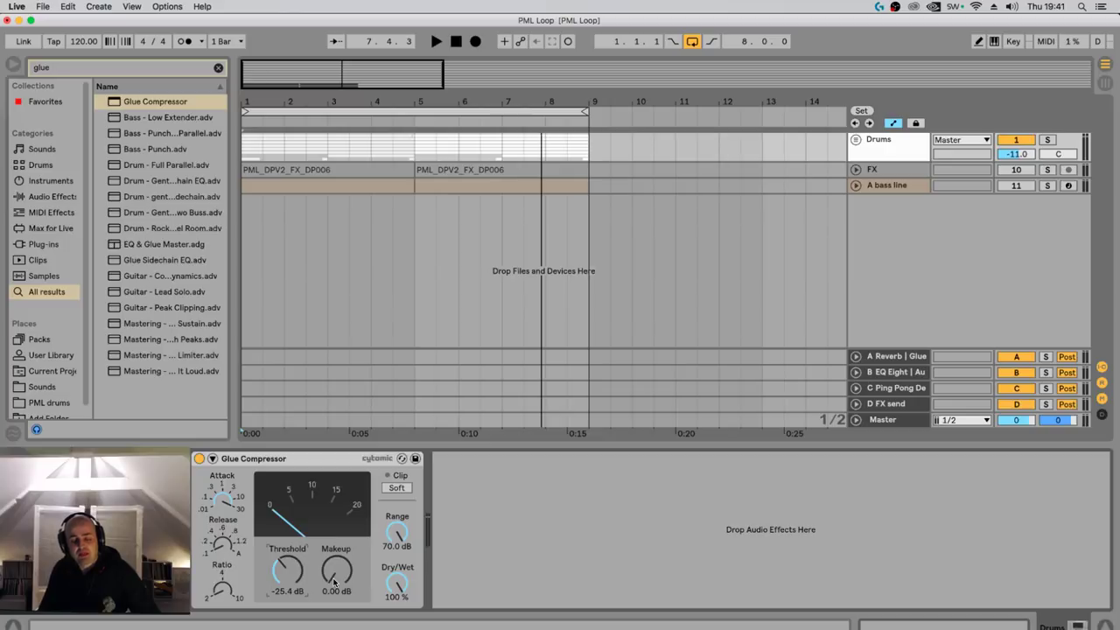
Raise the Glue Compressor's makeup gain to about 2.22 dB during playback, comparing it on and bypassed, and stop with it bypassed
key(space)
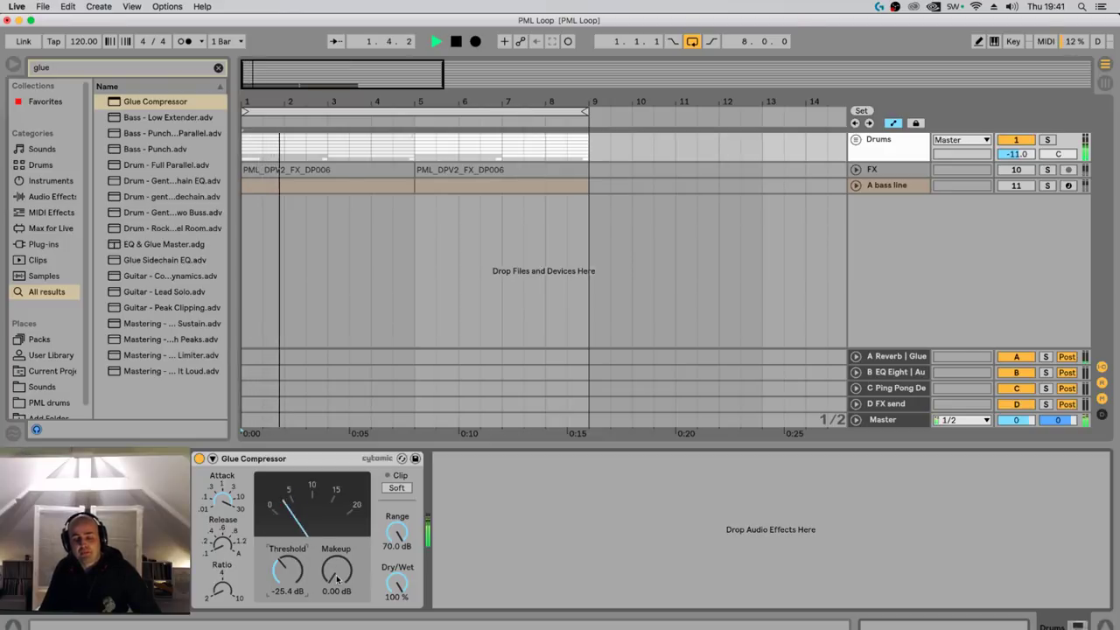
key(space)
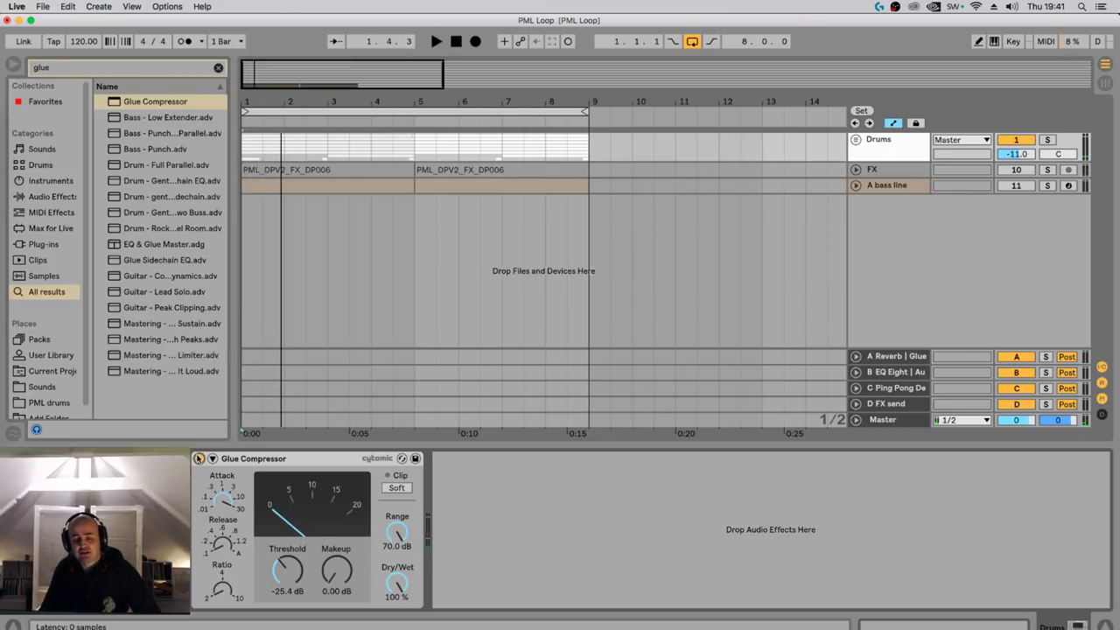
key(space)
click(199, 457)
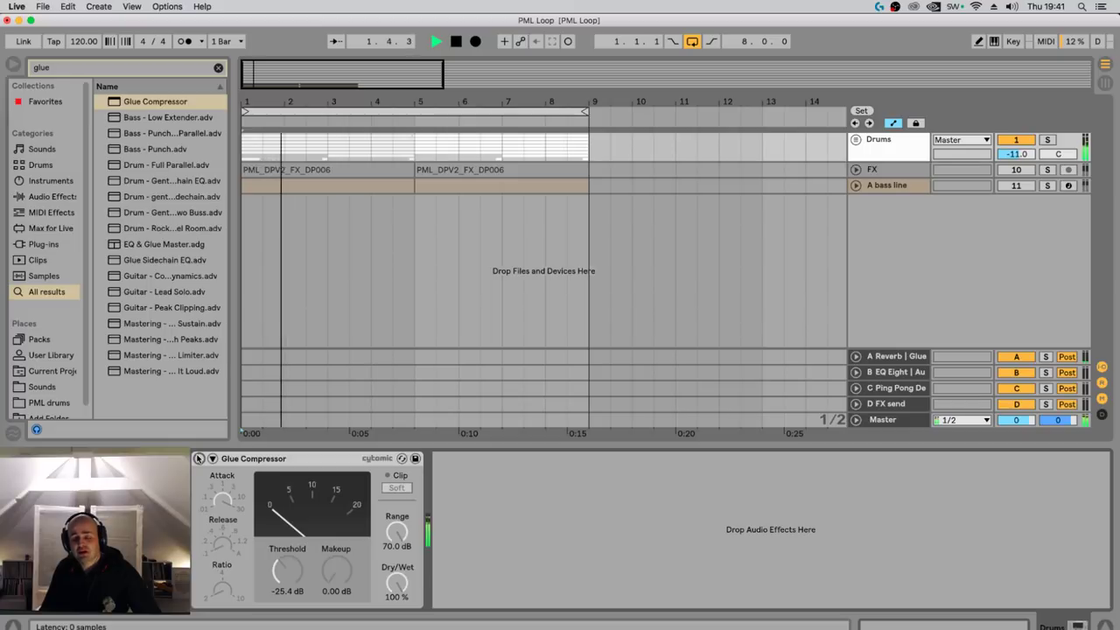
click(198, 458)
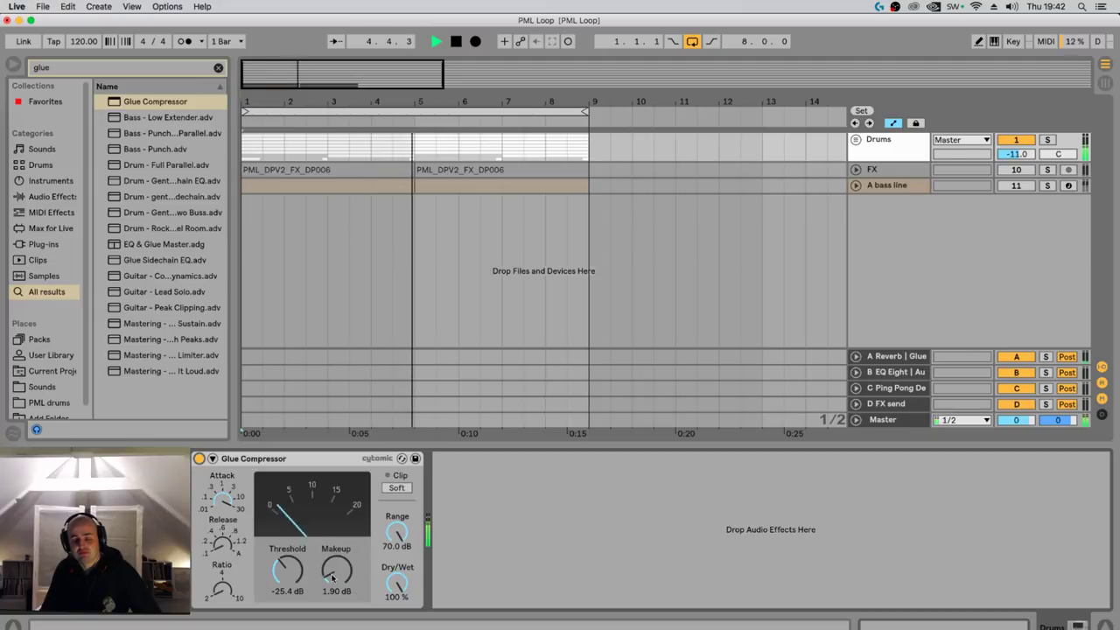
click(199, 458)
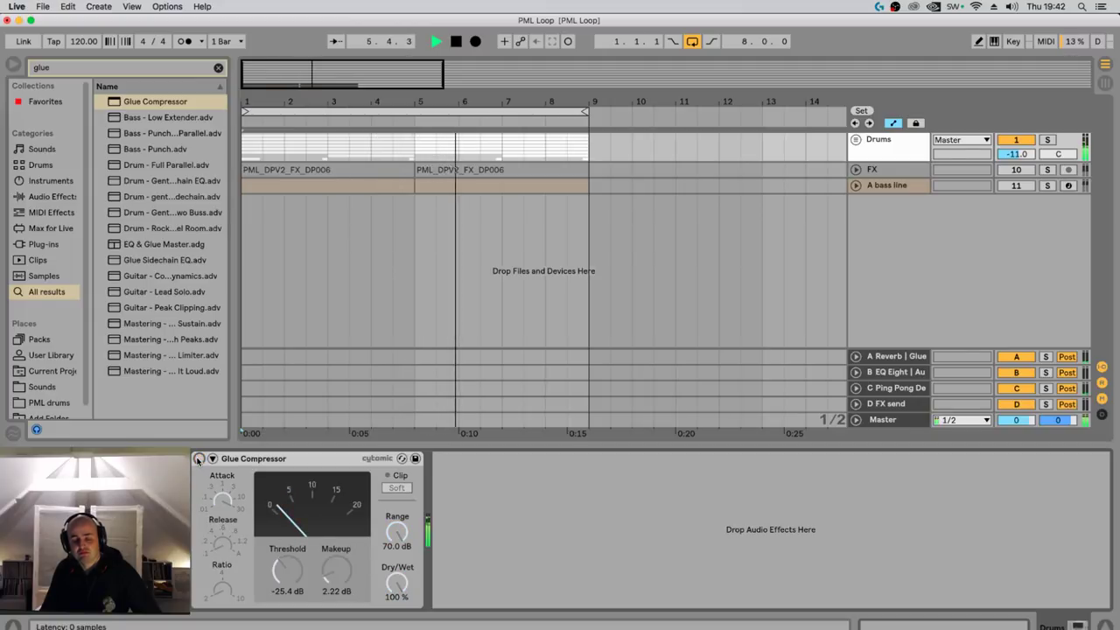
click(198, 459)
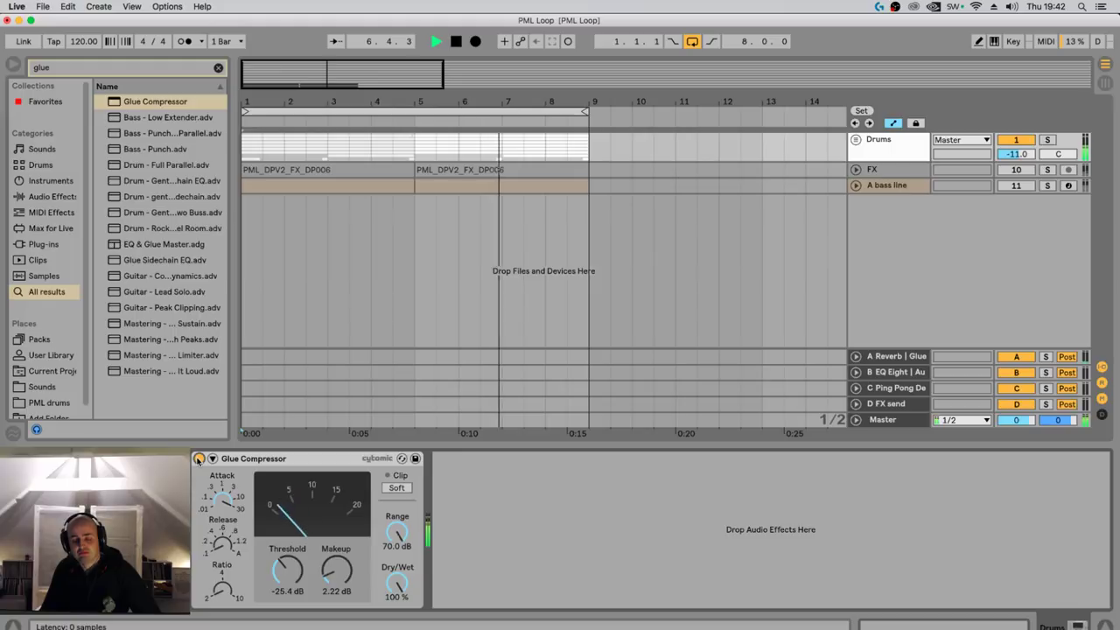
click(198, 459)
key(space)
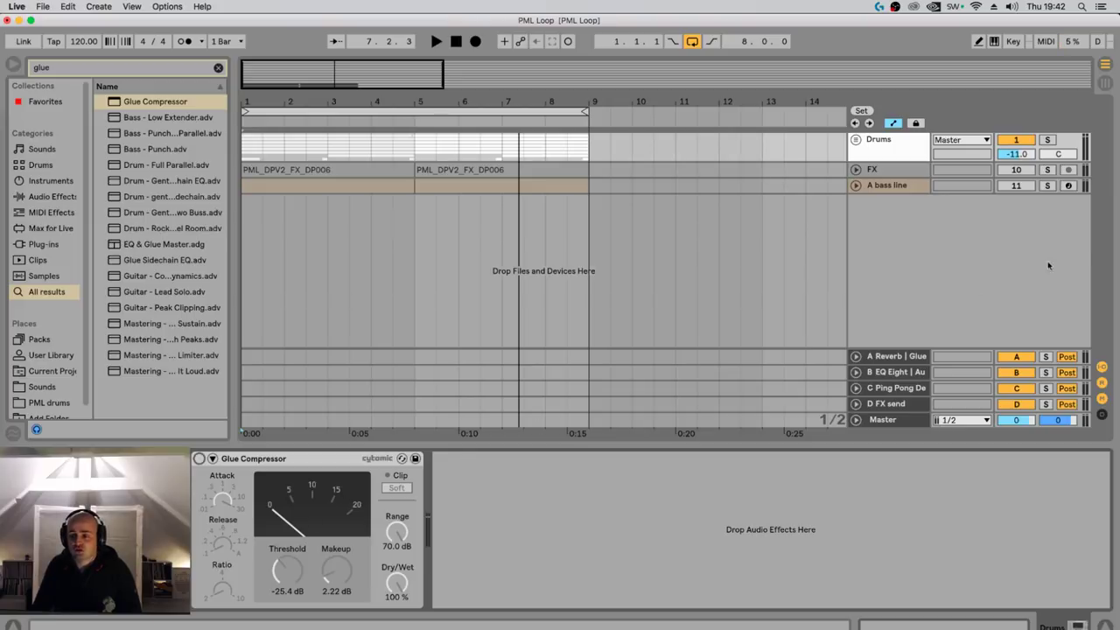
Briefly unmute the FX and A bass line tracks, and mute them again
drag(1016, 169, 1016, 185)
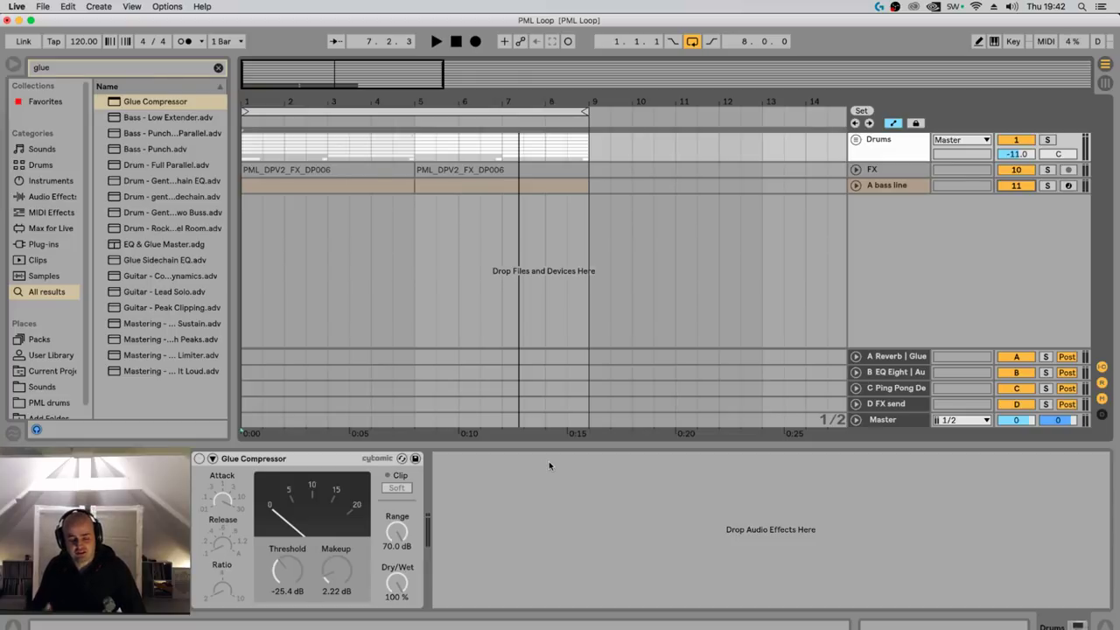
drag(1023, 189, 1016, 171)
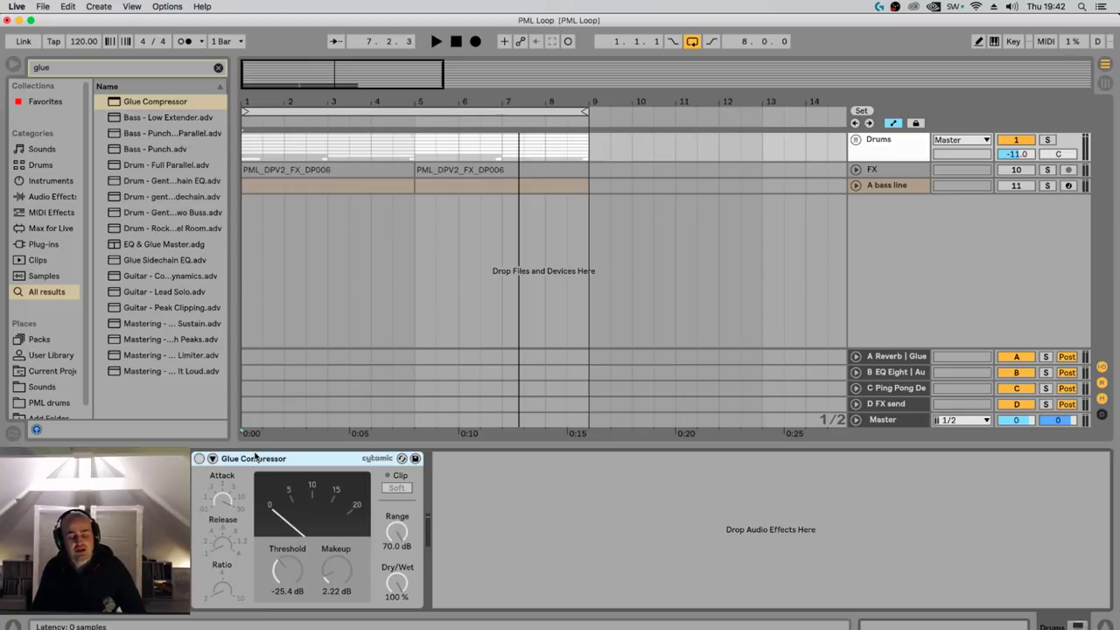
Map the Glue Compressor's on/off switch to computer key 1 and test the mapping, leaving the device on
key(super+k)
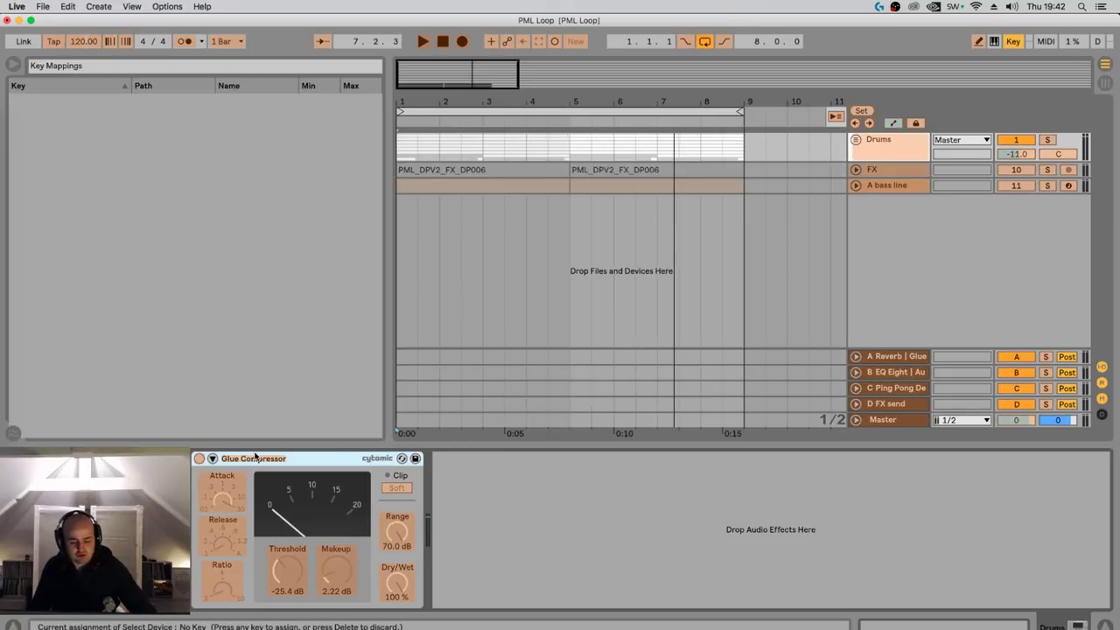
click(200, 458)
key(1)
key(super+k)
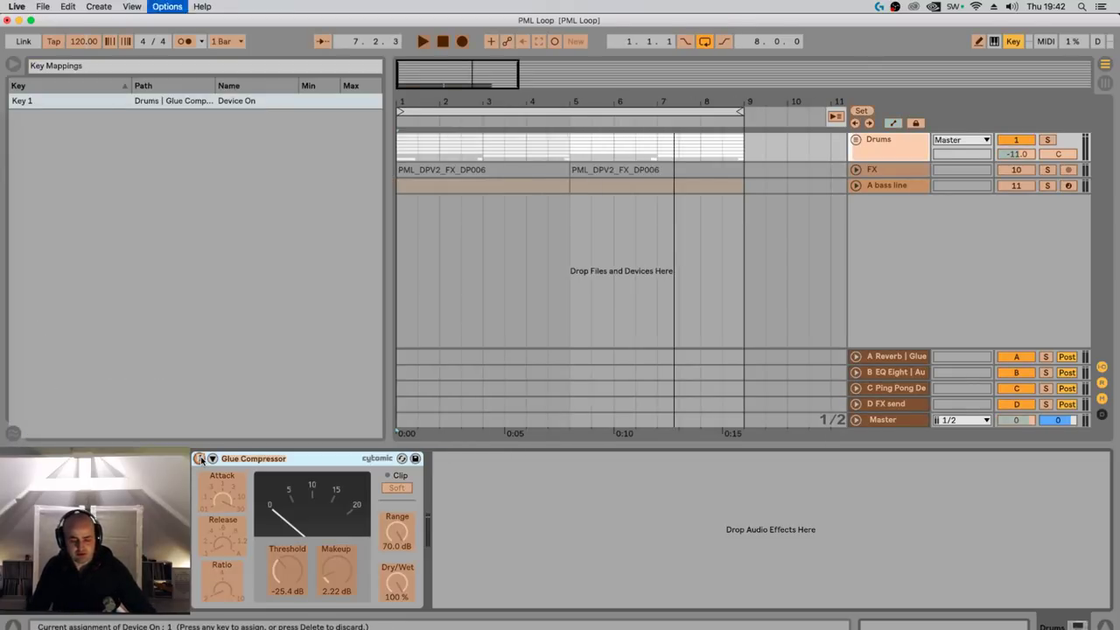
key(1)
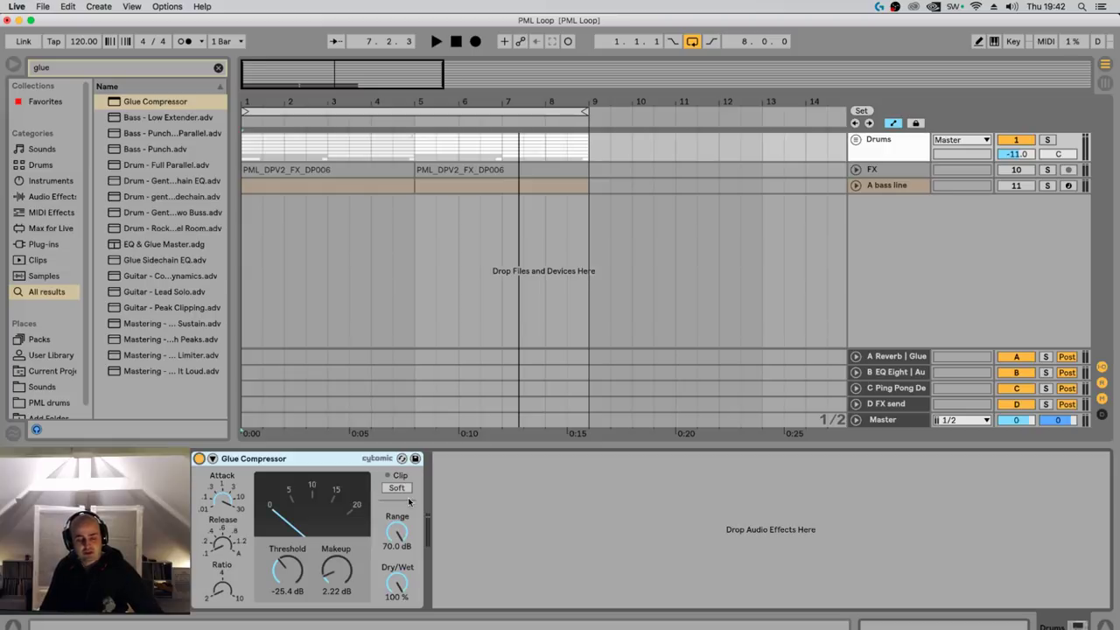
key(1)
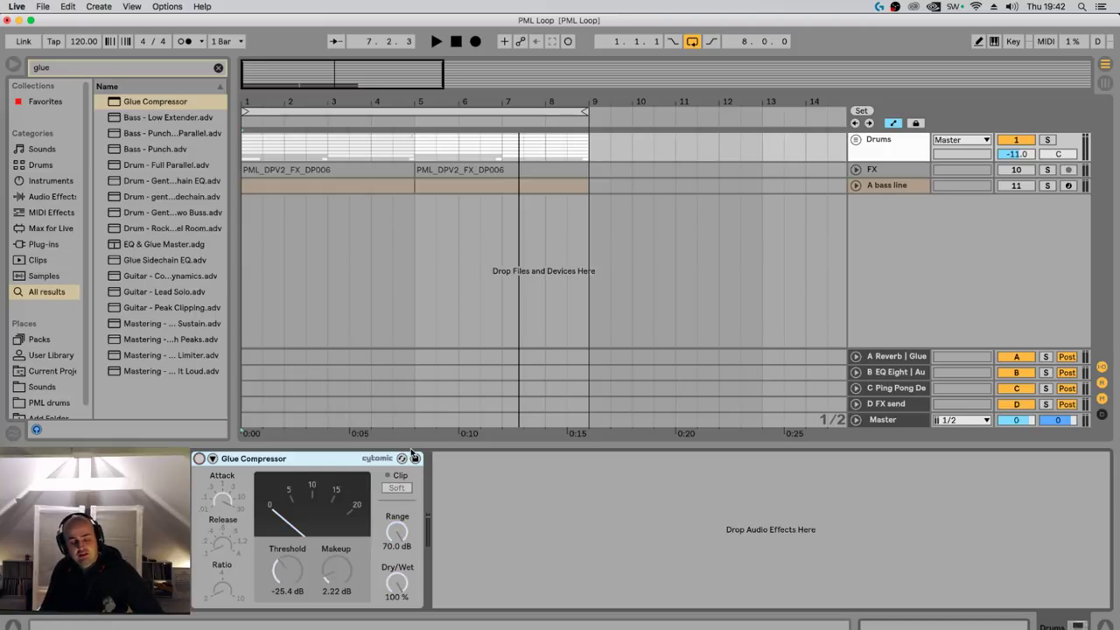
key(1)
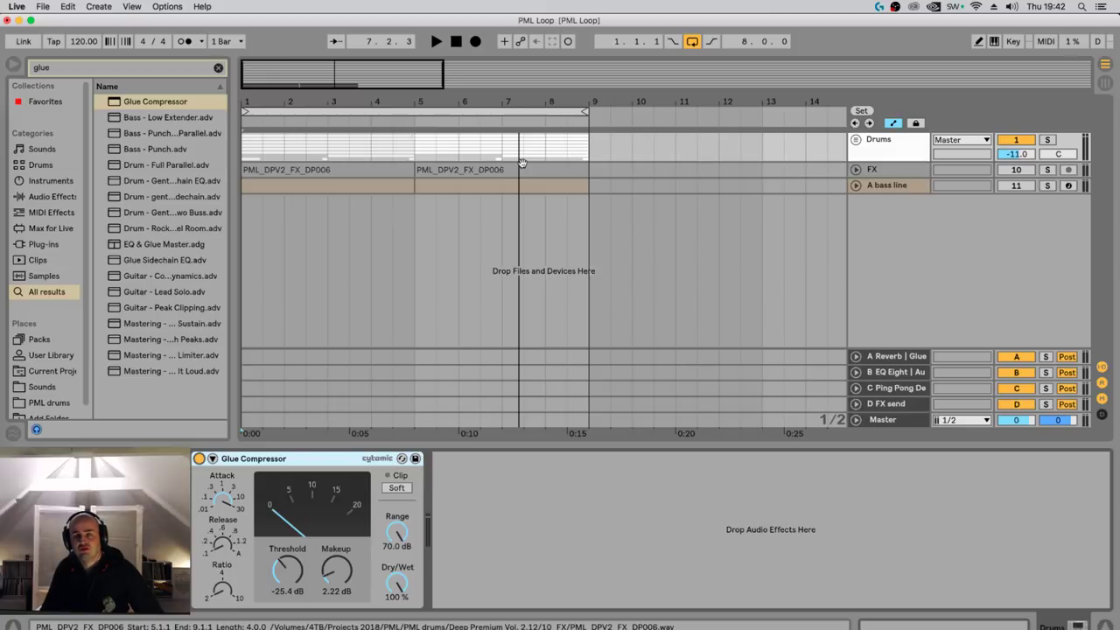
Switch to OBS, toggle the mute of Audio Input Capture 2, and return to Ableton Live
click(4, 400)
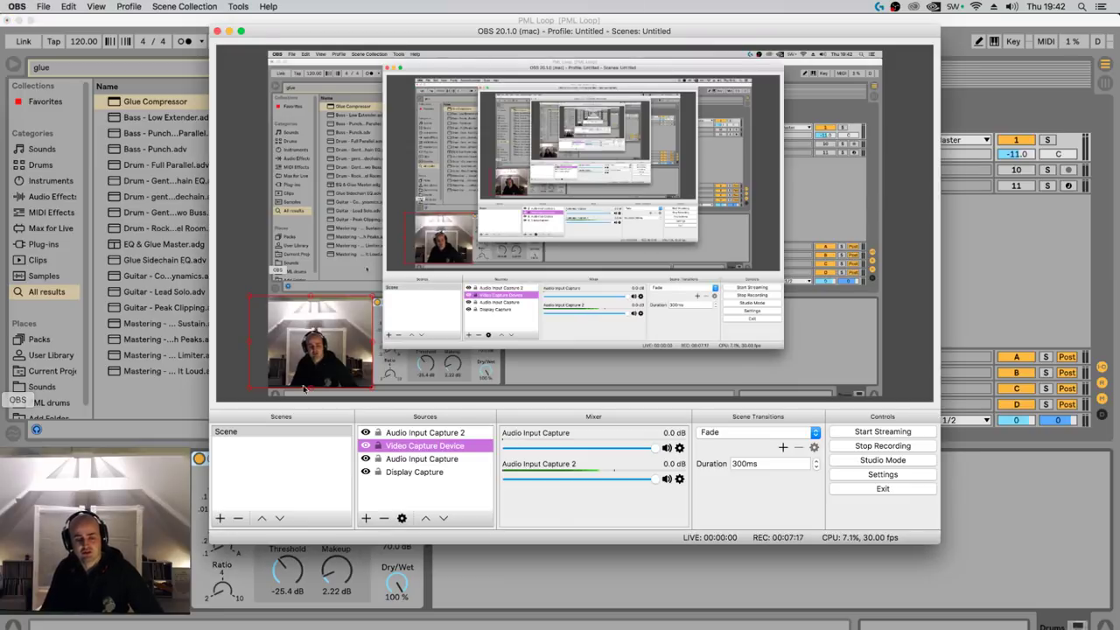
click(667, 479)
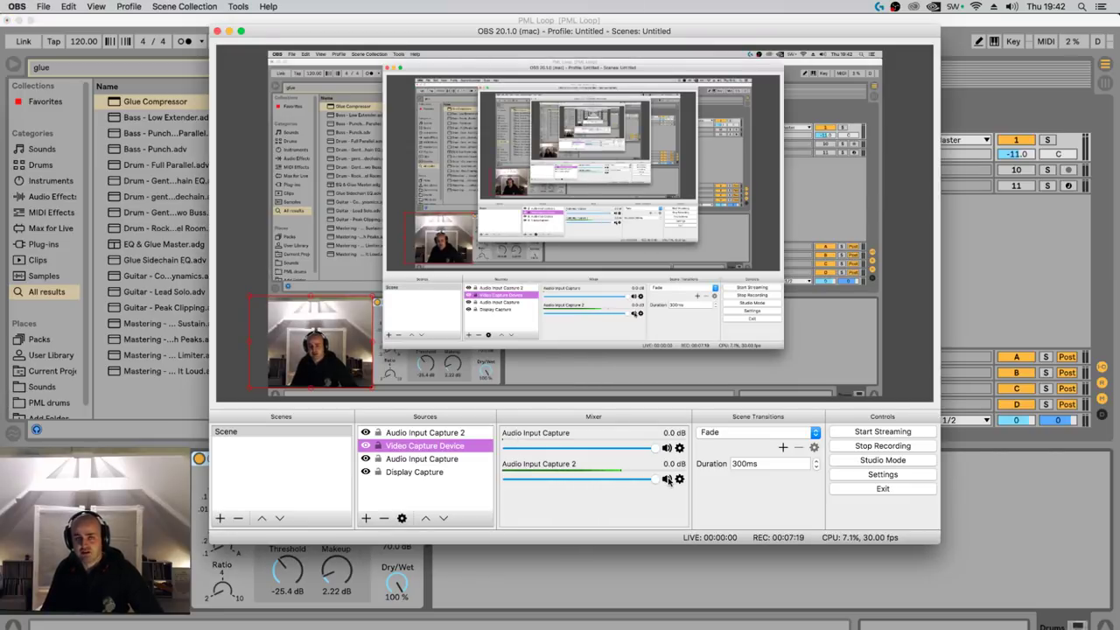
click(493, 543)
Play the drum loop, compare the Glue Compressor on and bypassed, set its threshold to about -24.1 dB, and stop with it on
key(space)
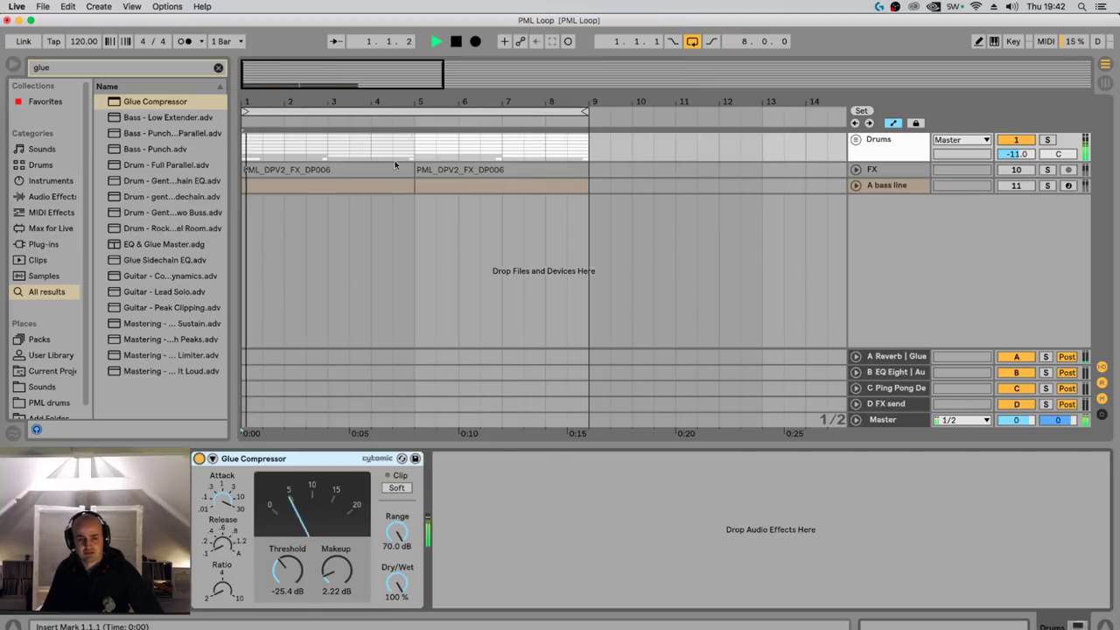
key(0)
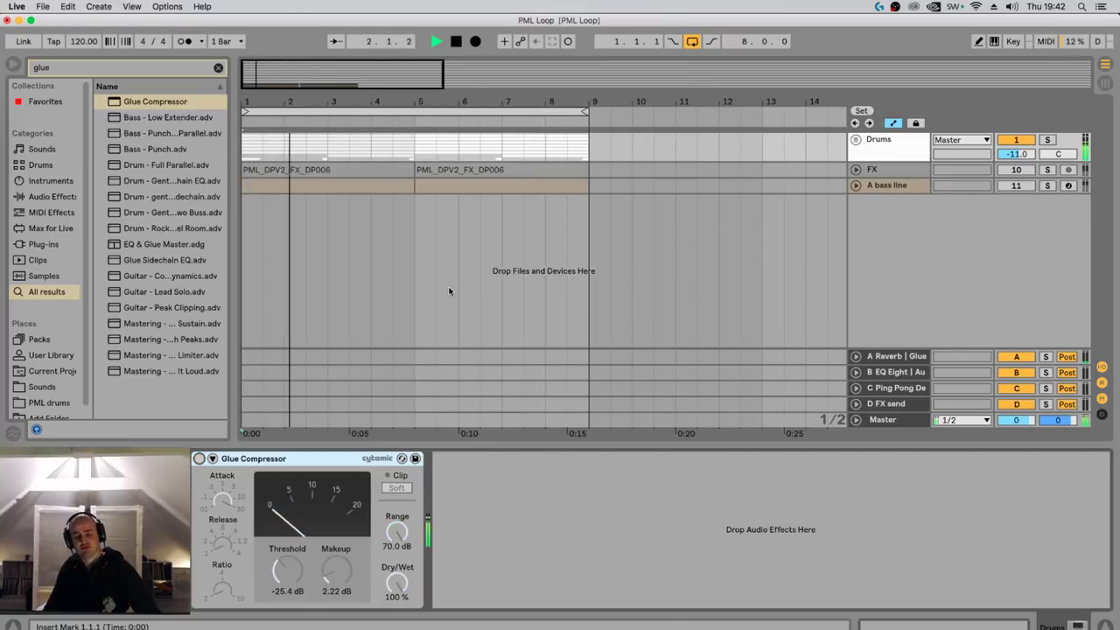
key(0)
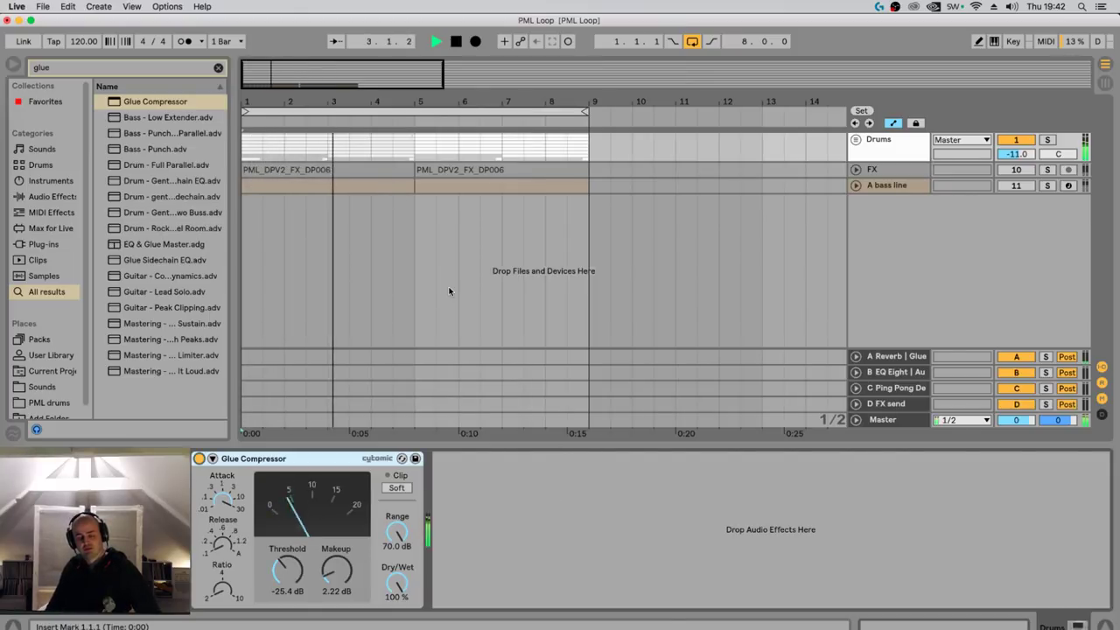
key(0)
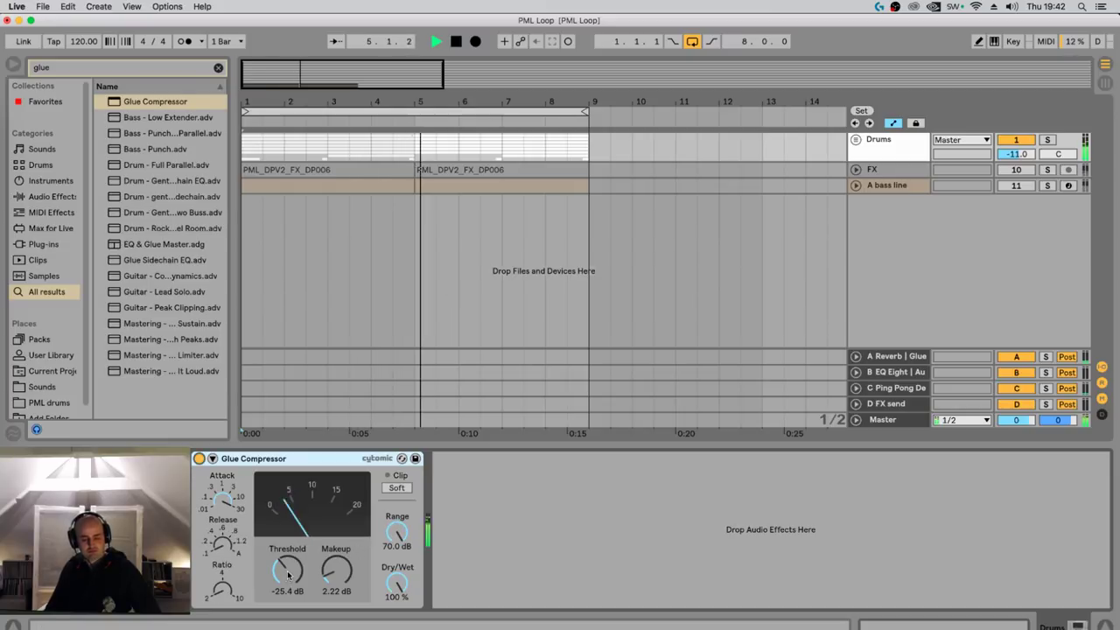
key(0)
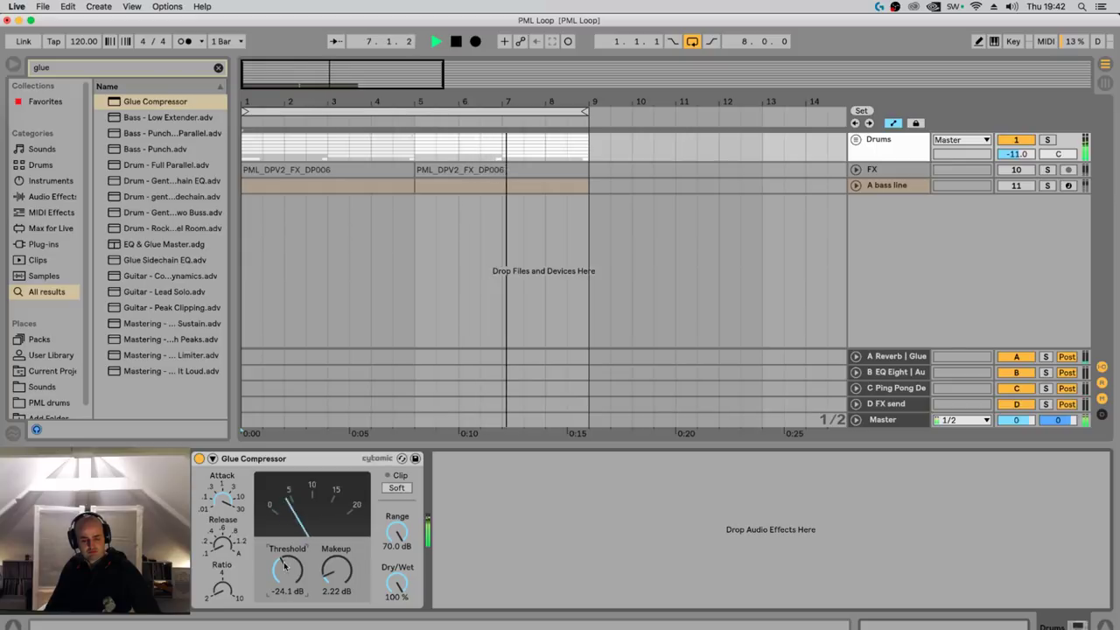
key(0)
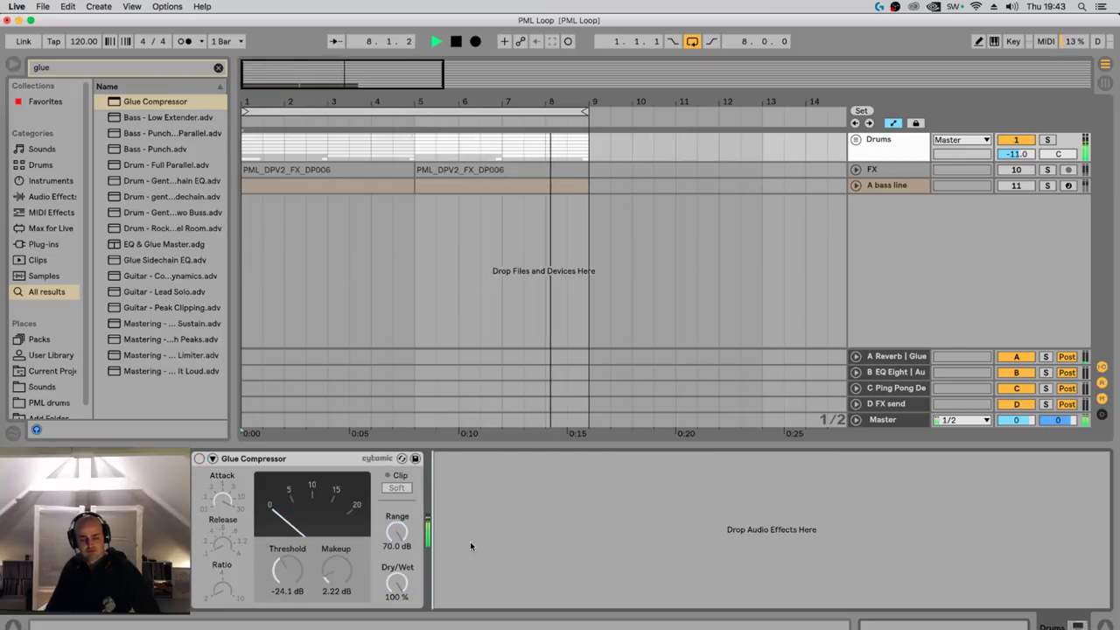
key(0)
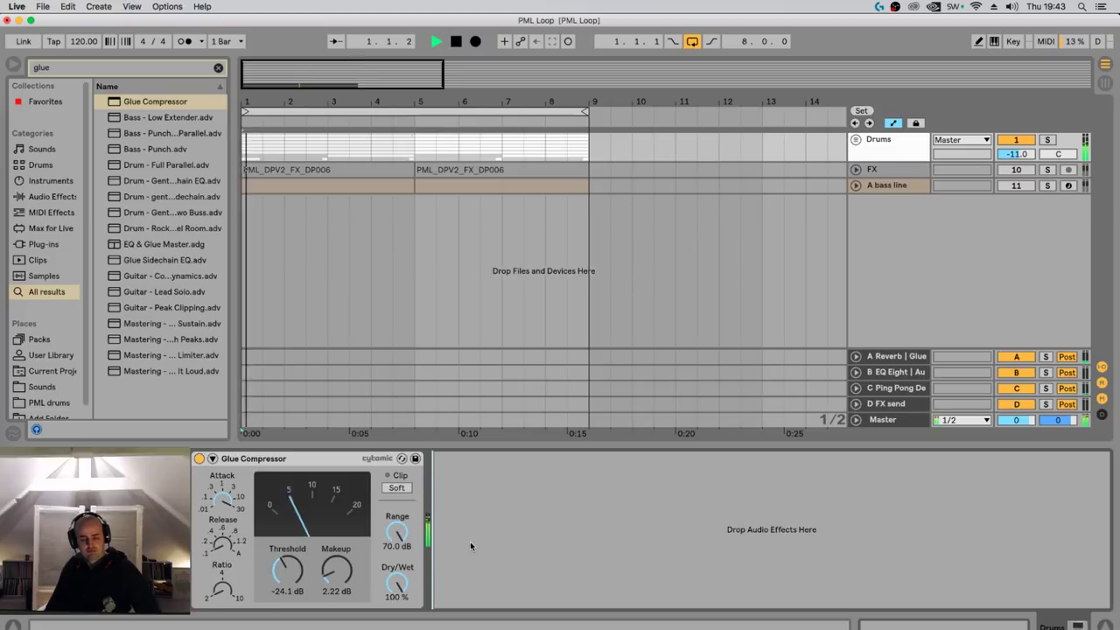
key(0)
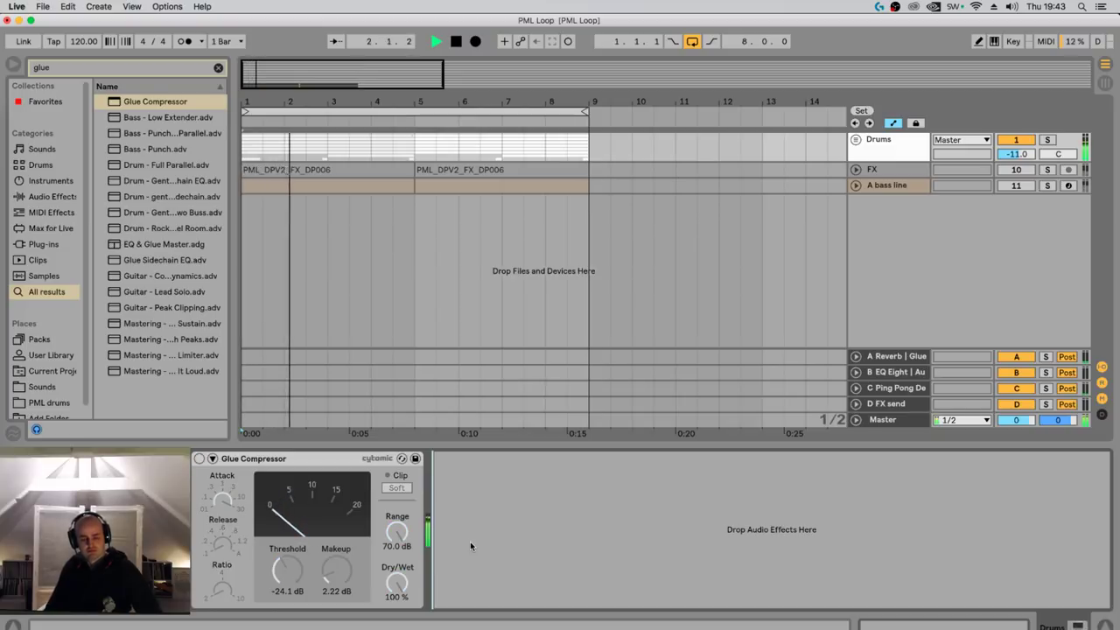
key(0)
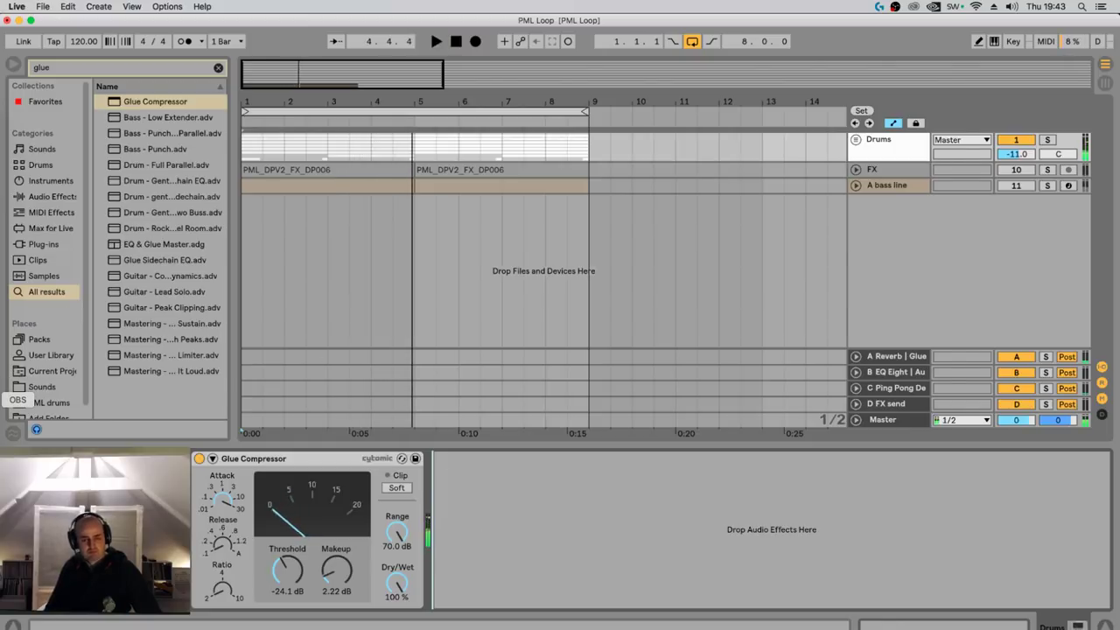
Switch to OBS, mute Audio Input Capture 2, and return to Ableton Live
click(4, 400)
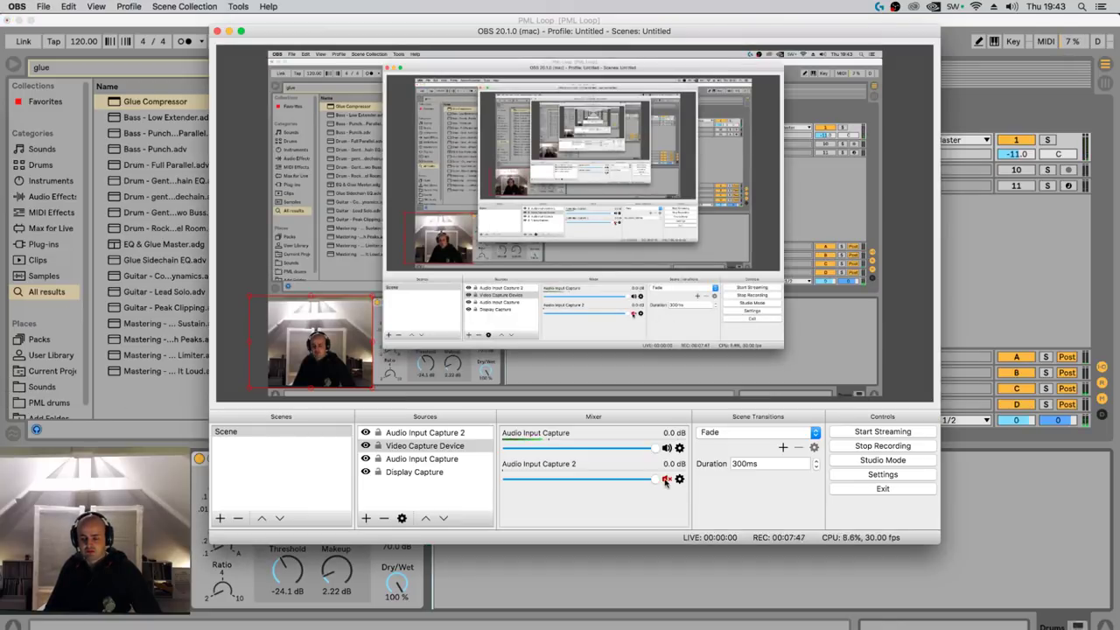
click(983, 430)
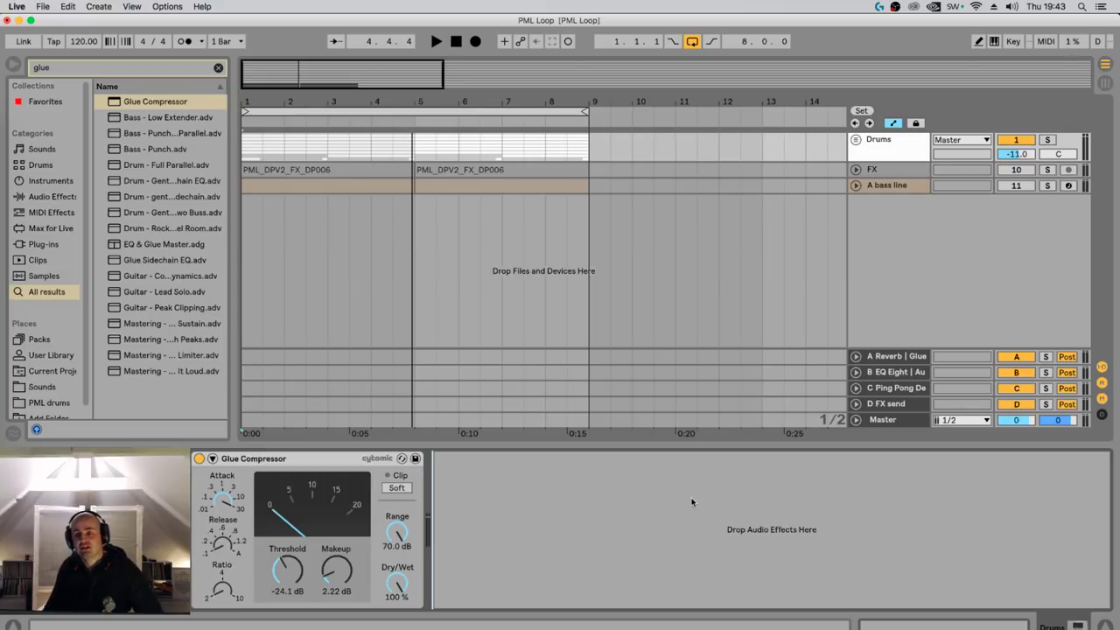
Unmute the FX and A bass line tracks and play the full loop from bar 1
click(325, 463)
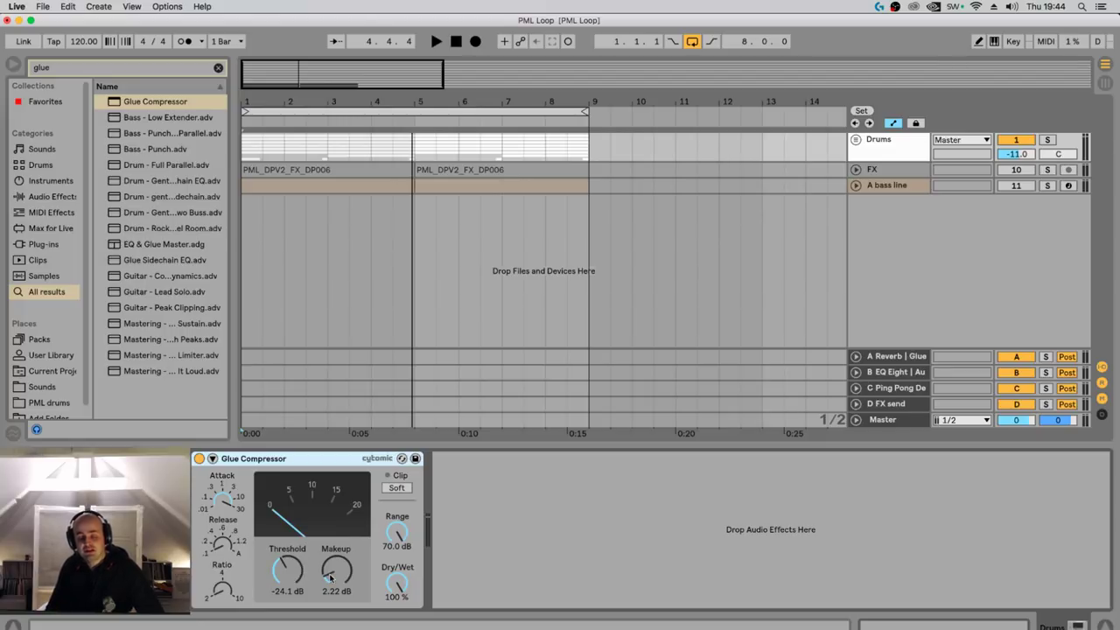
click(305, 461)
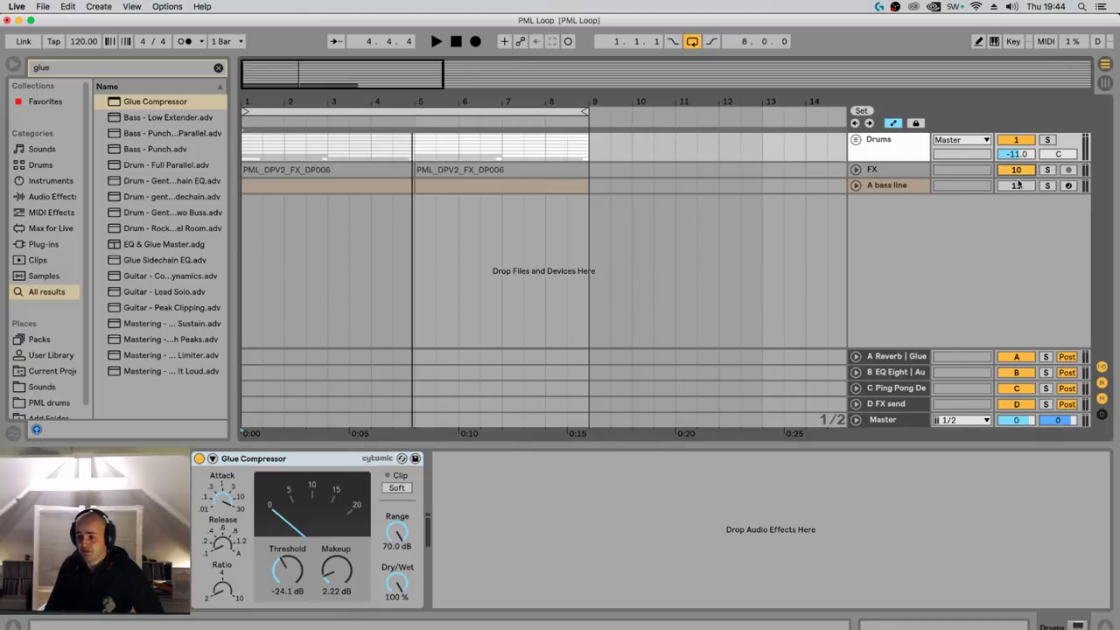
click(787, 262)
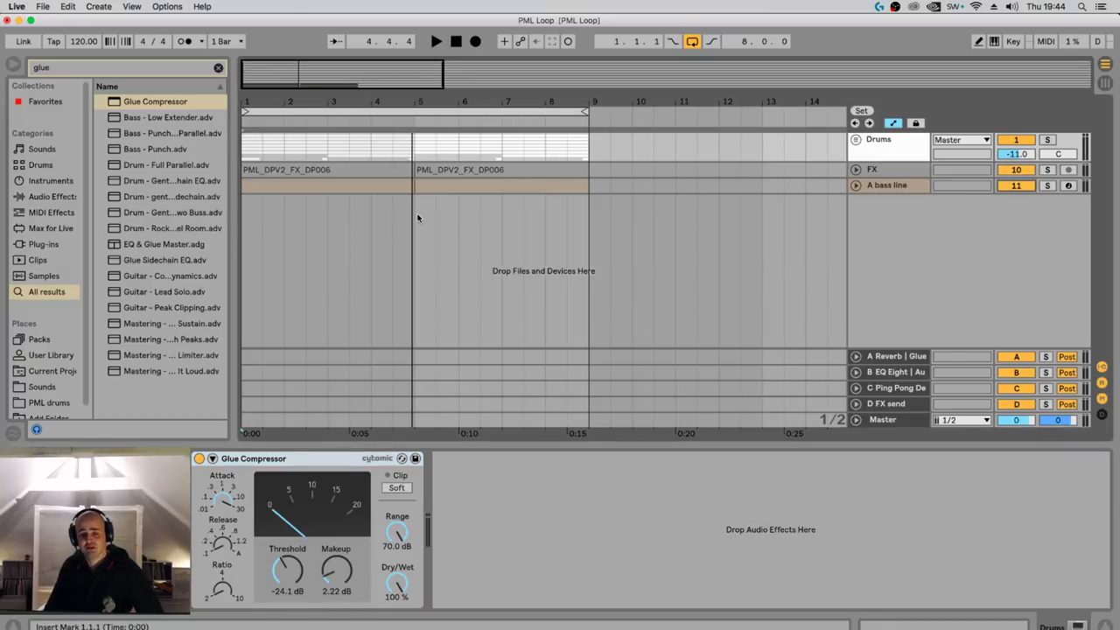
click(245, 219)
key(space)
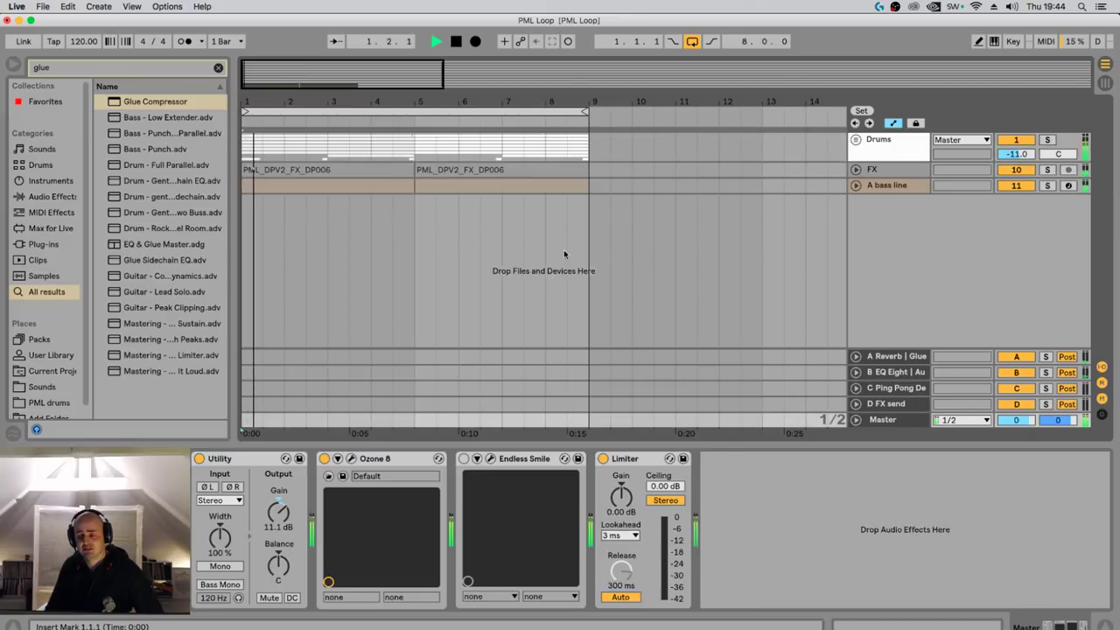
Lower the makeup gain of the Drums group's Glue Compressor to about 2.06 dB during playback
click(882, 188)
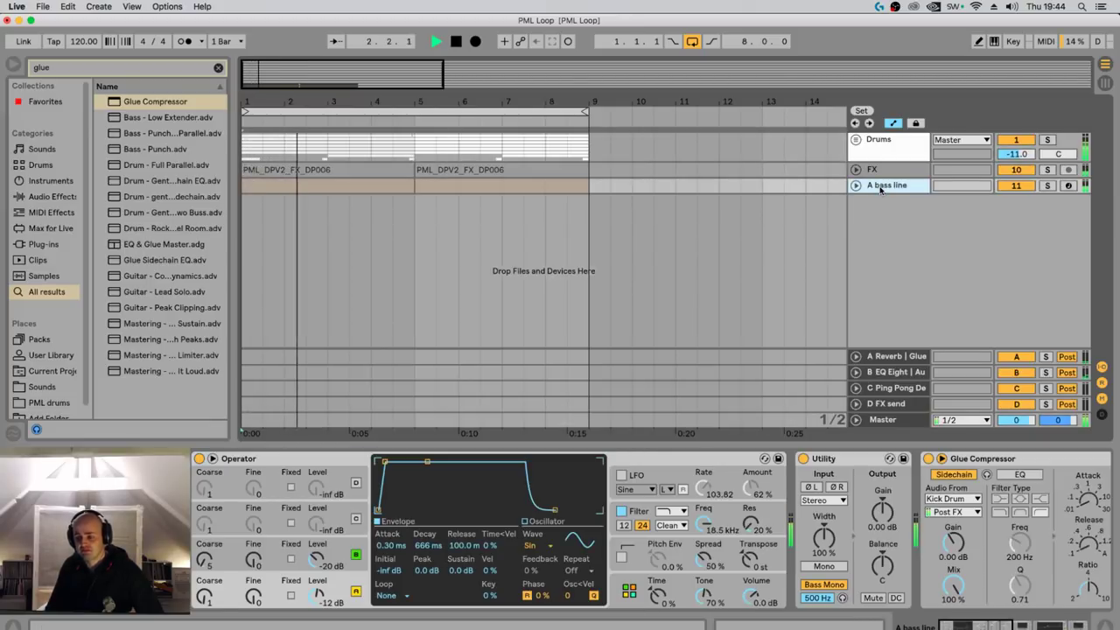
click(884, 145)
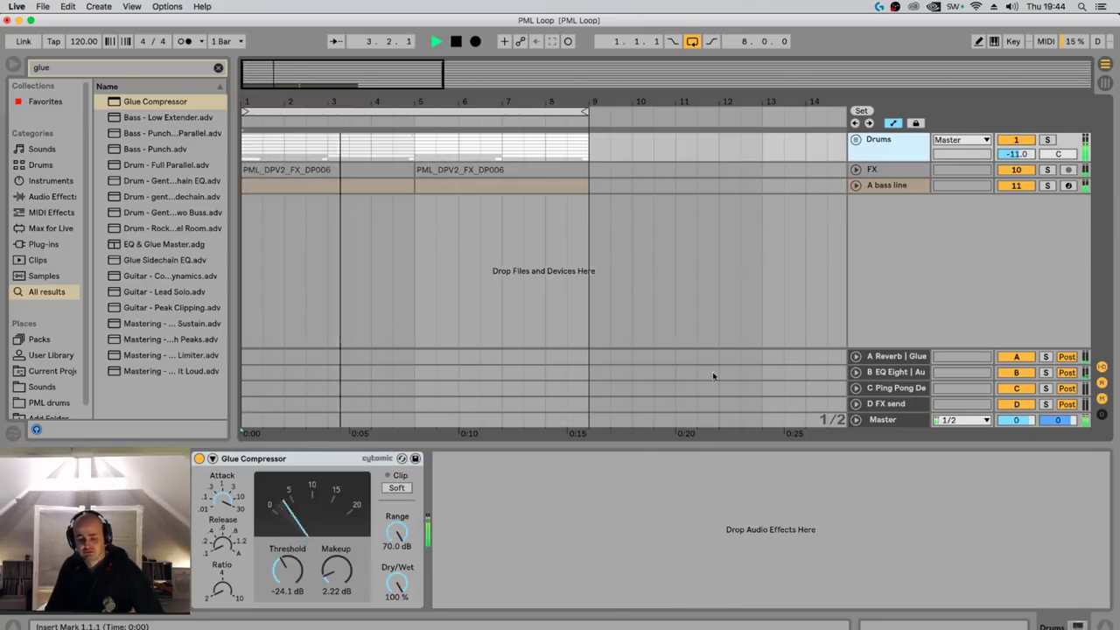
click(334, 574)
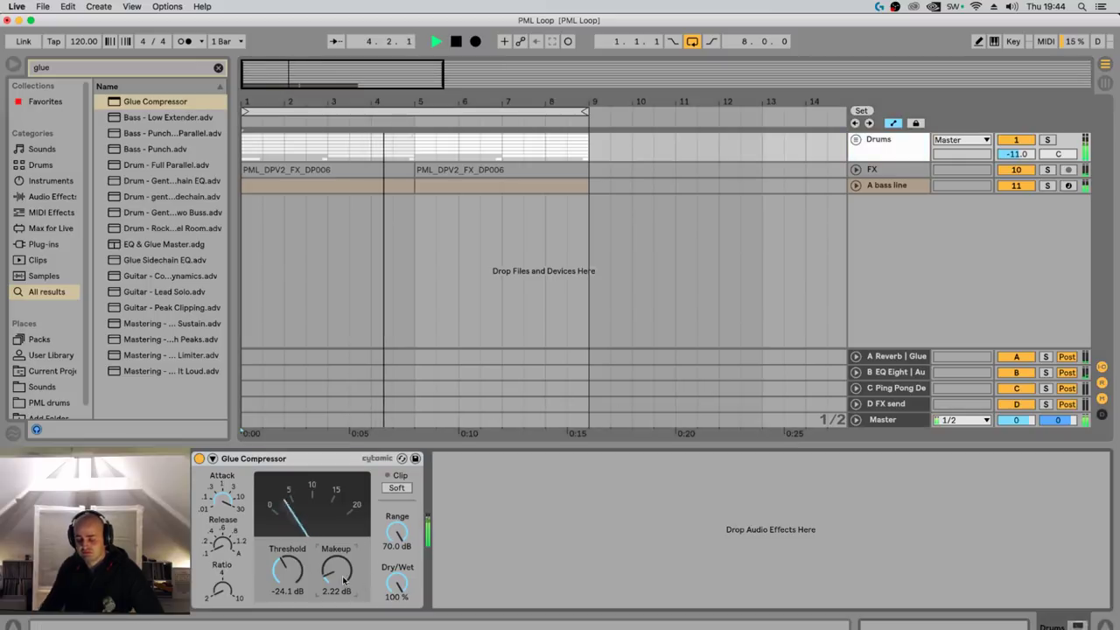
drag(333, 573, 348, 575)
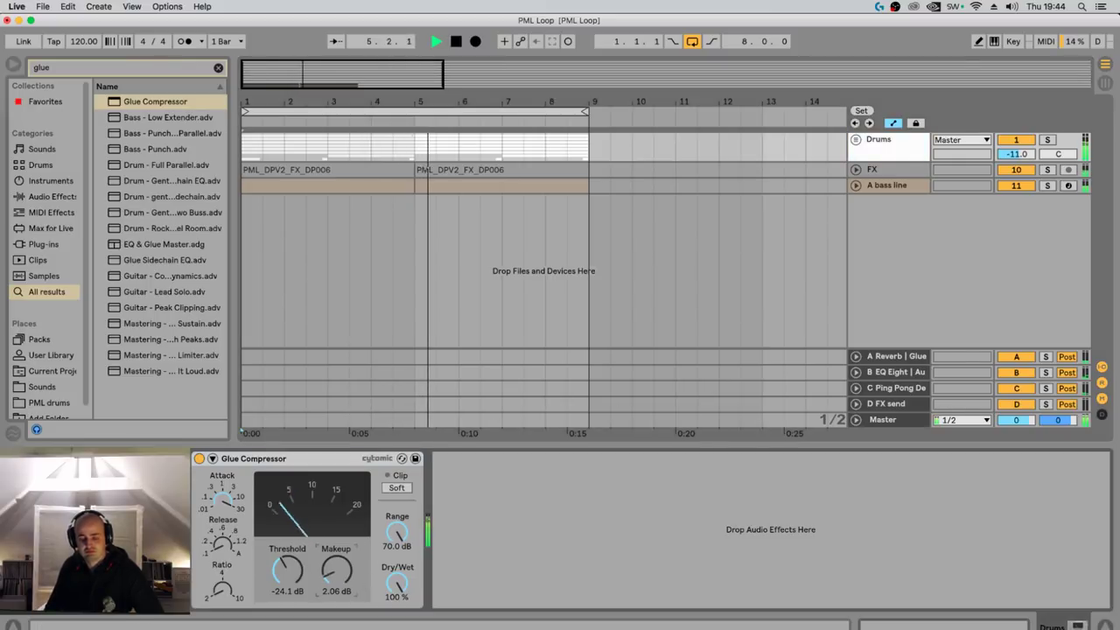
Compare the full loop with the Drums Glue Compressor bypassed and on, and stop playback with it on
click(871, 245)
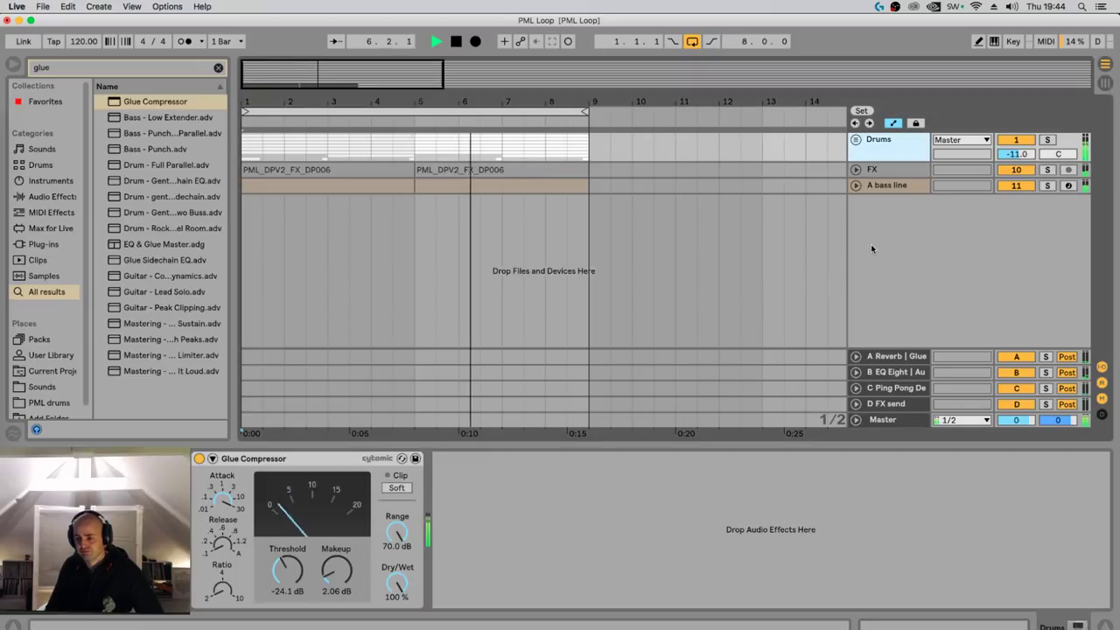
key(0)
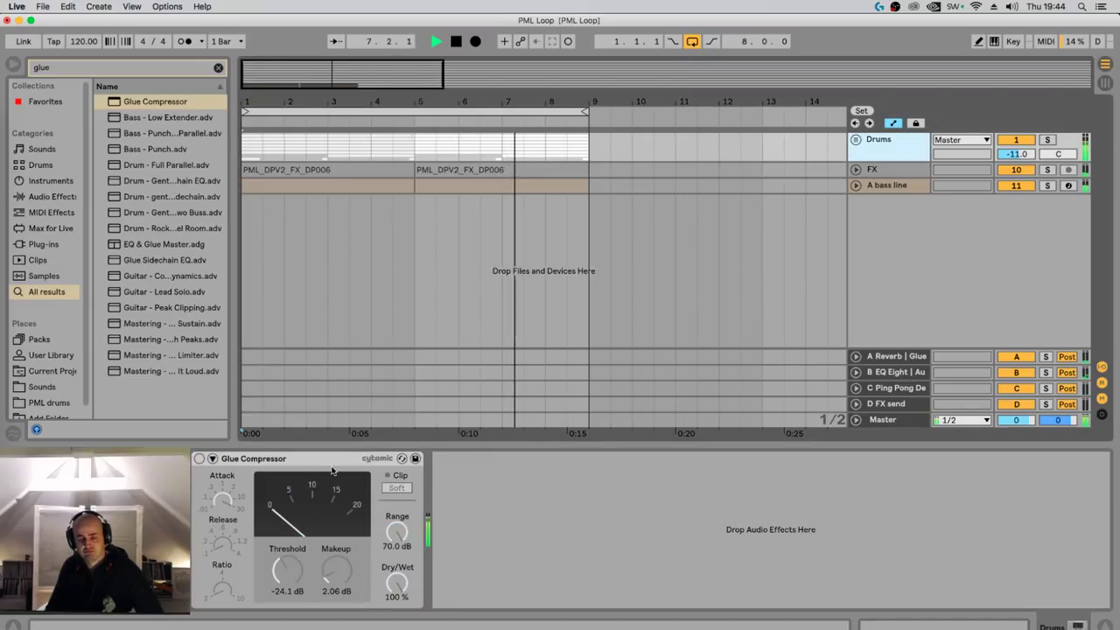
key(0)
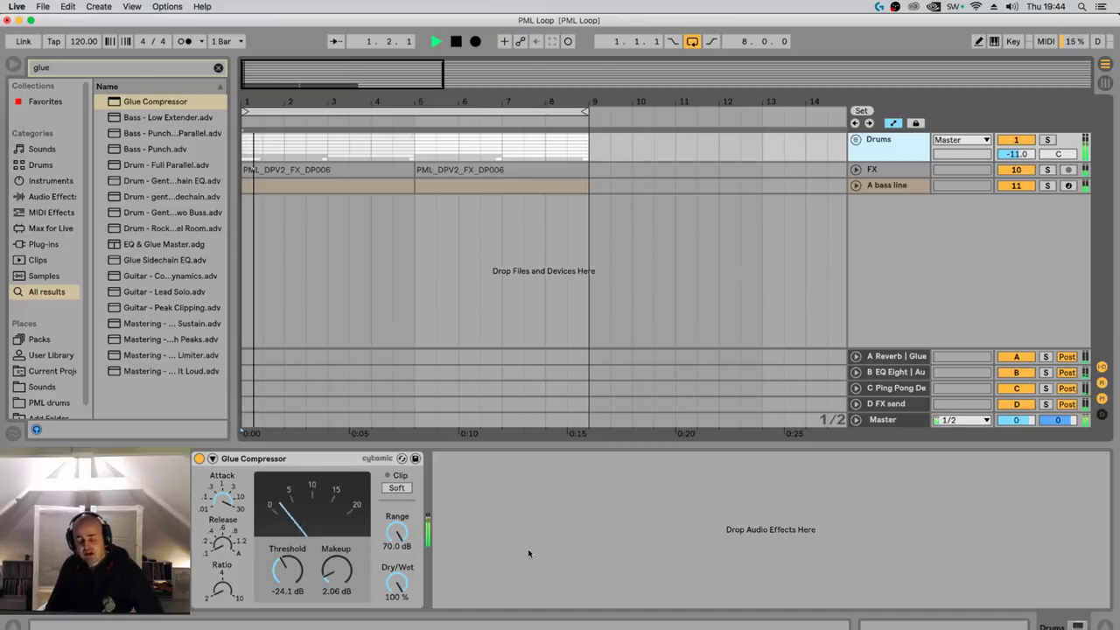
click(560, 552)
key(space)
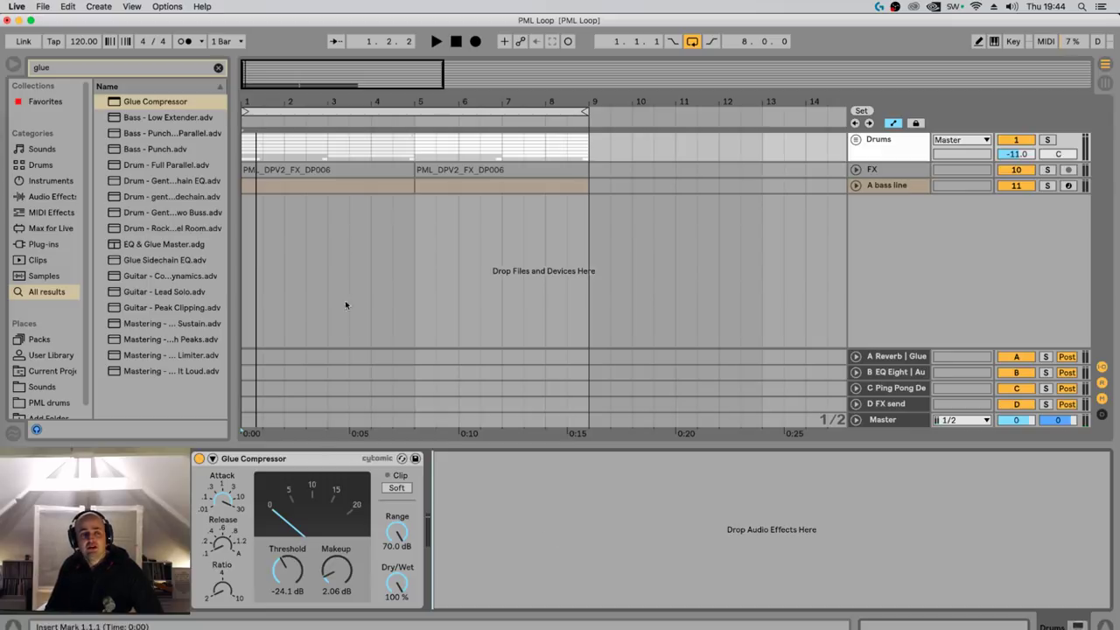
Open the recent set "PML - JS - Remake 22.12 [Standard + Serum].als", saving the changes to PML Loop
click(66, 7)
mouse_move(55, 43)
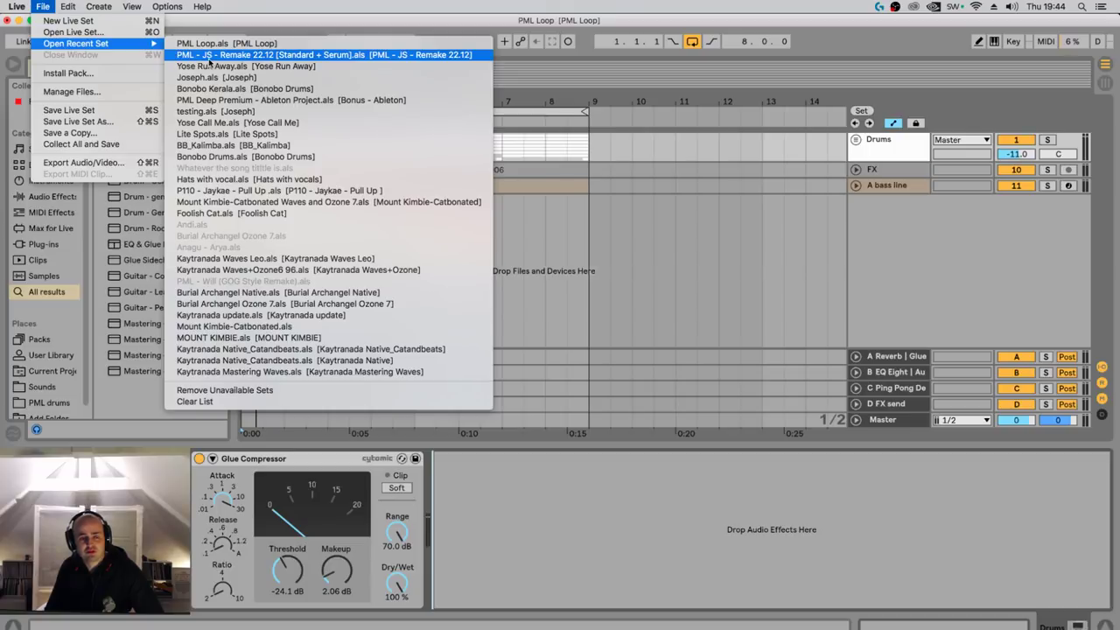
click(261, 56)
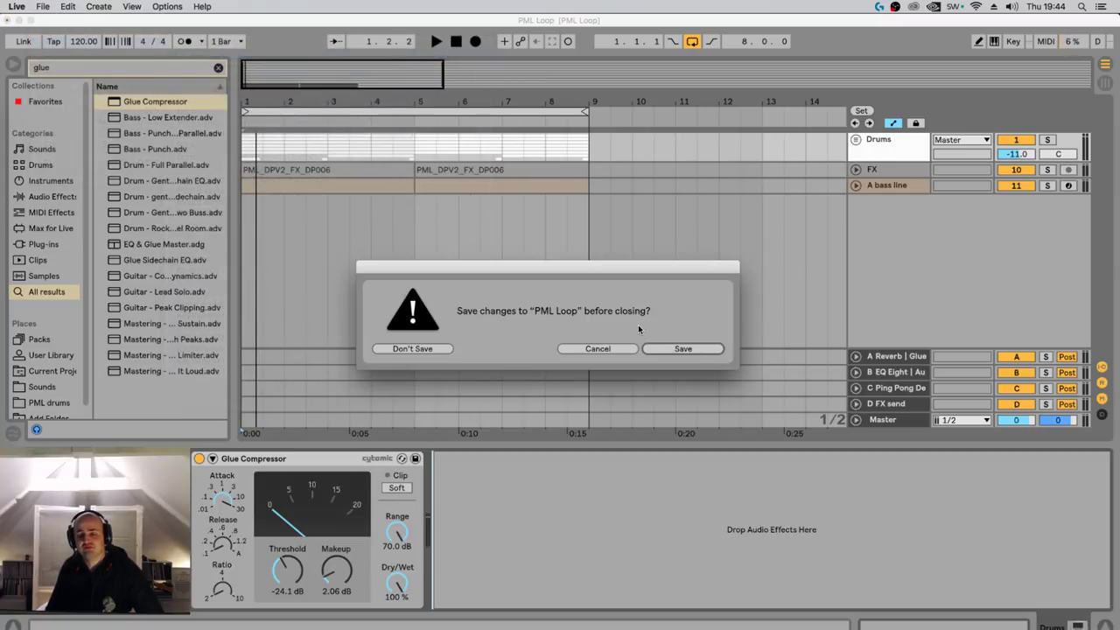
click(706, 350)
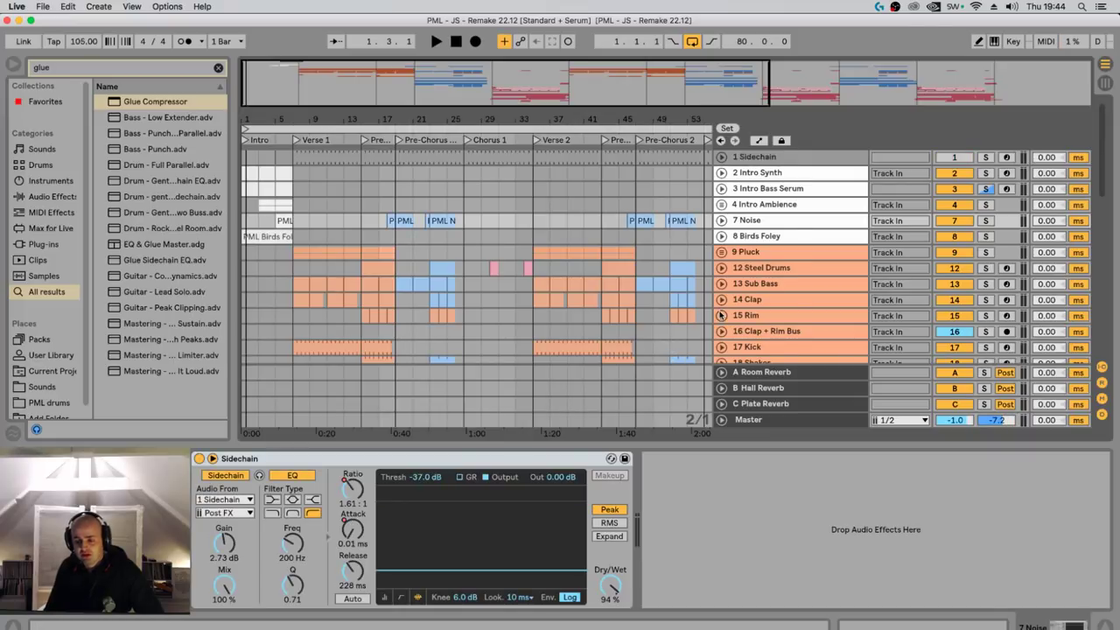
Loop the four bars from bar 15 to bar 19 and select the Verse Drum Bus track
scroll(721, 311, down, 5)
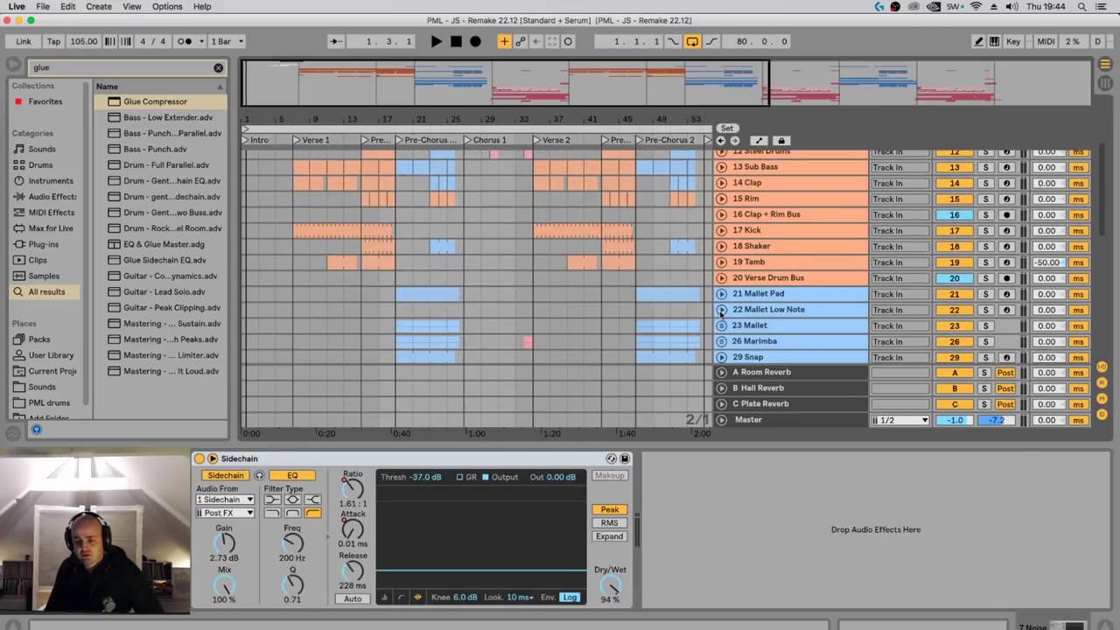
click(768, 278)
click(363, 280)
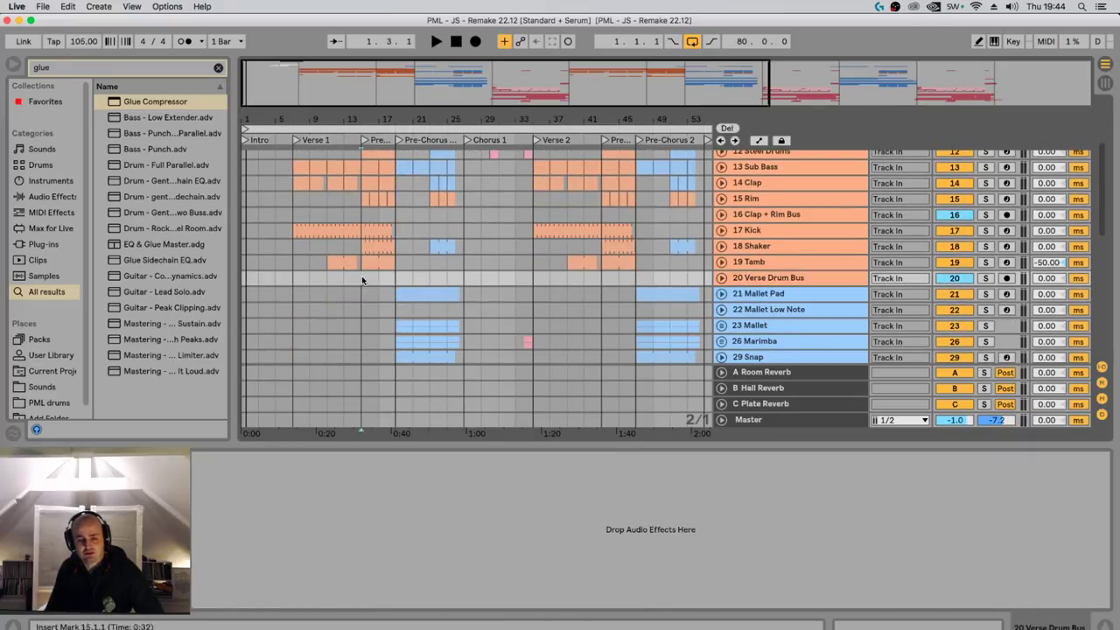
drag(362, 280, 395, 280)
key(super+l)
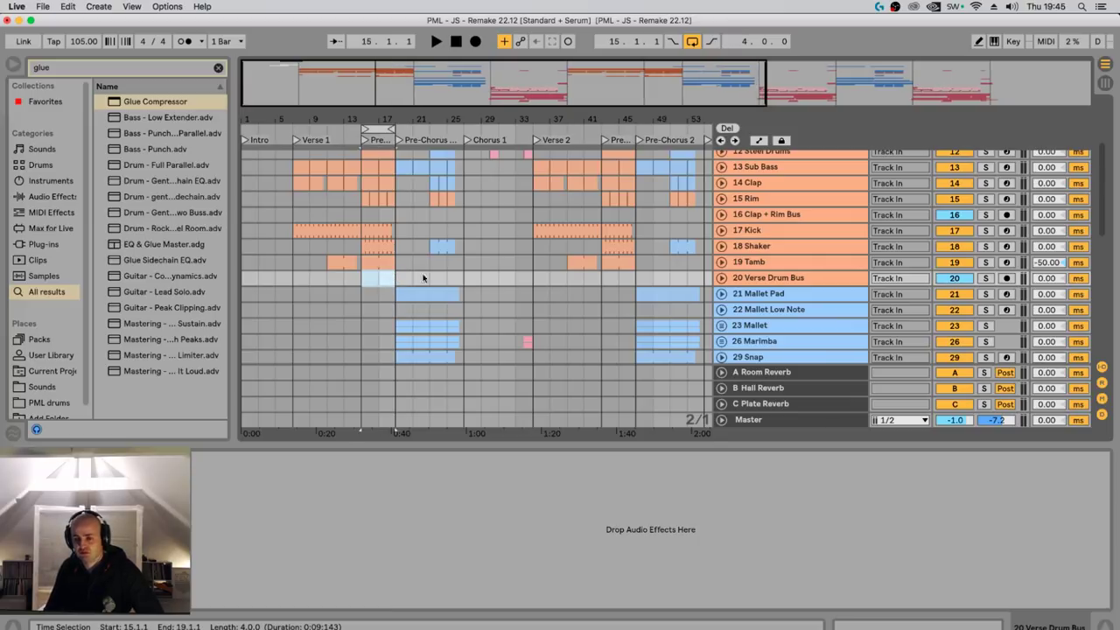
scroll(776, 278, up, 5)
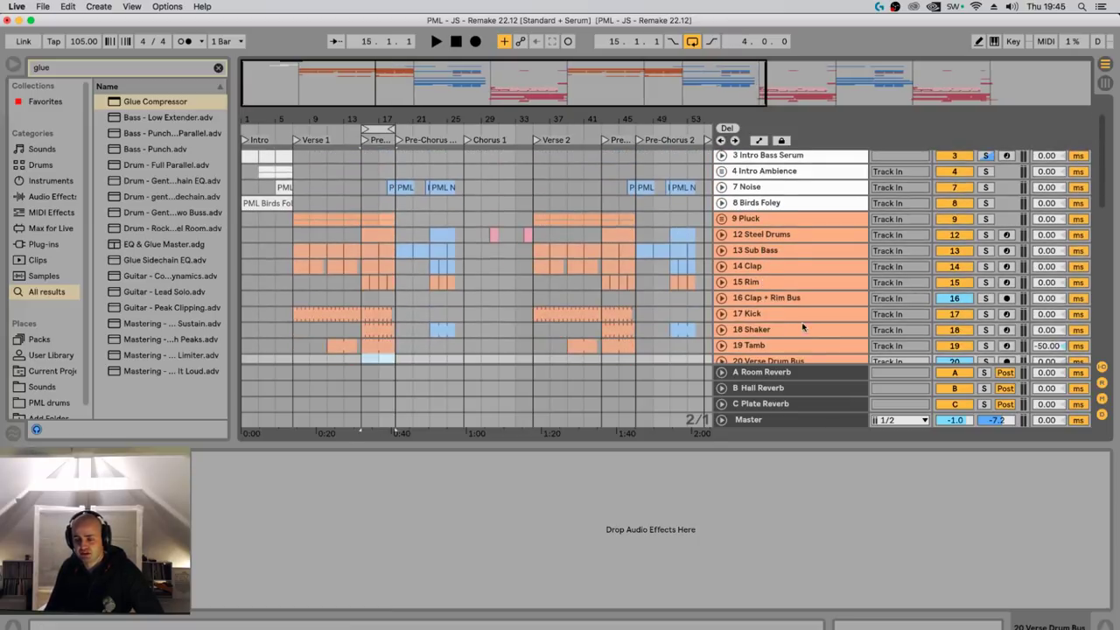
scroll(804, 327, down, 3)
click(775, 313)
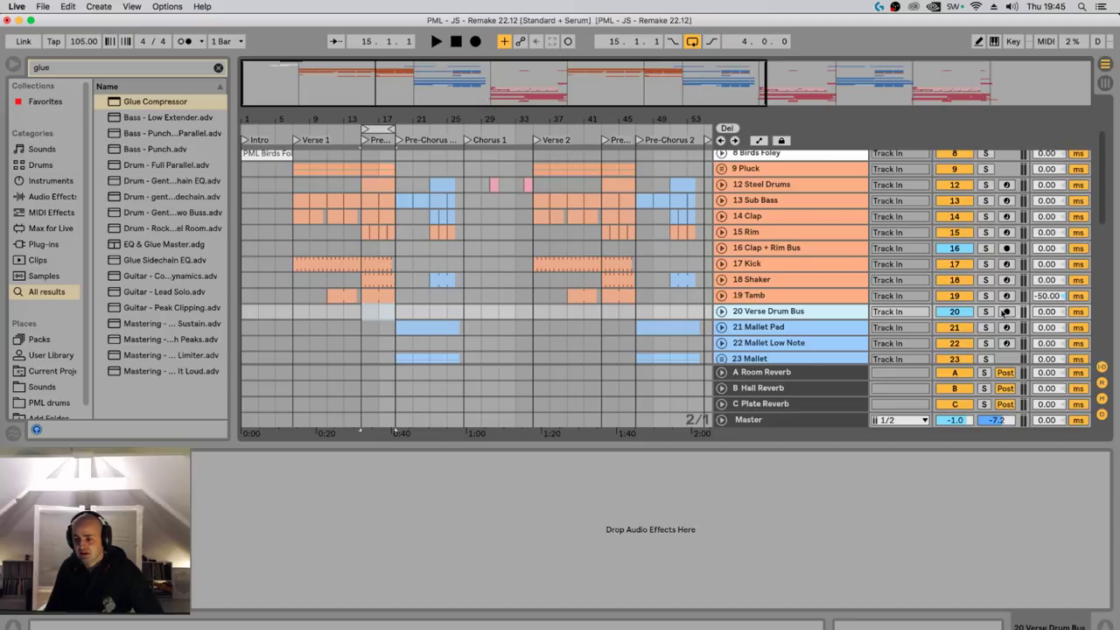
Turn on the Limiter on the Master track and set its gain to 0.00 dB
click(784, 420)
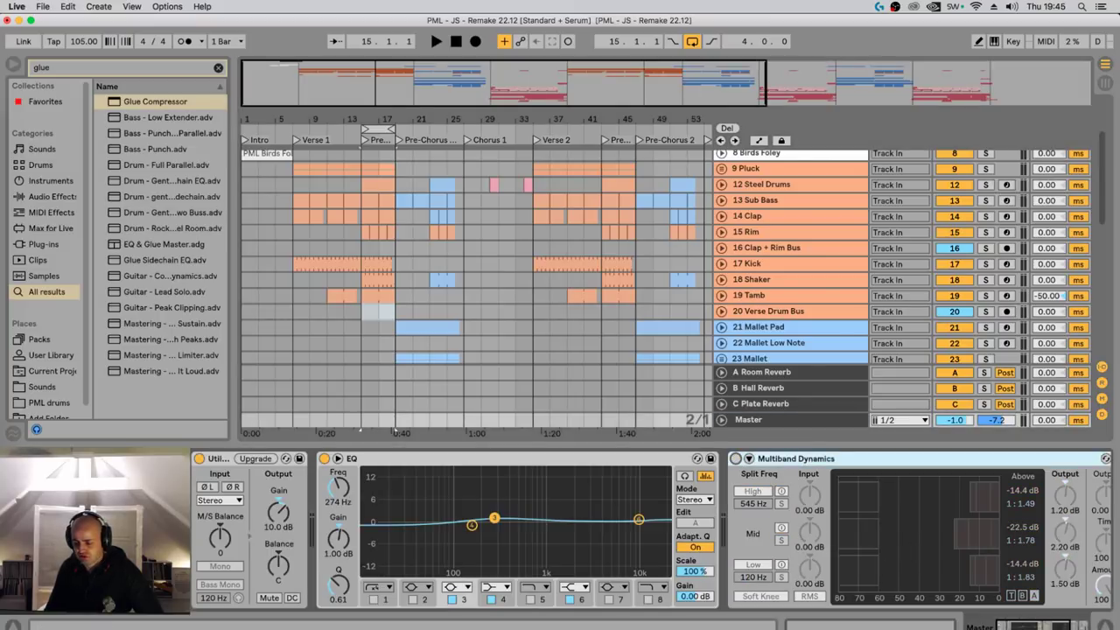
click(1069, 625)
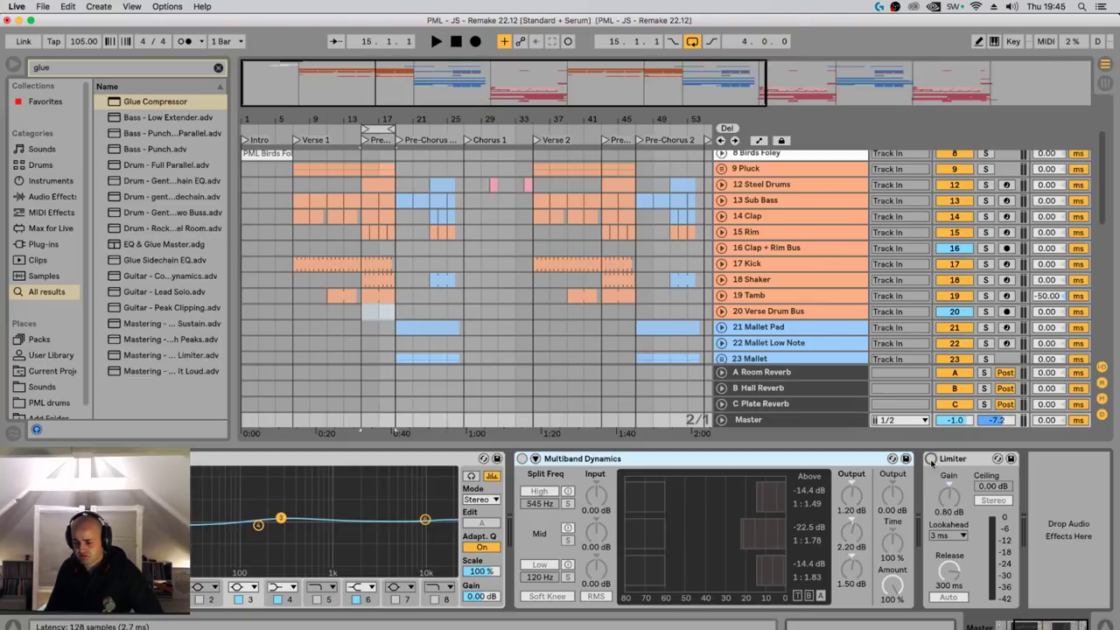
click(950, 496)
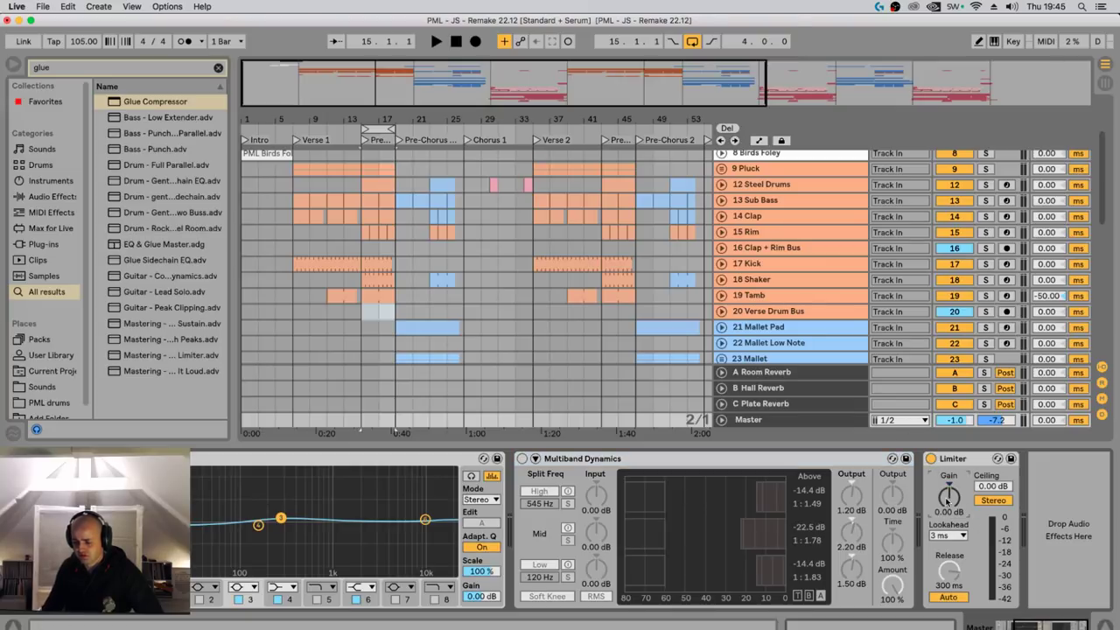
scroll(470, 576, left, 3)
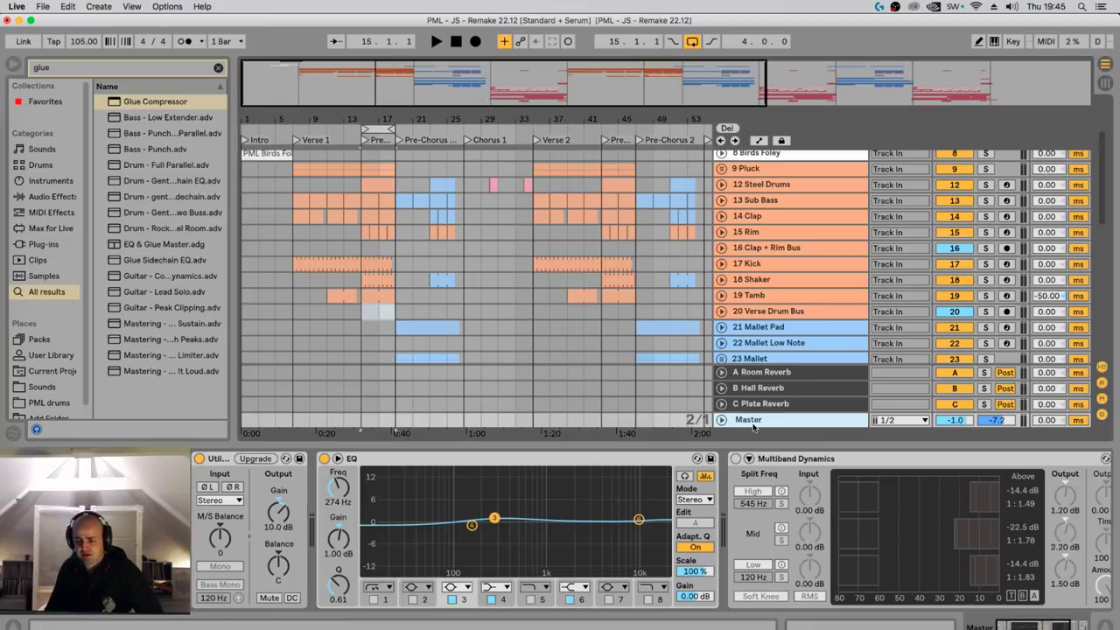
Play the loop with the mixer shown and set the Master track's volume to 0 dB
key(Tab)
key(space)
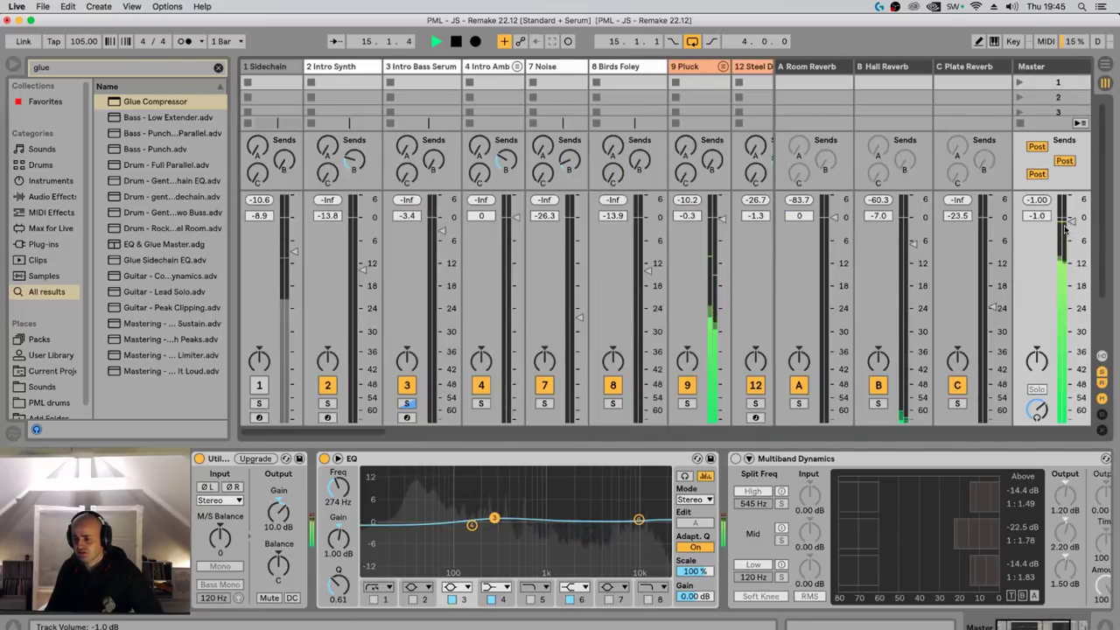
drag(1062, 226, 1061, 224)
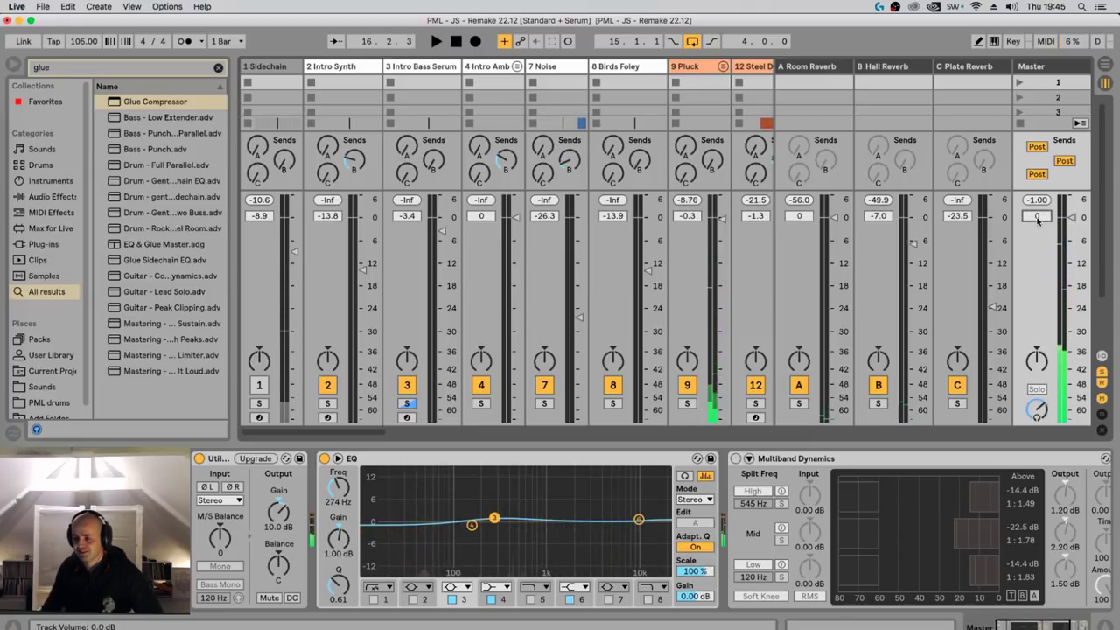
click(1038, 216)
key(Delete)
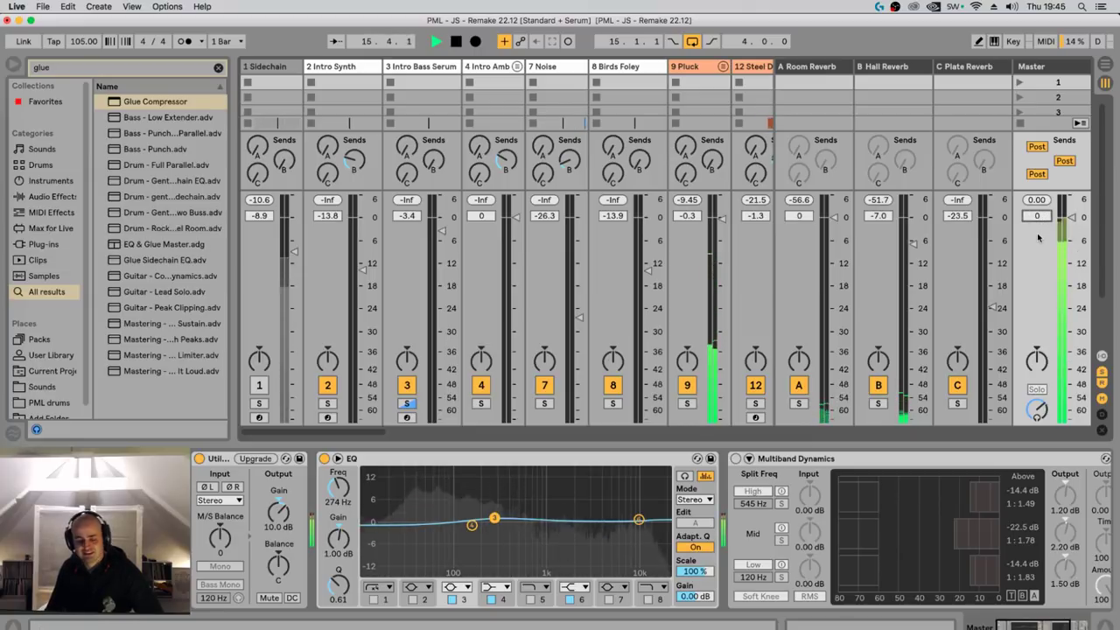
Set the Utility output gain on the Master track to 8.00 dB, return to the arrangement and stop playback
drag(283, 518, 282, 527)
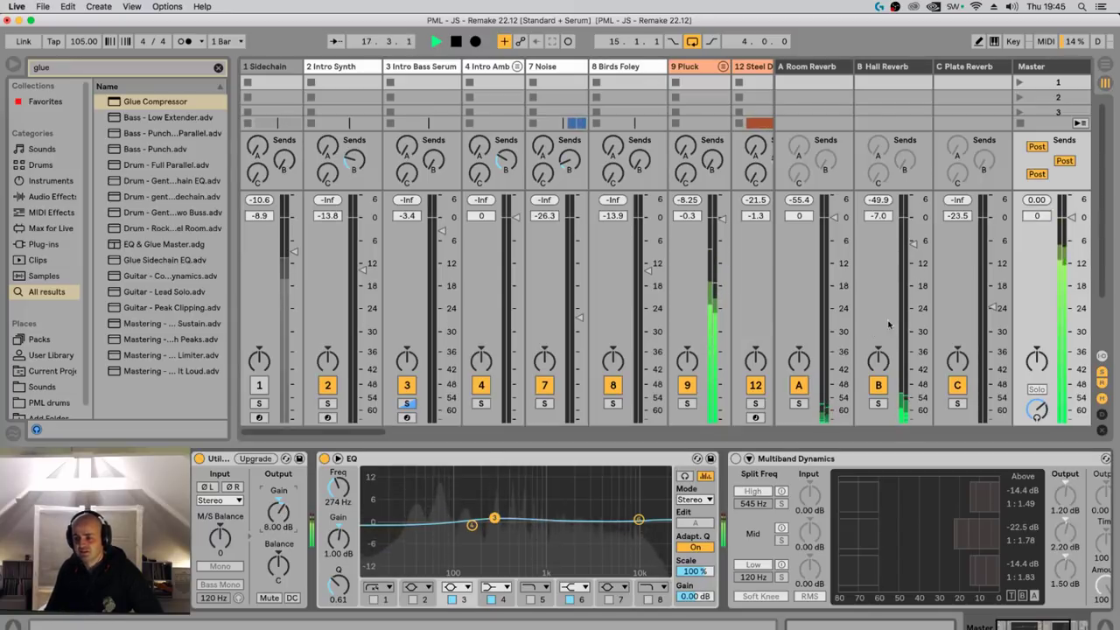
key(Tab)
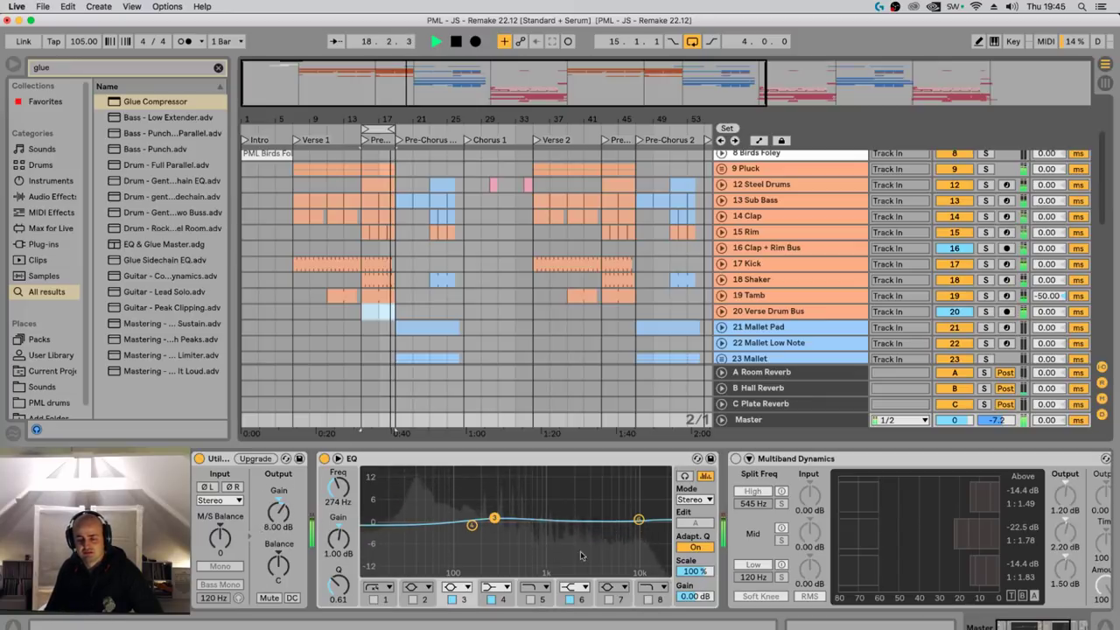
key(space)
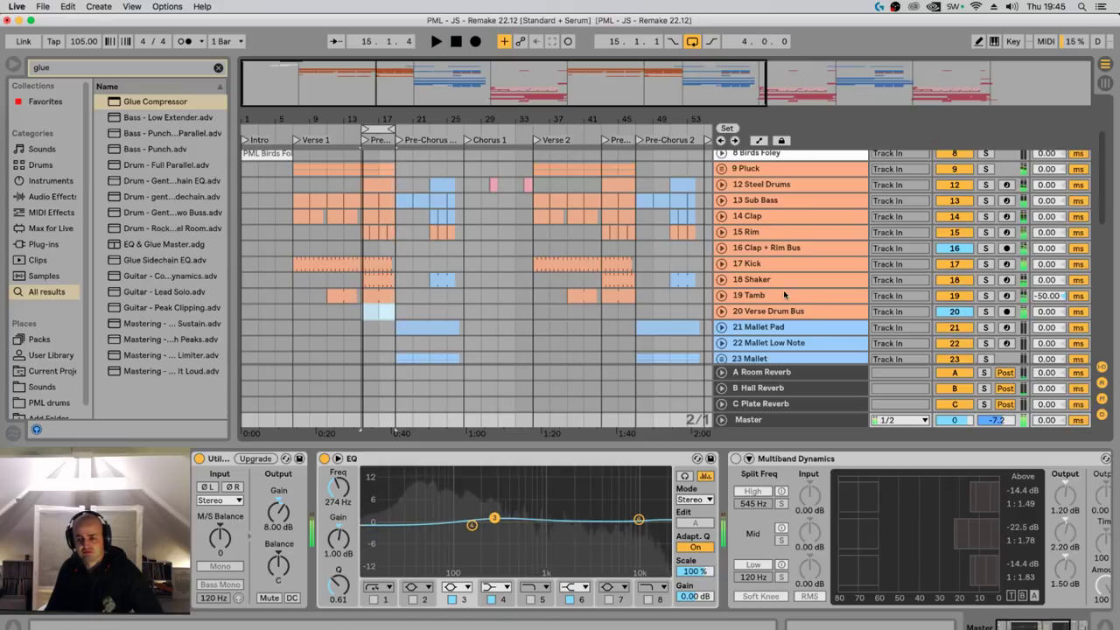
Solo and select the Verse Drum Bus track, listening to the drums alone before stopping playback
scroll(788, 296, up, 3)
scroll(950, 331, down, 1)
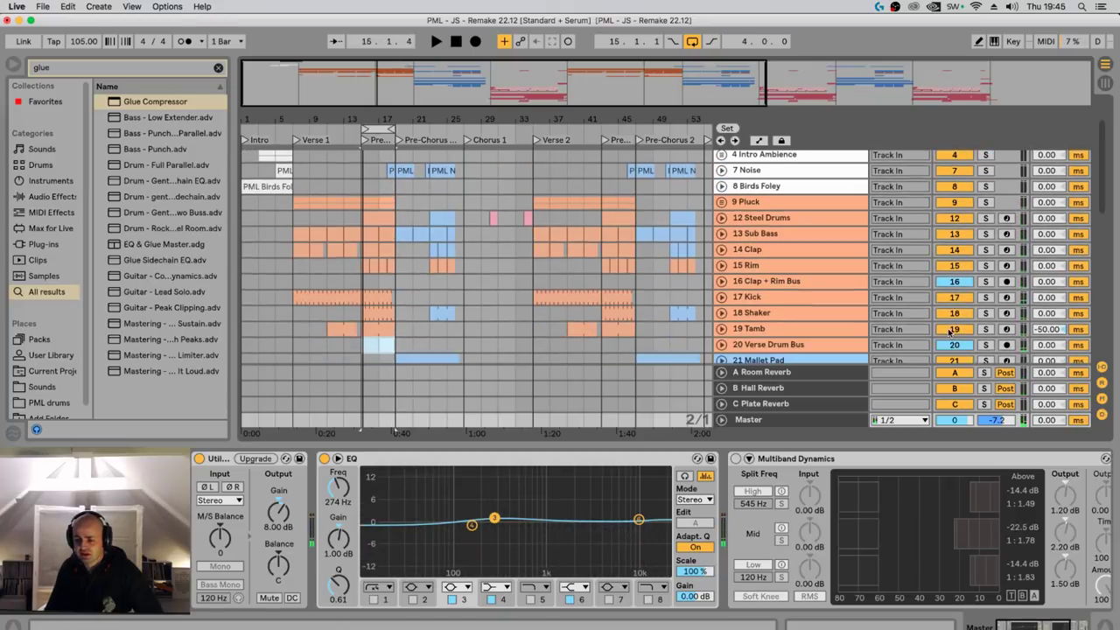
click(986, 345)
key(space)
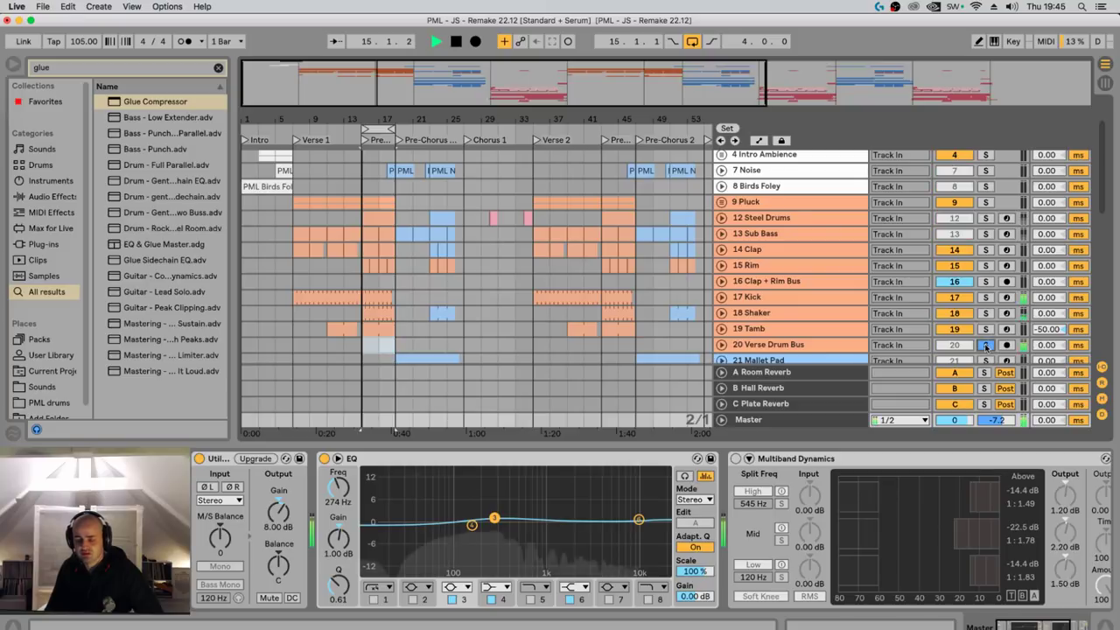
click(776, 345)
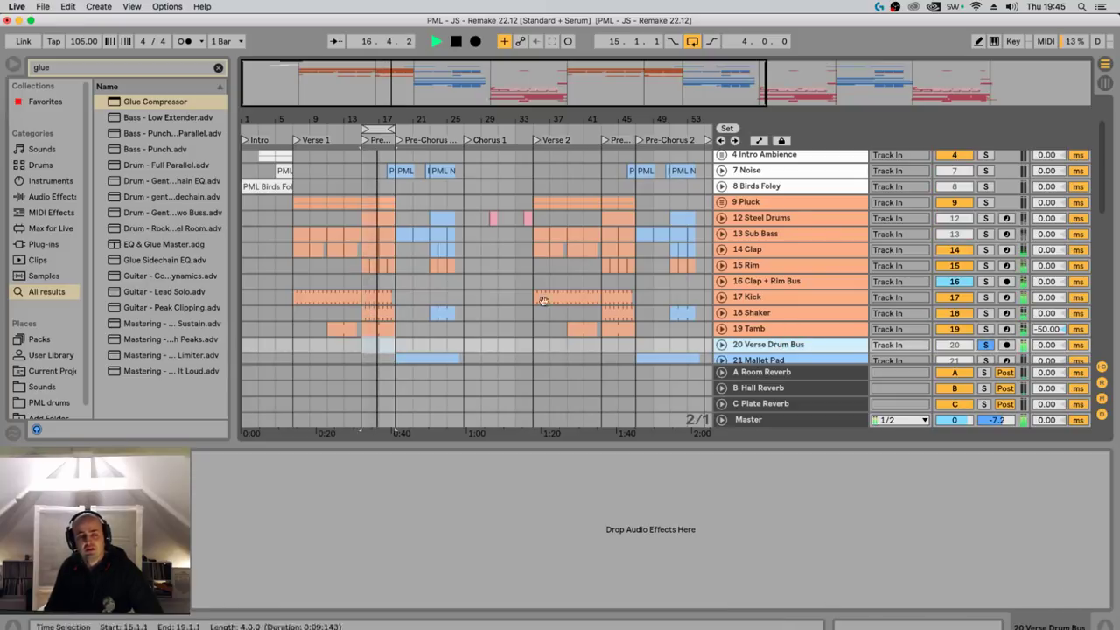
key(space)
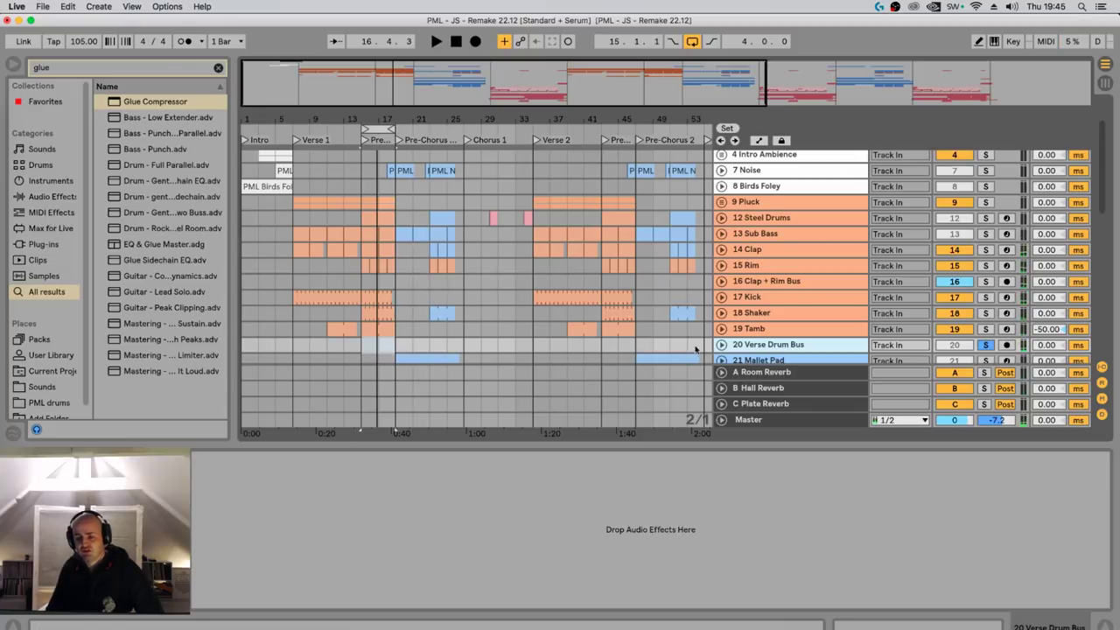
Add a Glue Compressor to the Verse Drum Bus and lower its threshold to -16.5 dB during playback
click(114, 102)
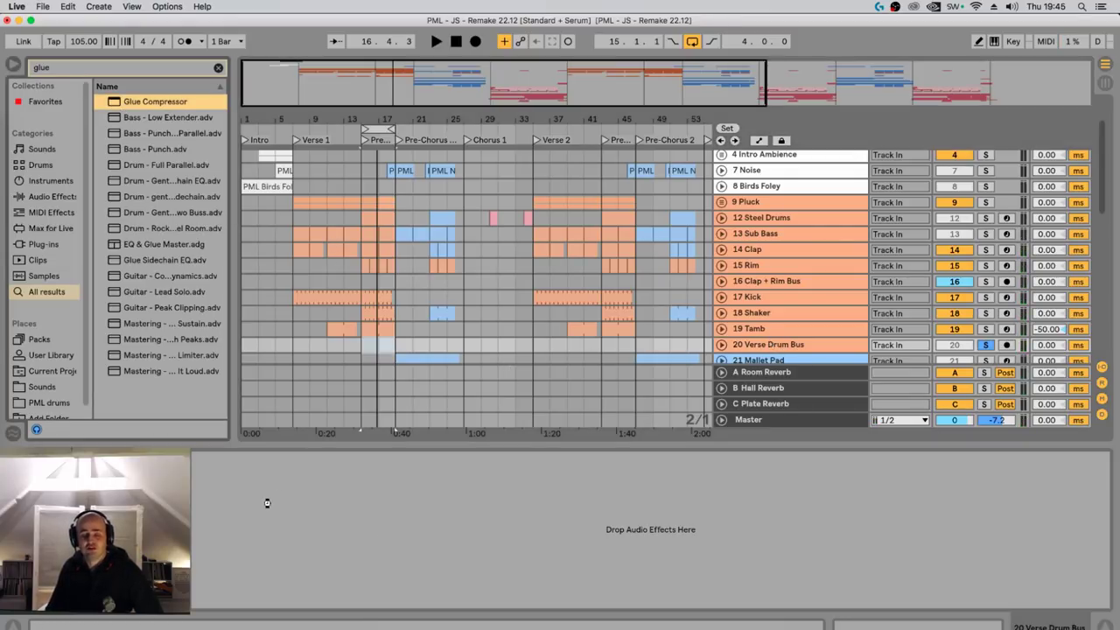
drag(267, 503, 325, 501)
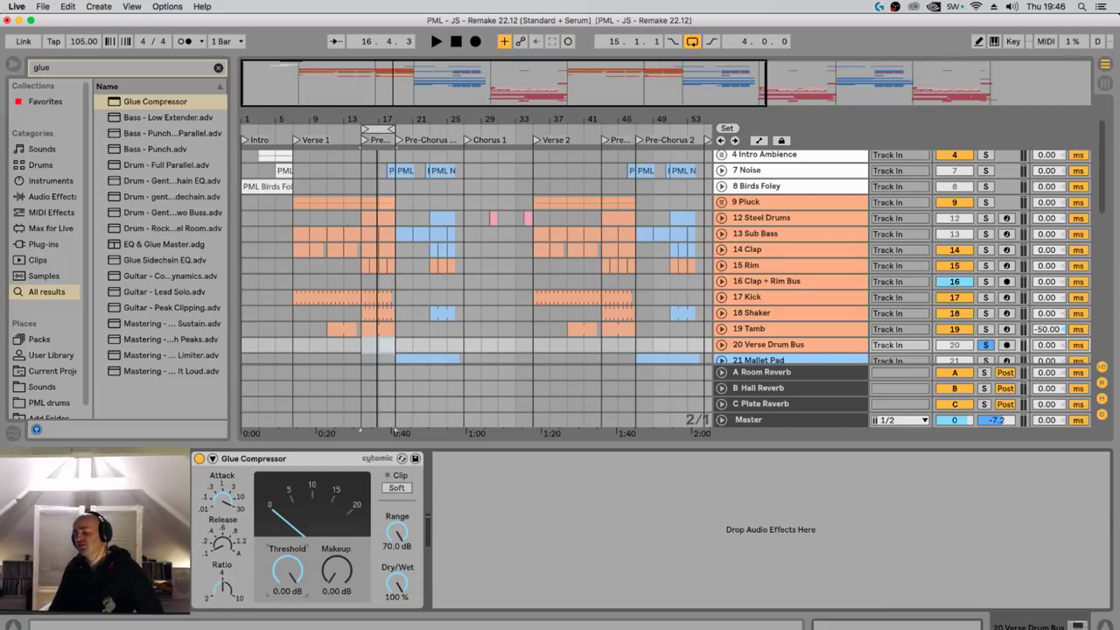
key(space)
drag(287, 570, 287, 598)
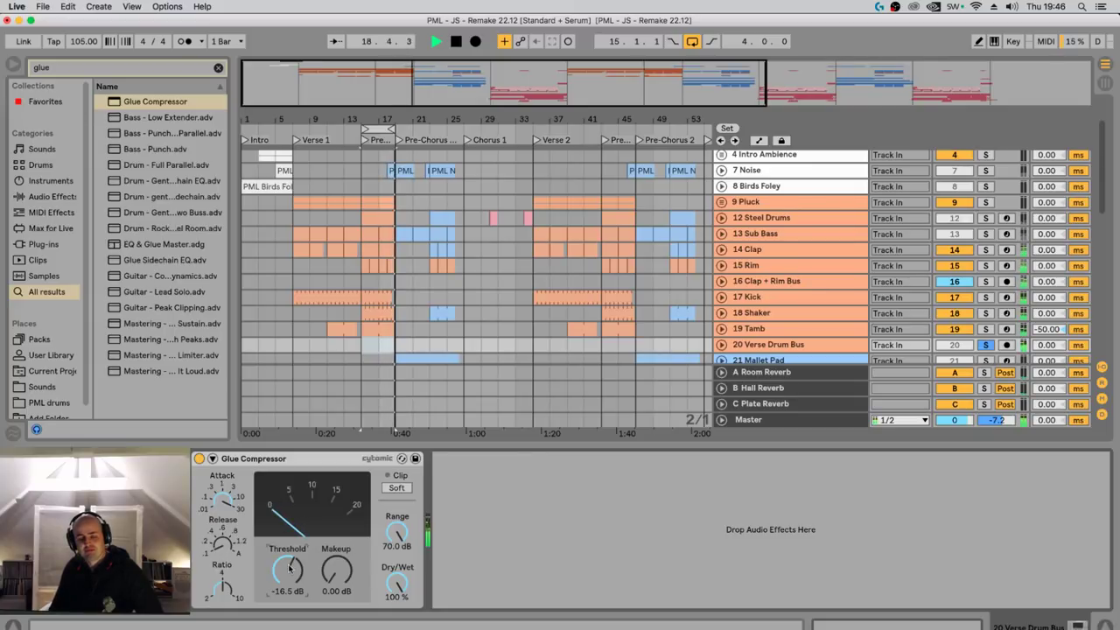
key(space)
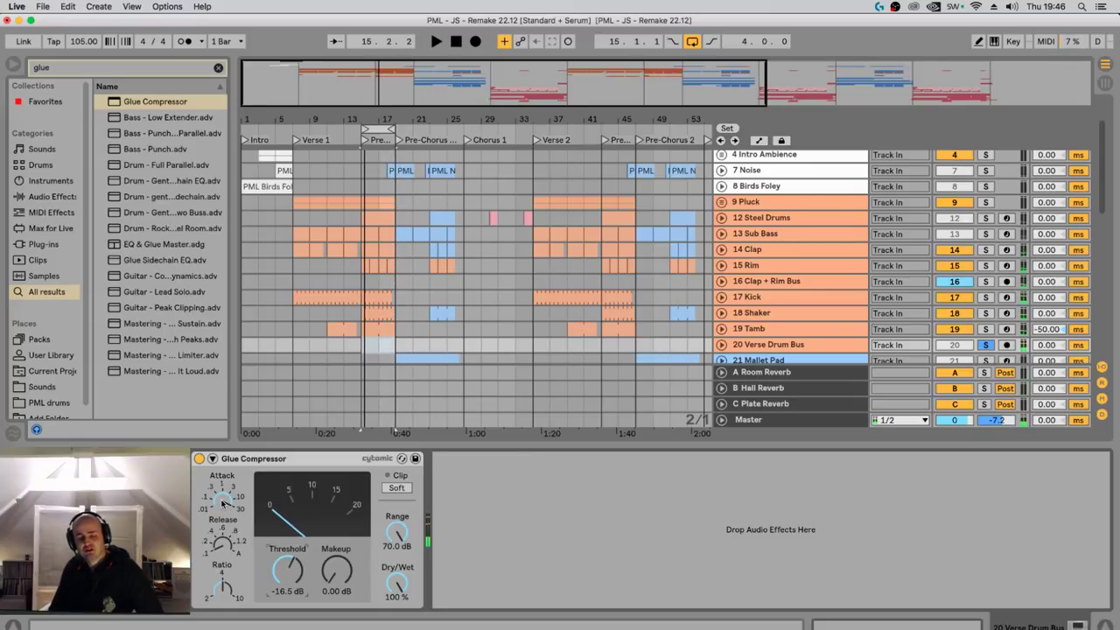
Set the Glue Compressor's attack to 10, reset its threshold and bring it to -13.3 dB while the drums play
double_click(292, 572)
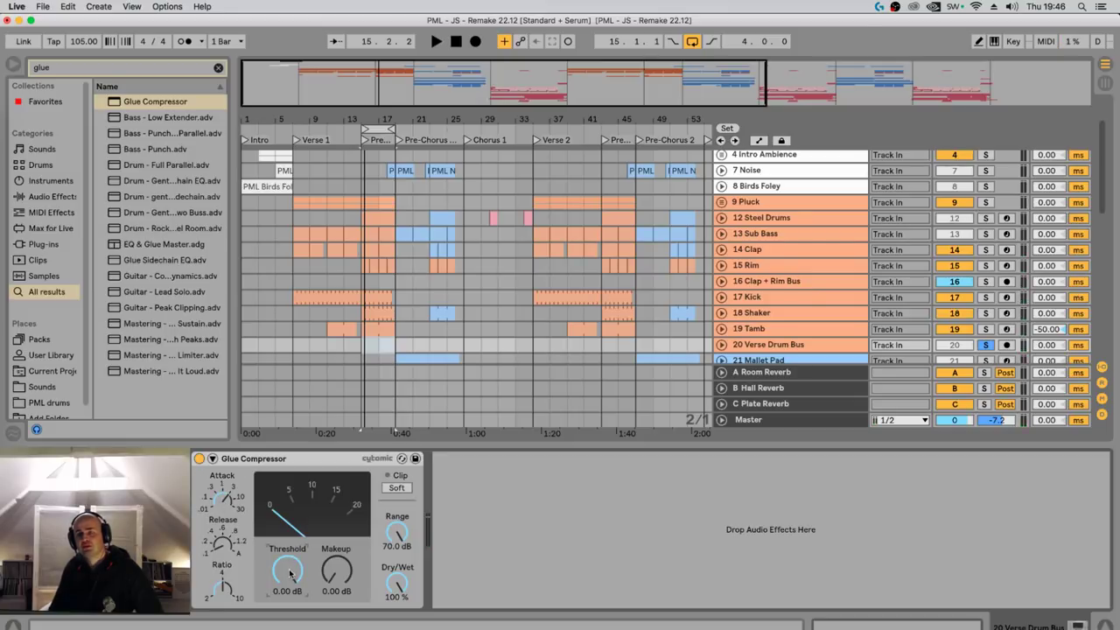
key(space)
drag(290, 573, 290, 606)
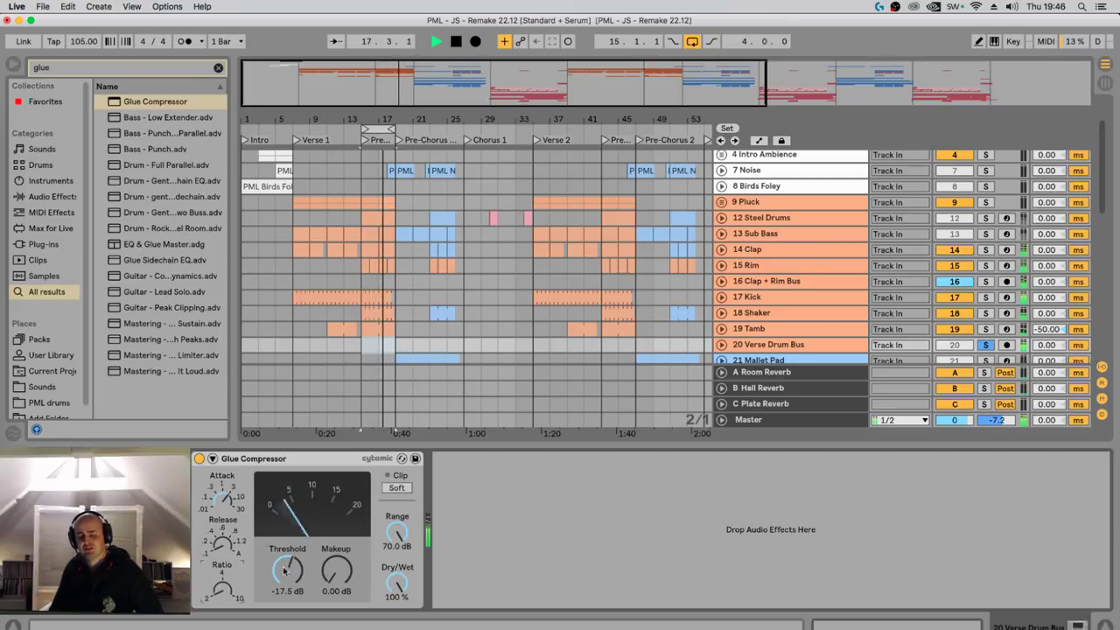
drag(288, 571, 288, 555)
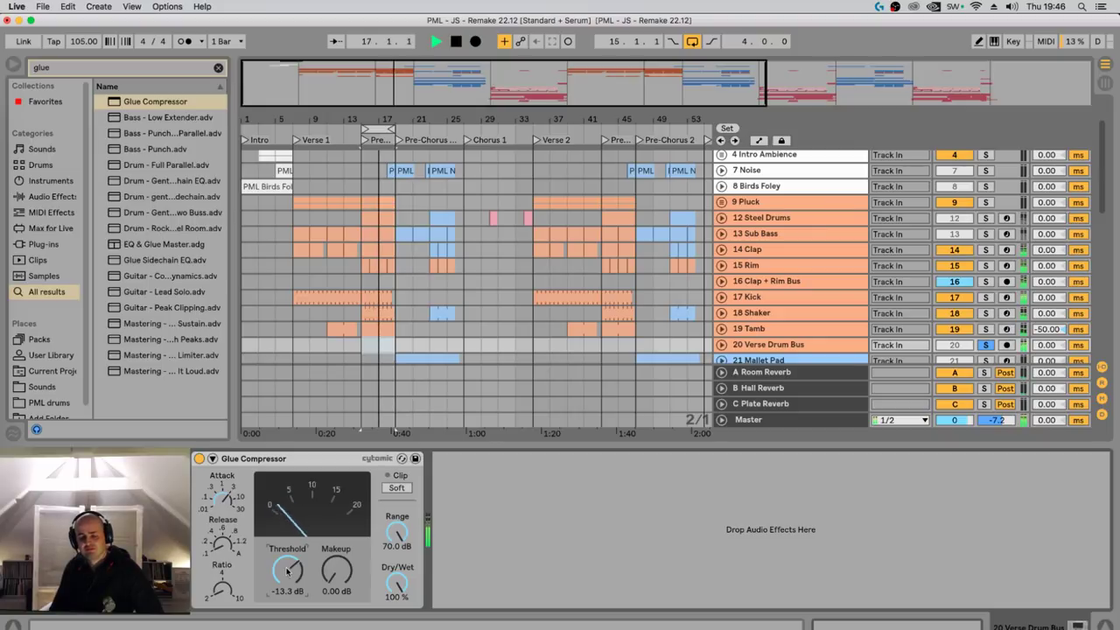
key(space)
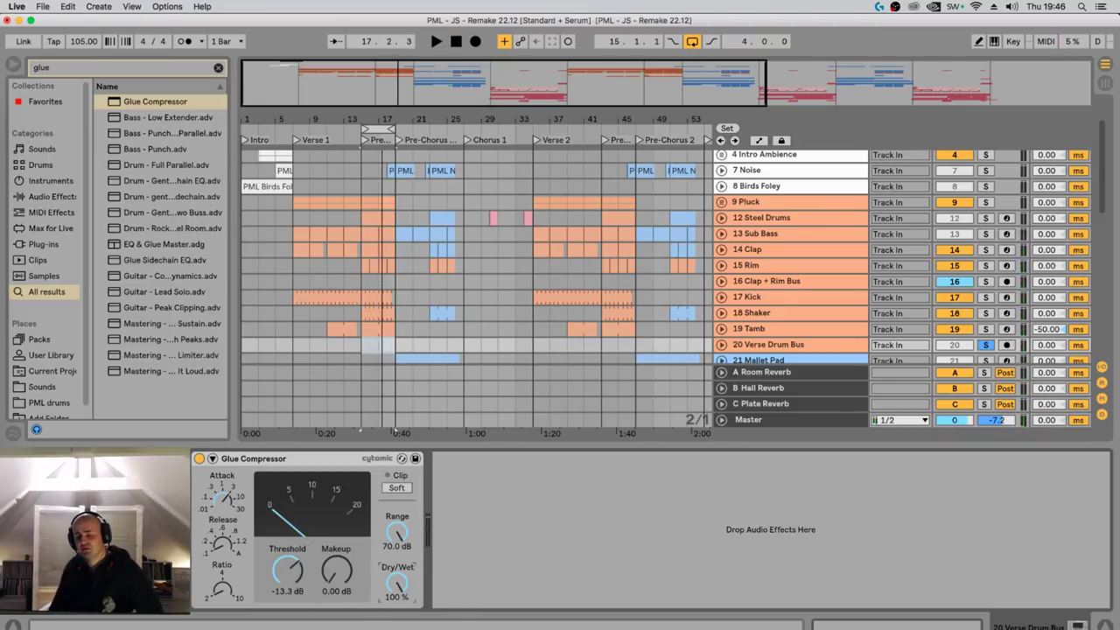
Set the Glue Compressor's Dry/Wet to 60 % and audition the drum bus
mouse_move(397, 584)
mouse_down()
mouse_move(397, 575)
mouse_move(399, 588)
mouse_up()
key(space)
key(space)
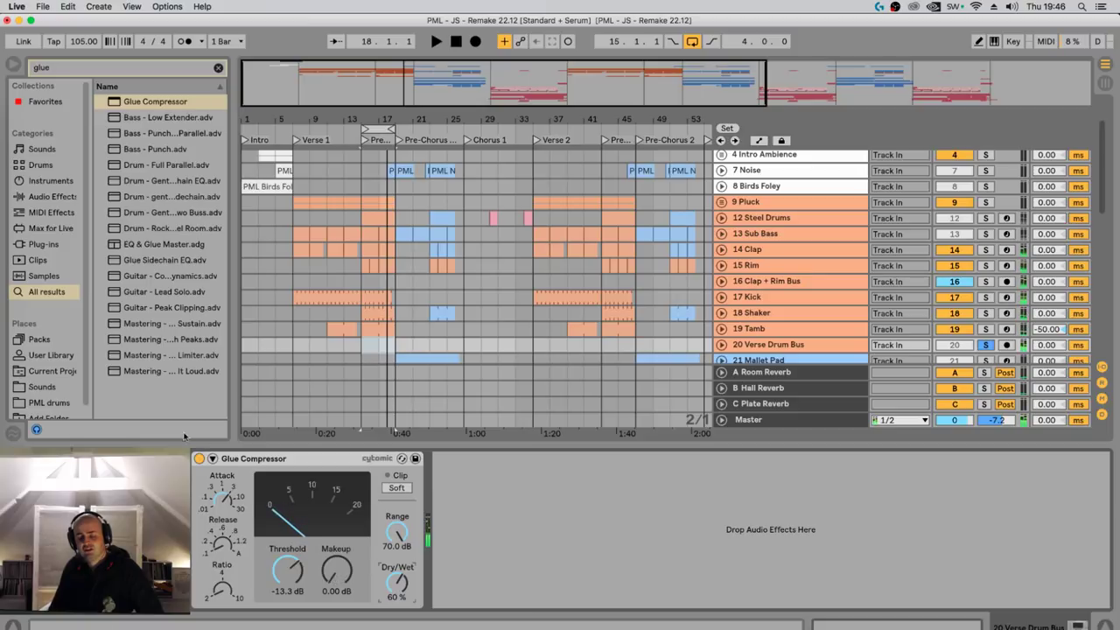
Map the 1 key to the Glue Compressor's on/off switch and use it to bypass the device
key(super+k)
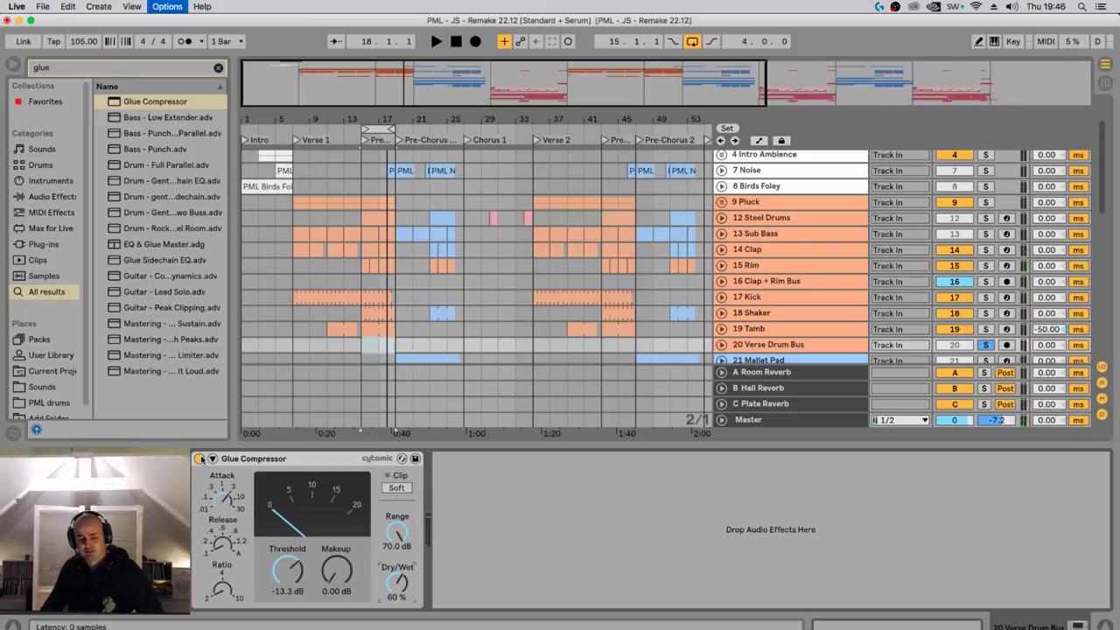
click(201, 458)
key(1)
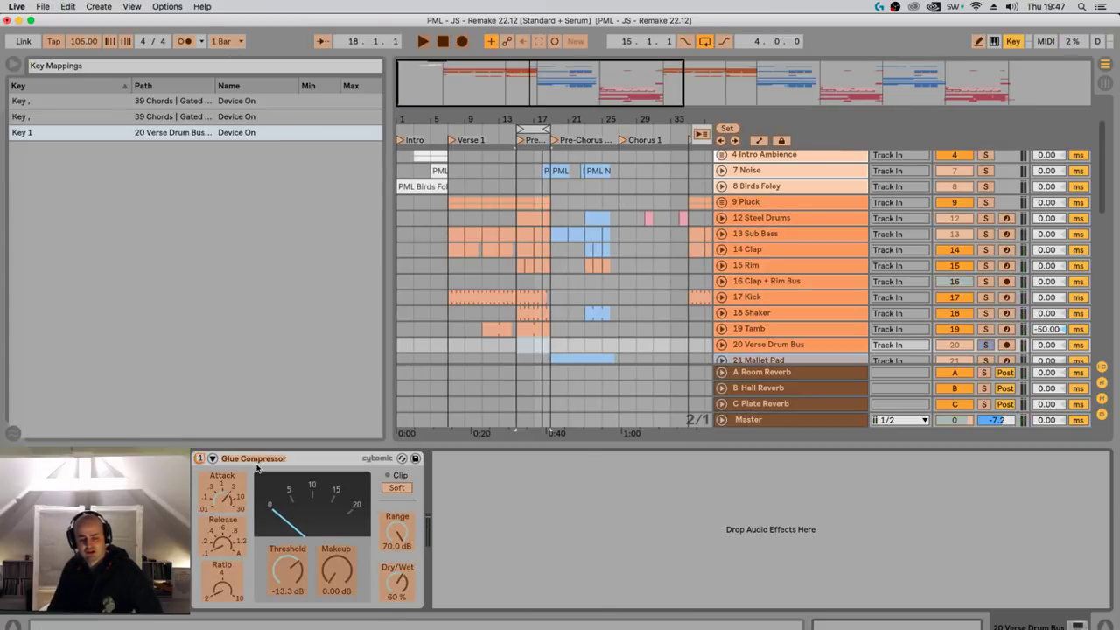
key(super+k)
key(1)
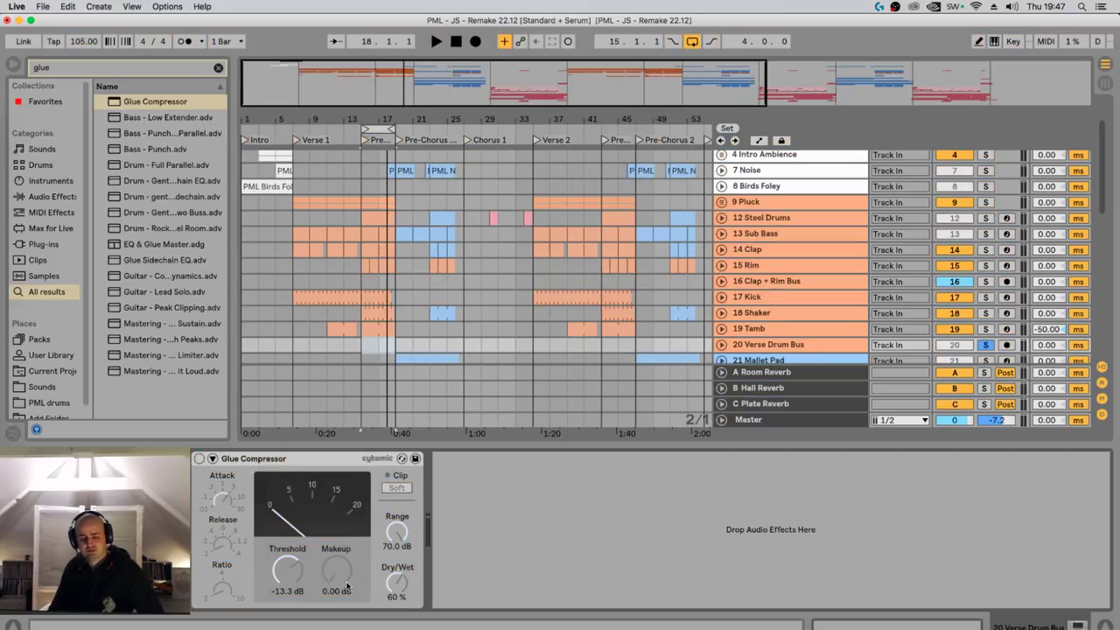
During playback, set the Glue Compressor's makeup to 1.11 dB and Dry/Wet to 100 %, comparing bypassed and active
key(space)
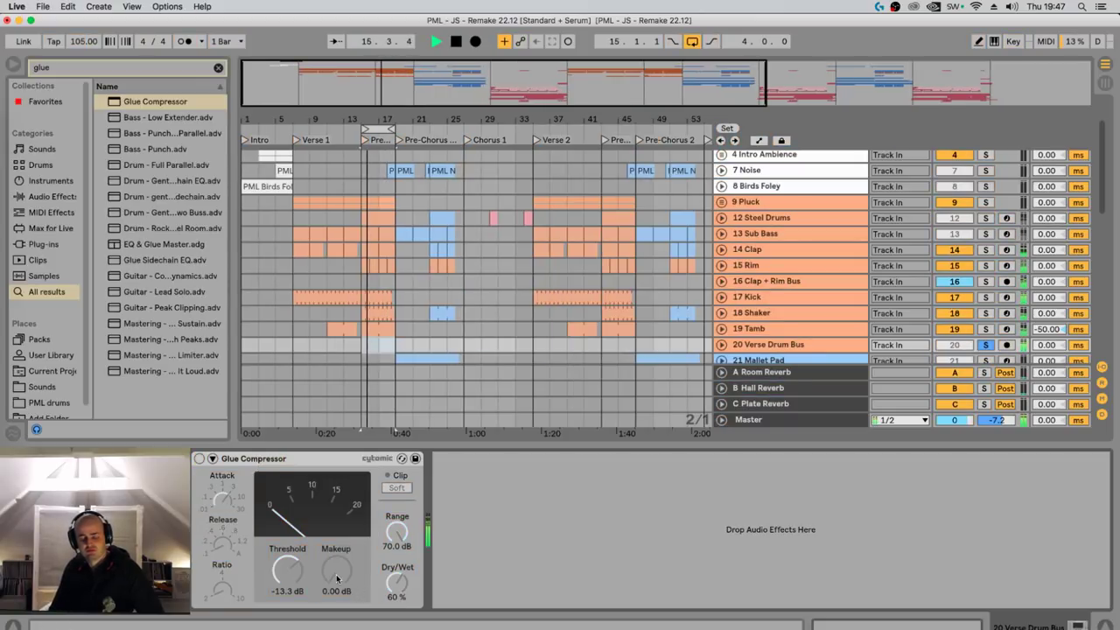
key(1)
drag(337, 578, 337, 563)
drag(397, 584, 397, 563)
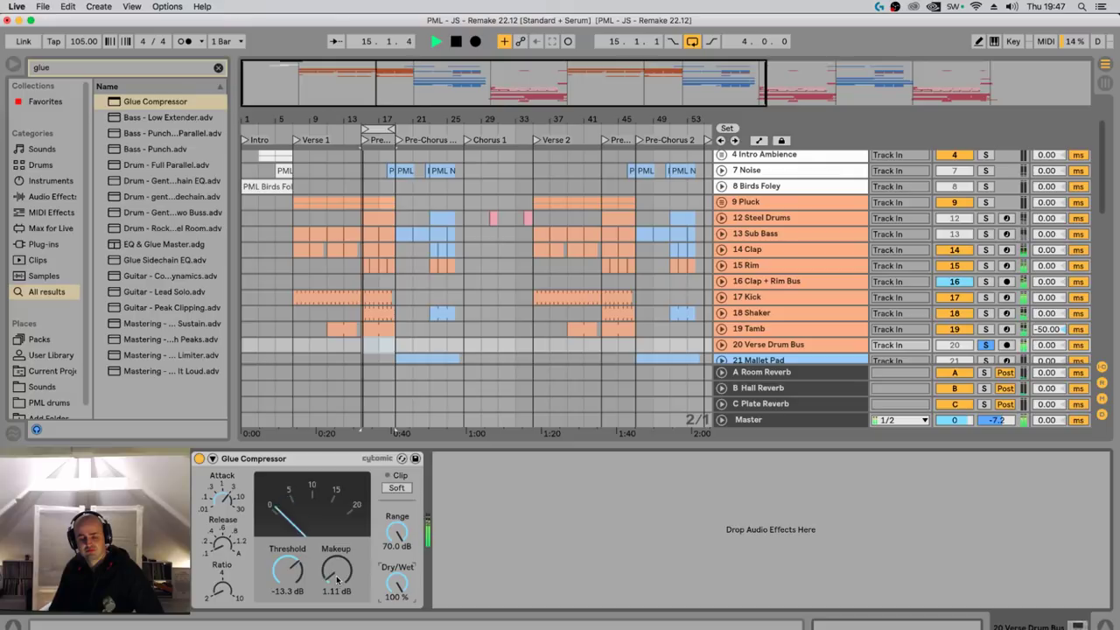
key(super+0)
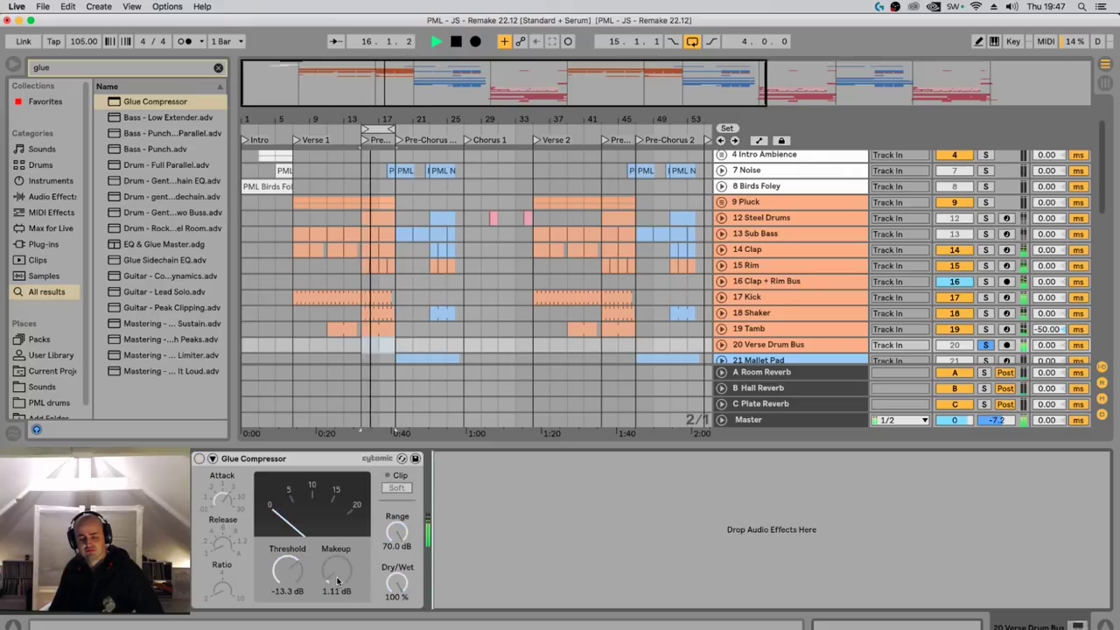
key(super+0)
Set the threshold to -16.2 dB and makeup to 3.02 dB while comparing bypassed and active, and stop with the compressor on
drag(341, 579, 298, 578)
key(super+0)
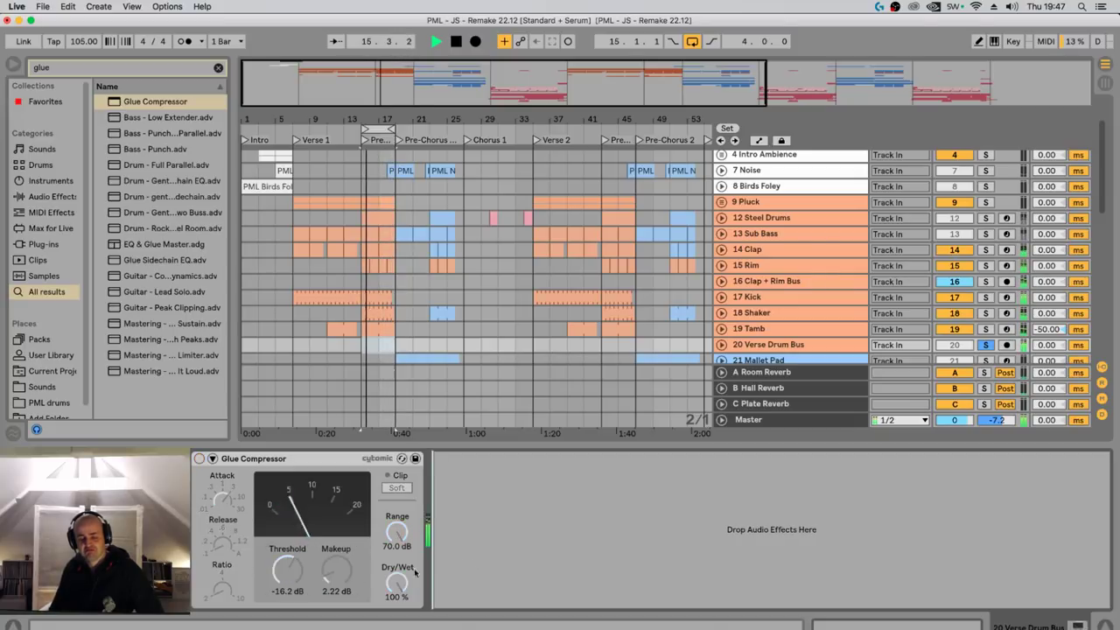
key(super+0)
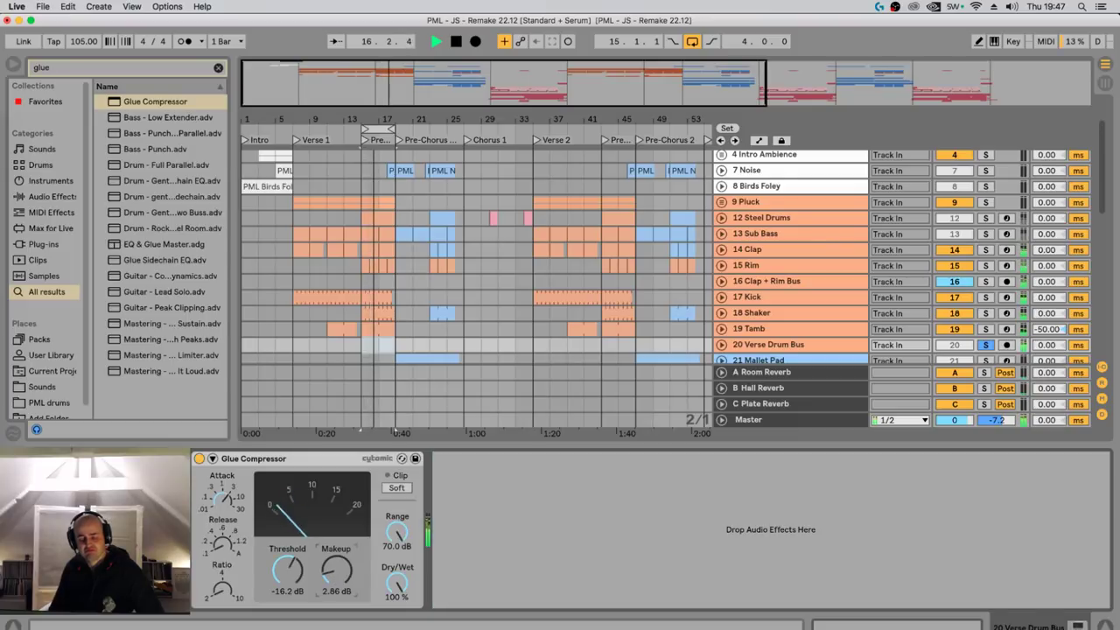
key(super+0)
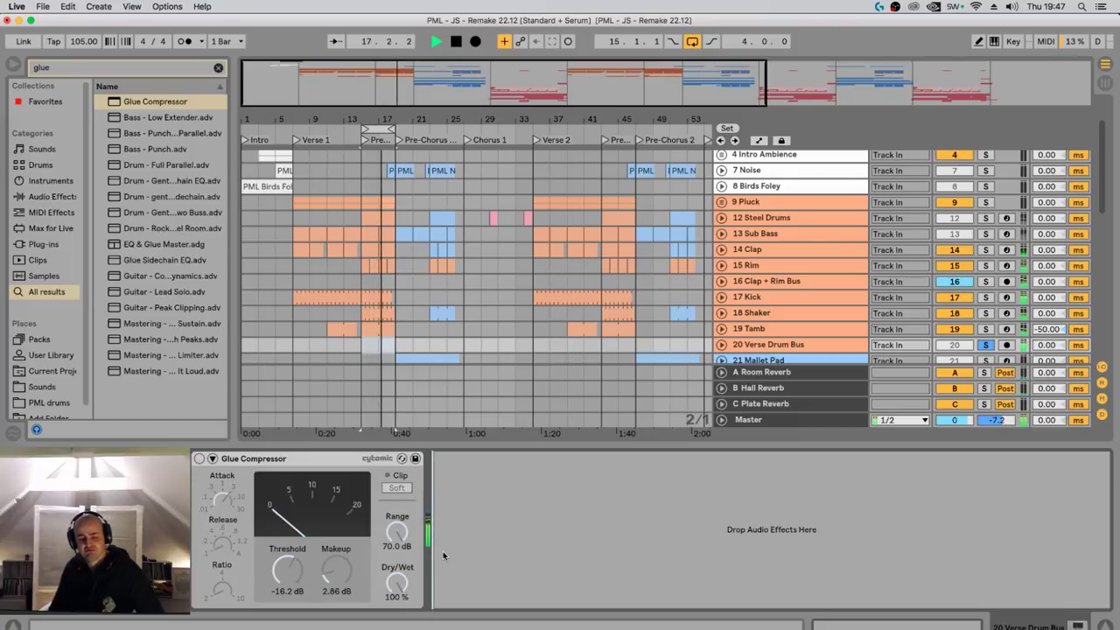
key(super+0)
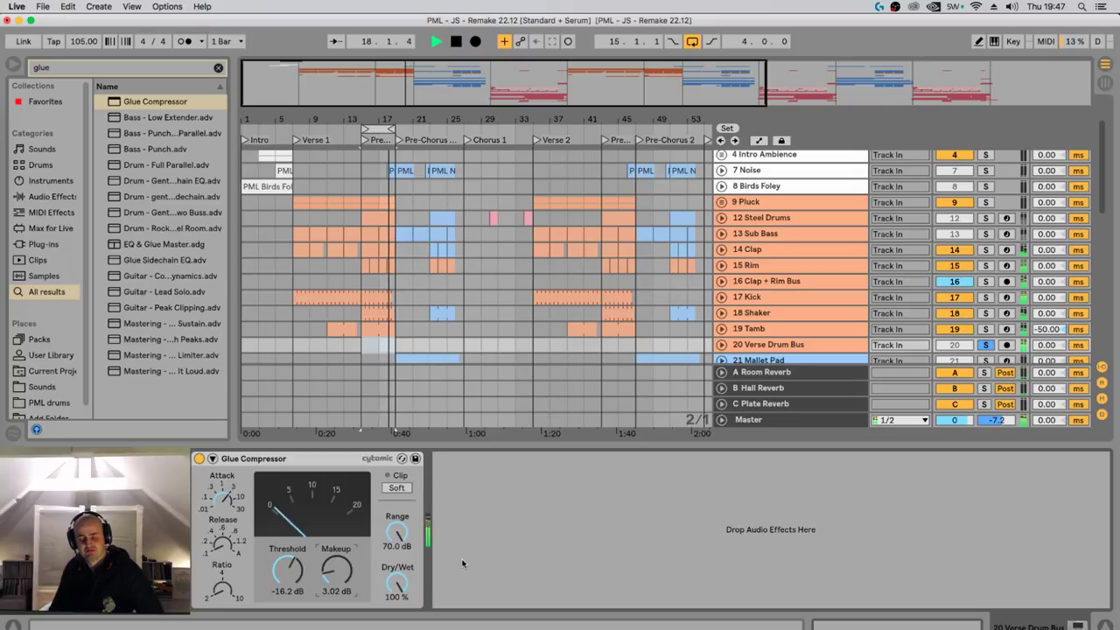
key(super+0)
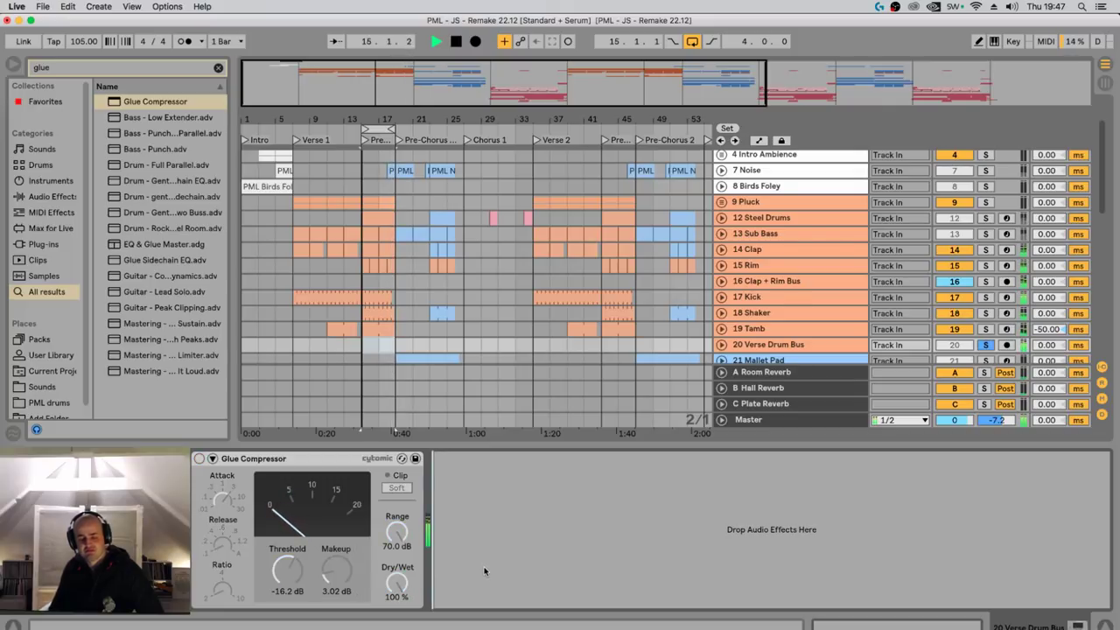
key(super+0)
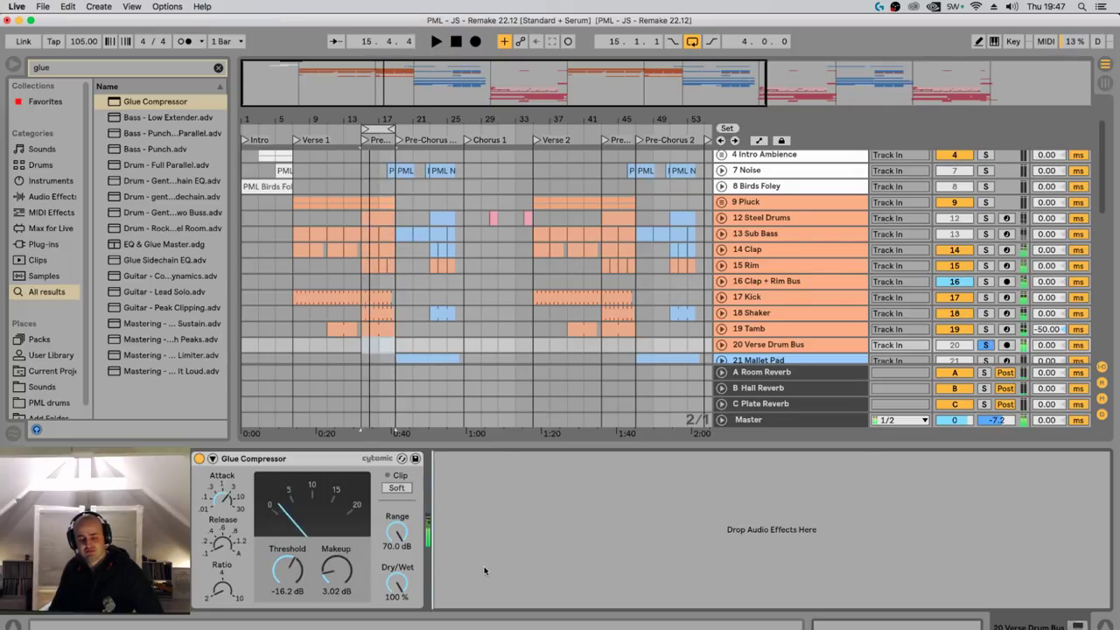
Unsolo the Verse Drum Bus and play the full loop with the Mallet Pad track selected
click(985, 345)
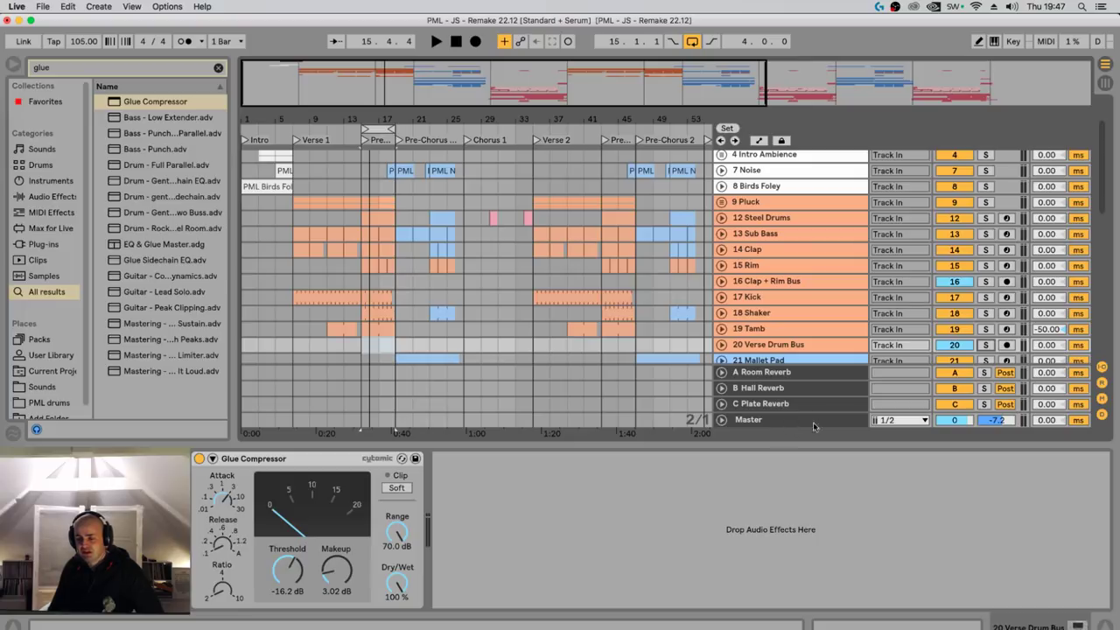
click(778, 421)
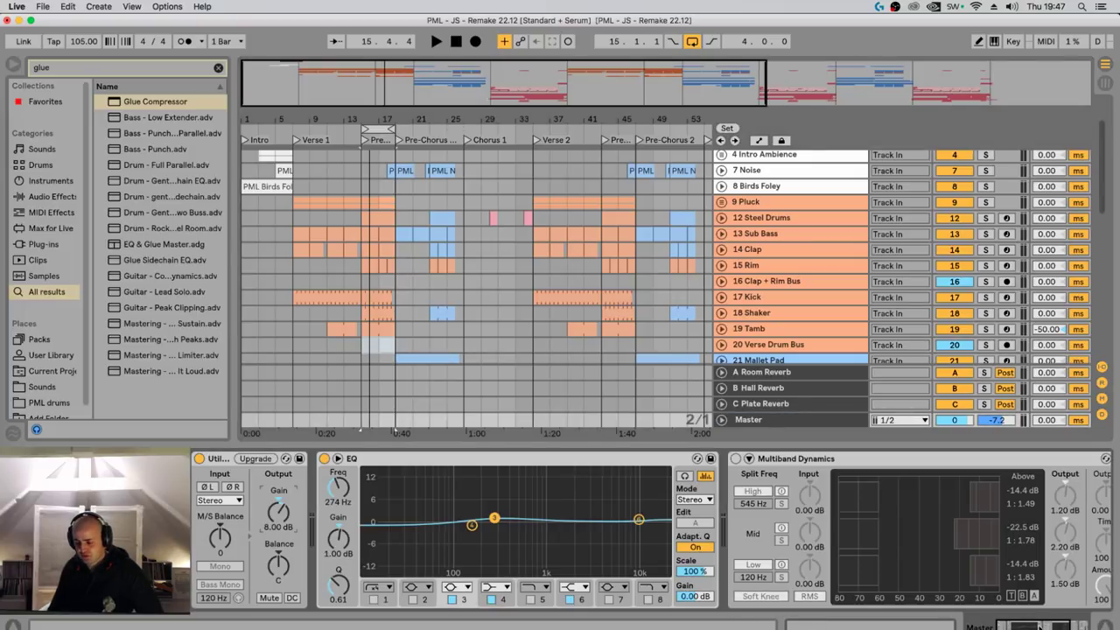
mouse_move(1040, 627)
mouse_down()
mouse_move(1055, 627)
mouse_move(1040, 626)
mouse_up()
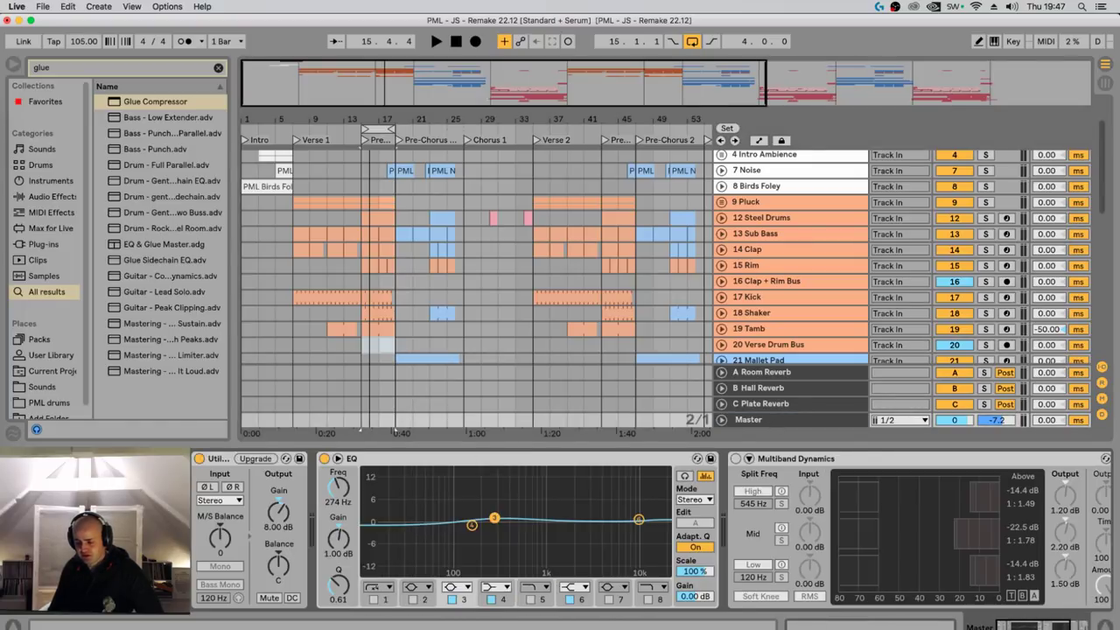
click(790, 359)
key(space)
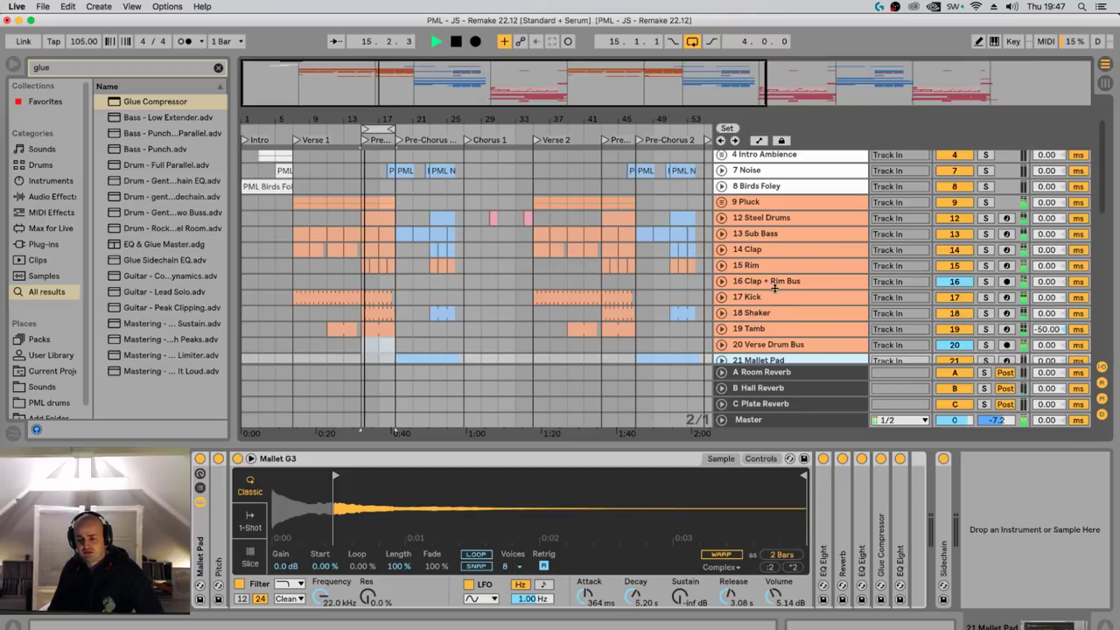
Set the Pluck group's volume to -4.8 dB and the Steel Drums track's volume to -3.1 dB, unfolding and refolding both
click(722, 204)
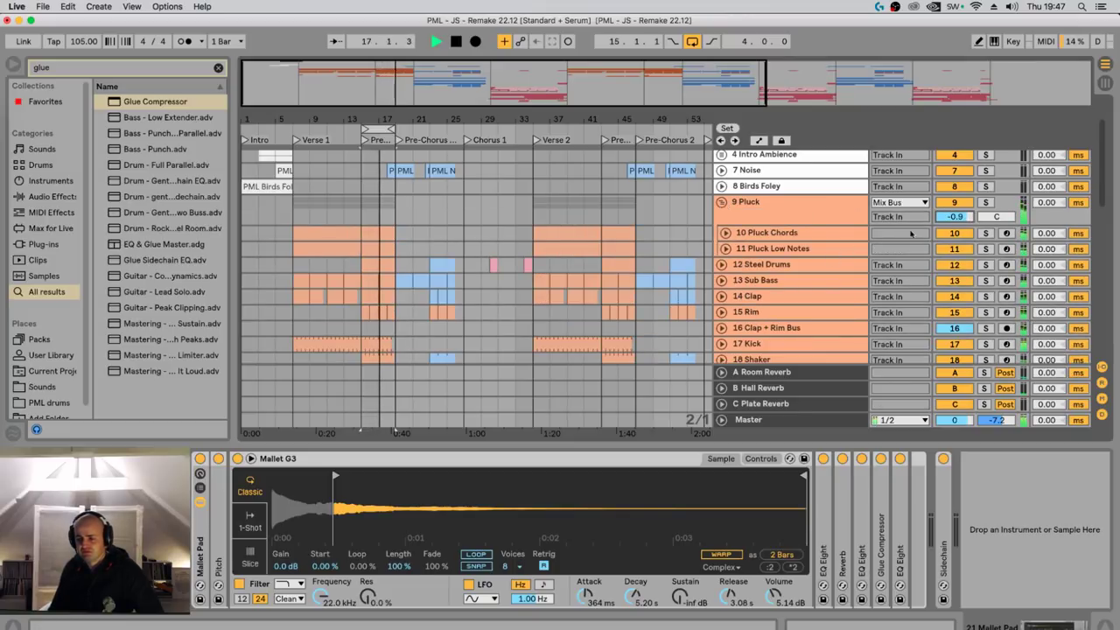
click(720, 265)
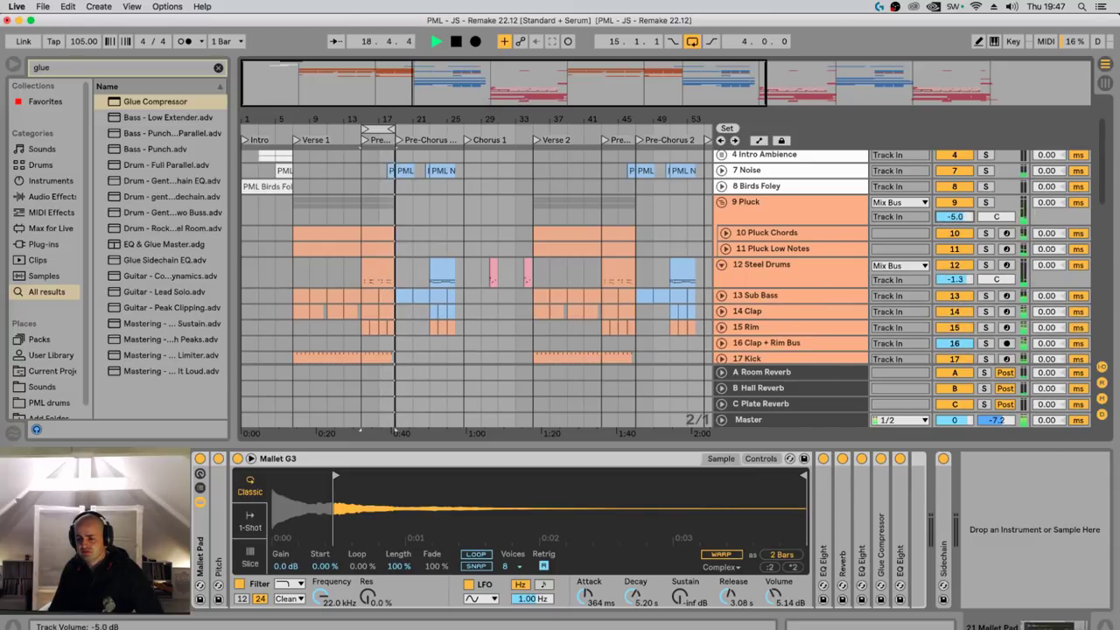
drag(954, 216, 954, 218)
mouse_move(954, 278)
mouse_down()
mouse_move(954, 292)
mouse_move(954, 275)
mouse_up()
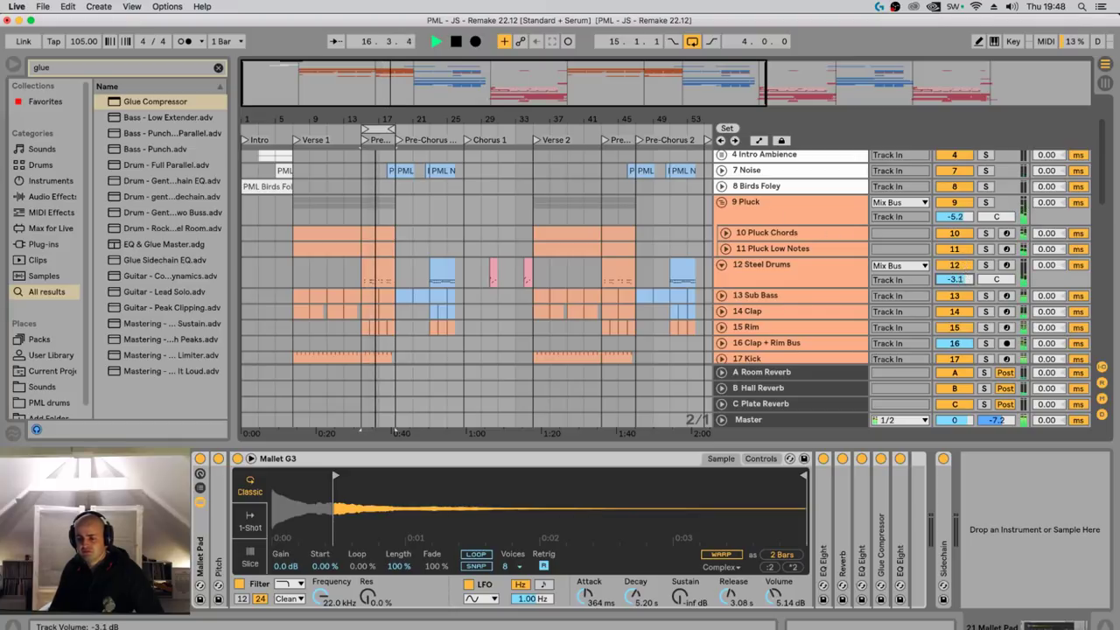
drag(954, 217, 954, 211)
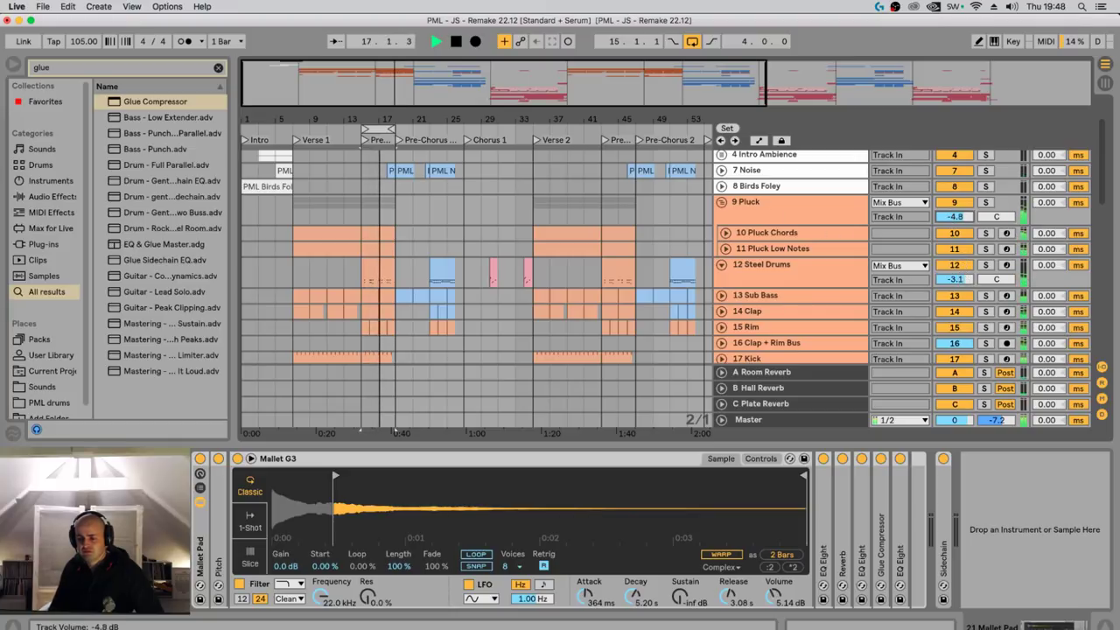
click(723, 202)
click(723, 218)
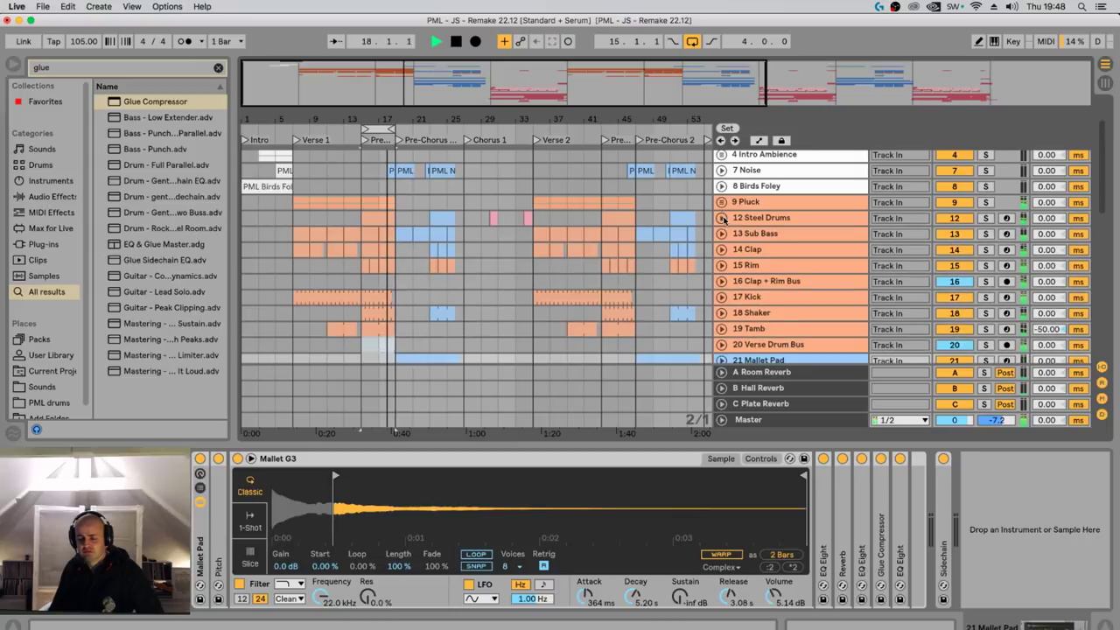
During full-mix playback, set the Verse Drum Bus Glue Compressor's makeup to 3.65 dB, comparing bypassed and active, and stop with it bypassed
click(782, 343)
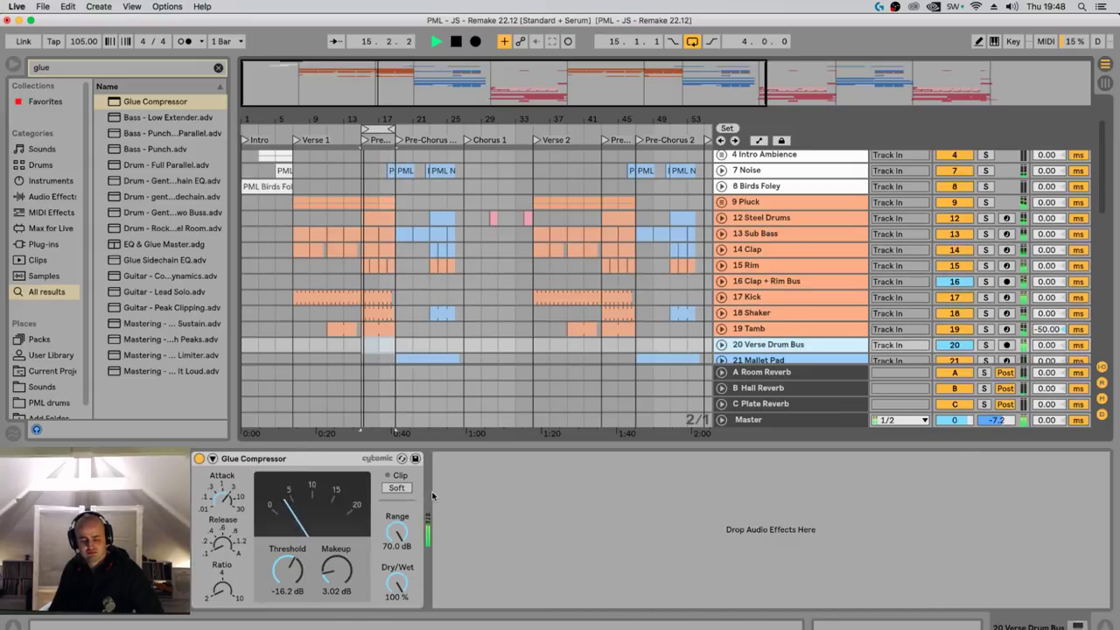
key(0)
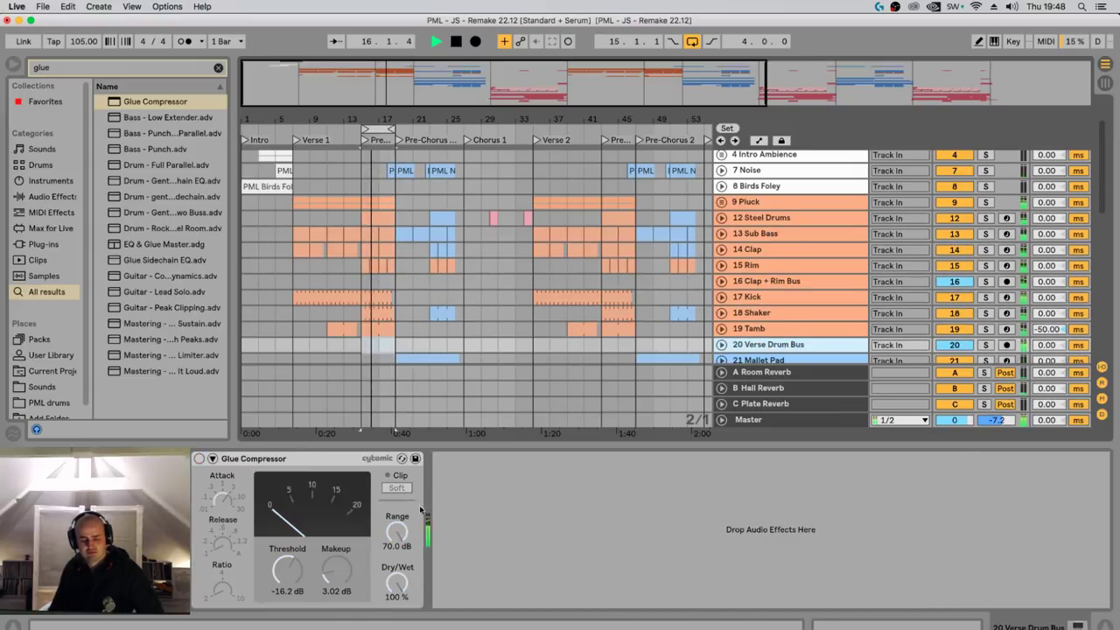
key(0)
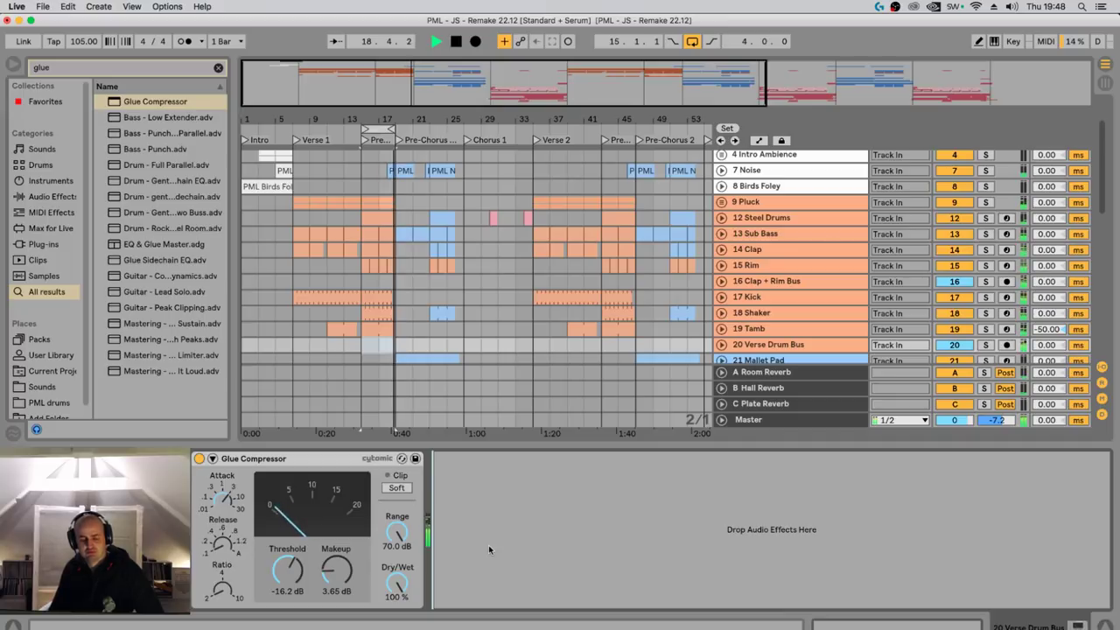
key(0)
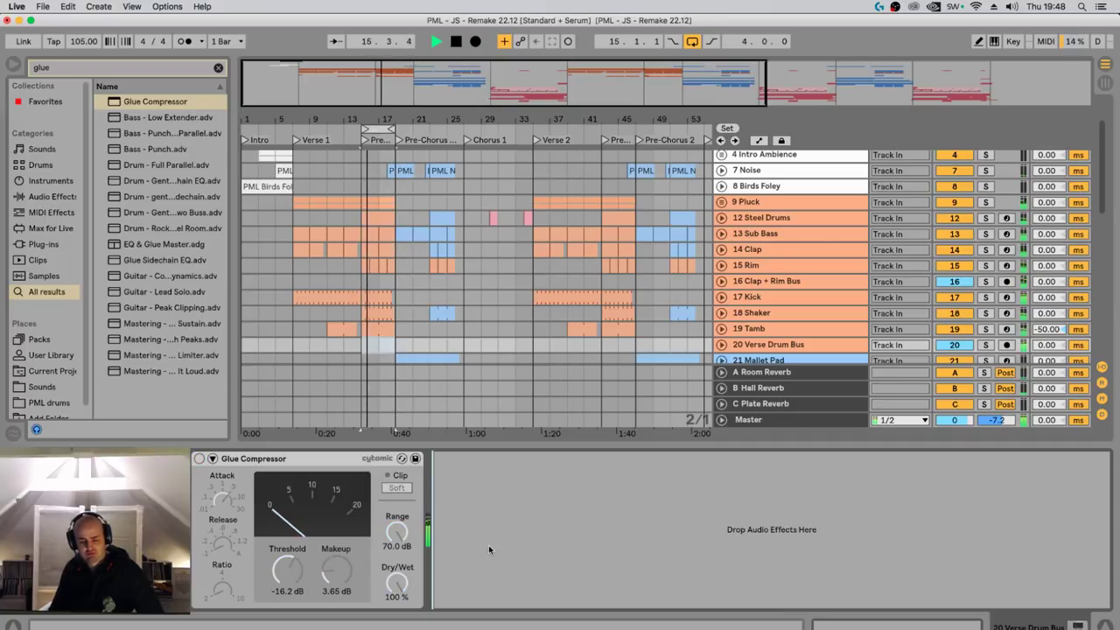
key(space)
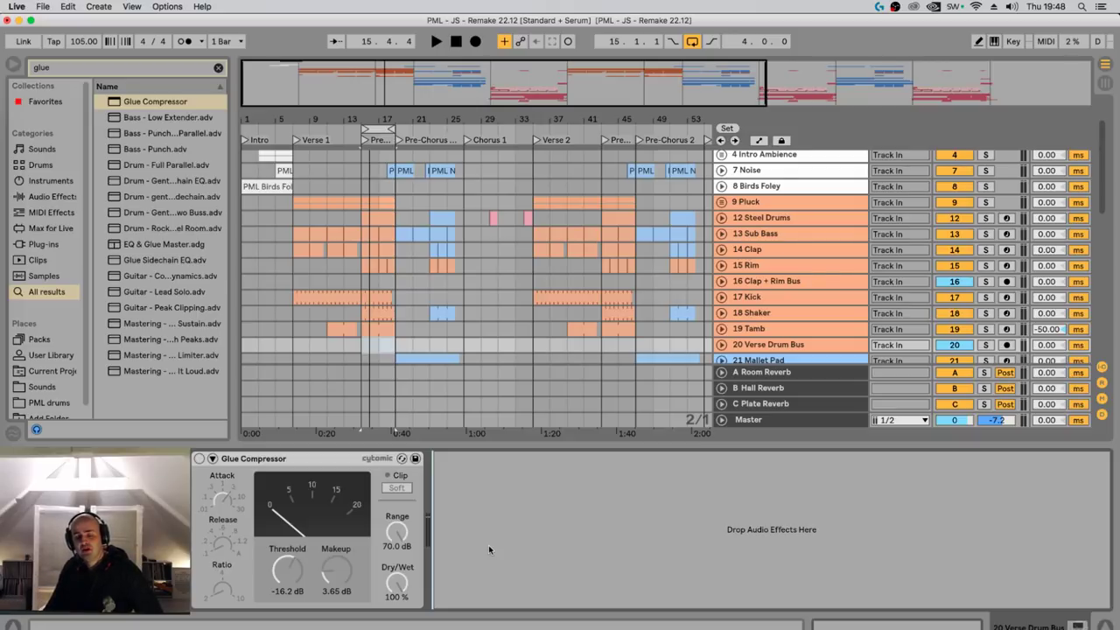
Replay the full mix loop, comparing the Glue Compressor active and bypassed, and stop playback with it bypassed
key(0)
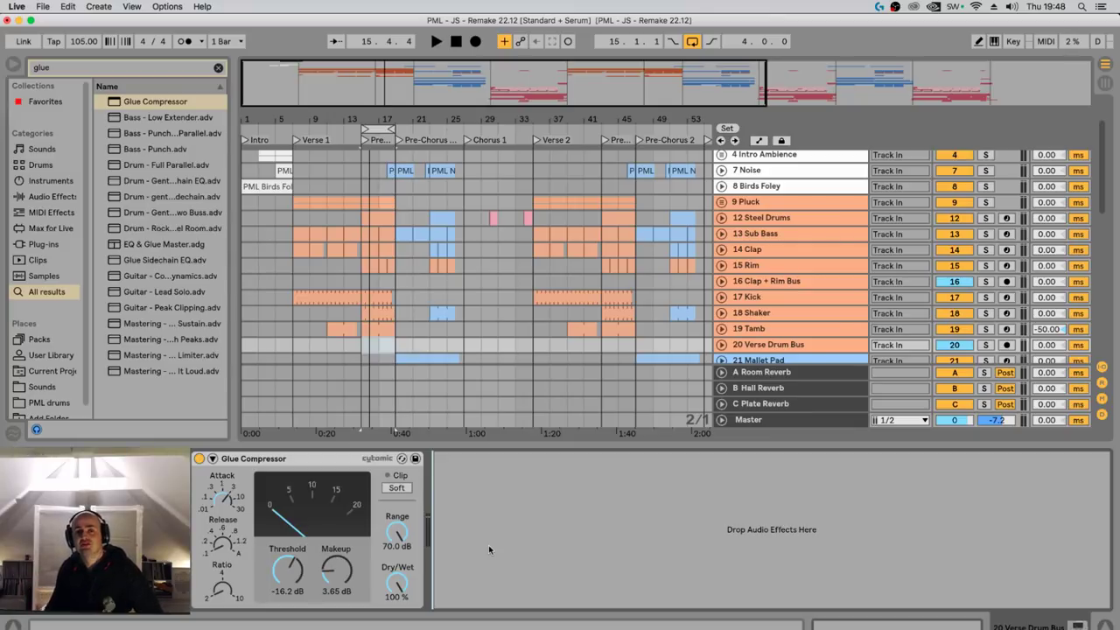
key(space)
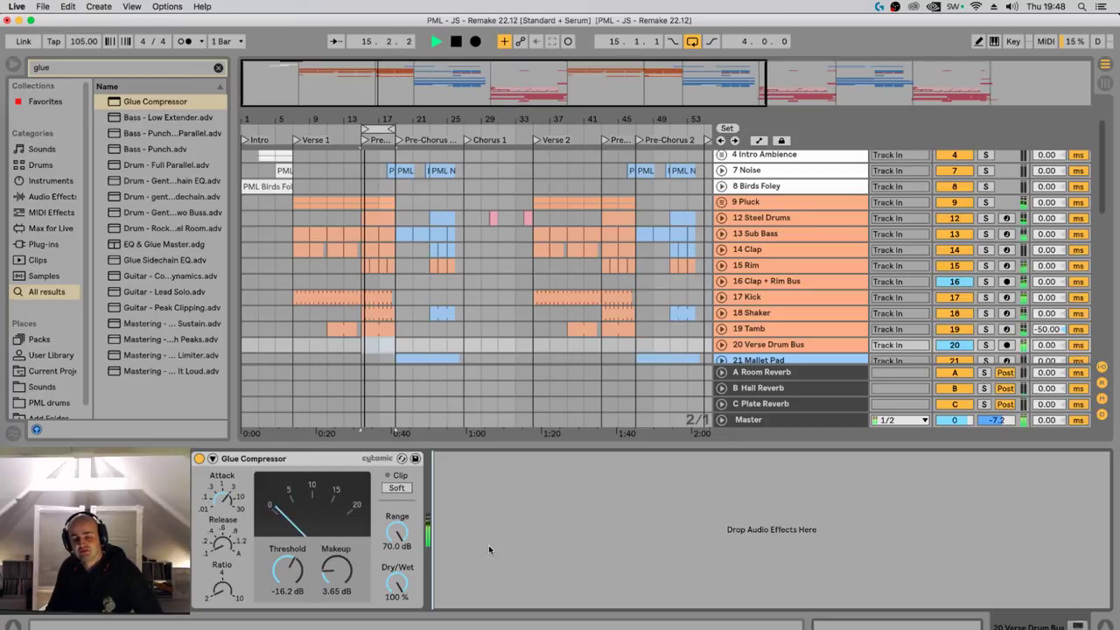
key(0)
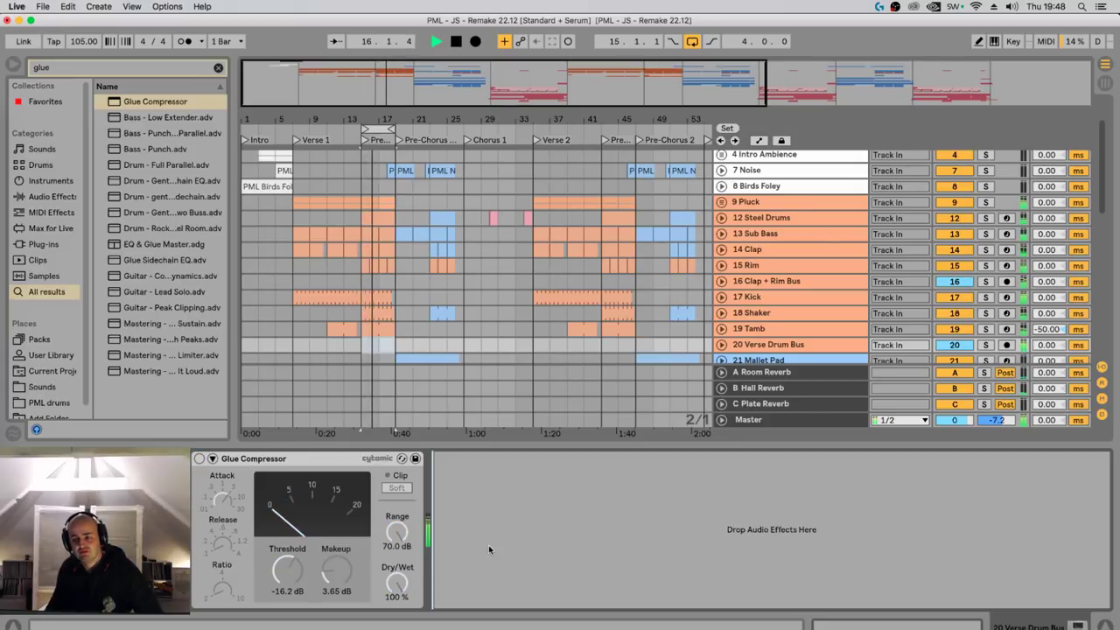
key(0)
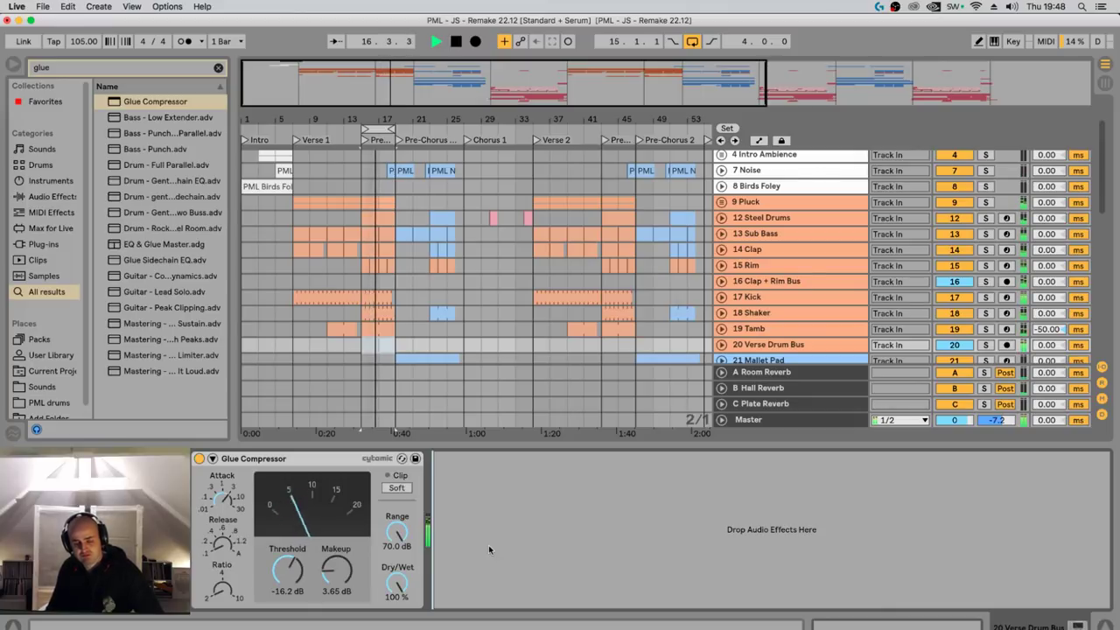
key(0)
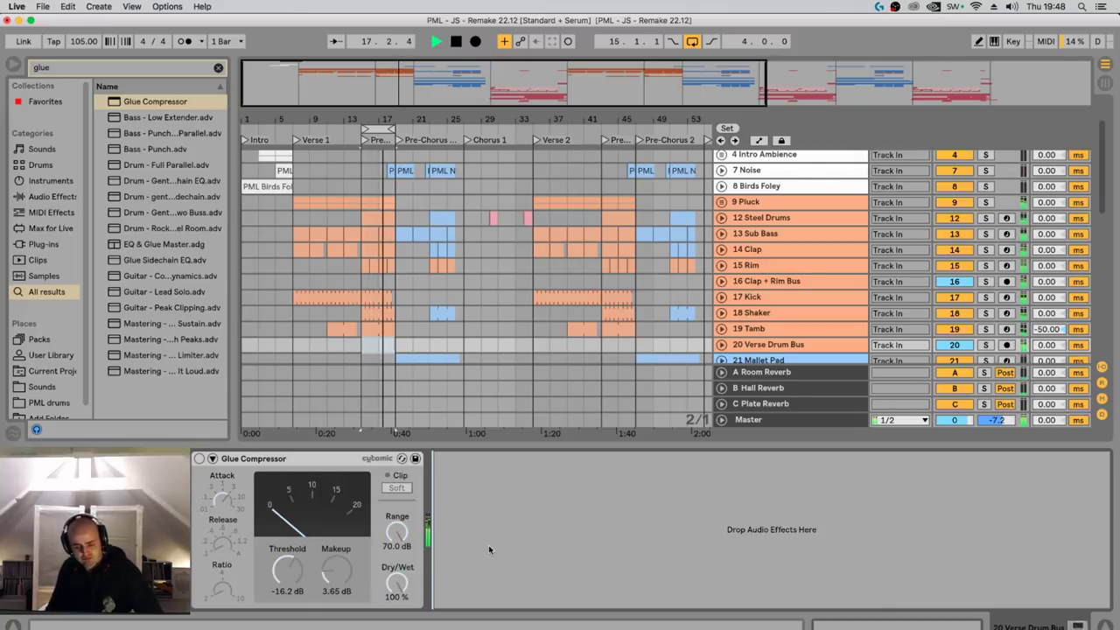
key(space)
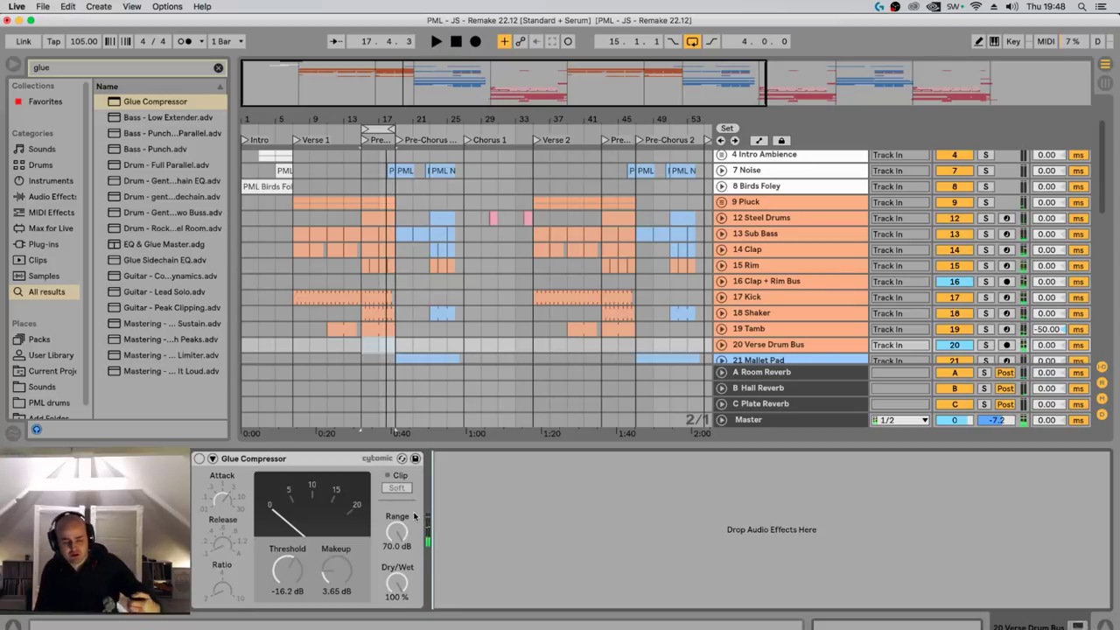
Examine the Master track's device chain and return to the Glue Compressor on the Verse Drum Bus
click(333, 461)
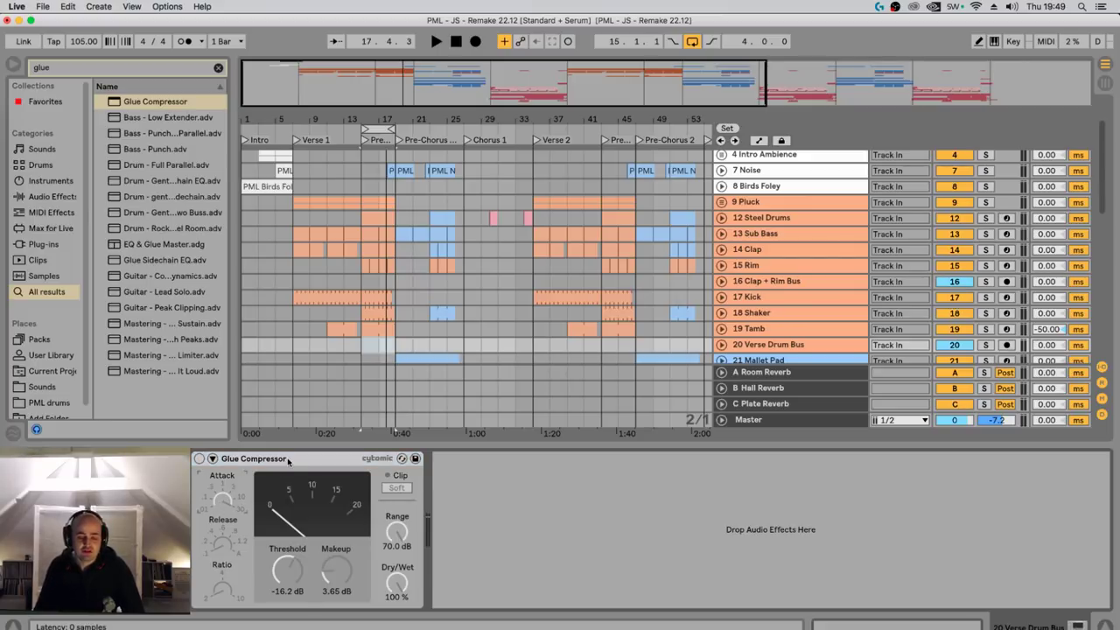
click(746, 421)
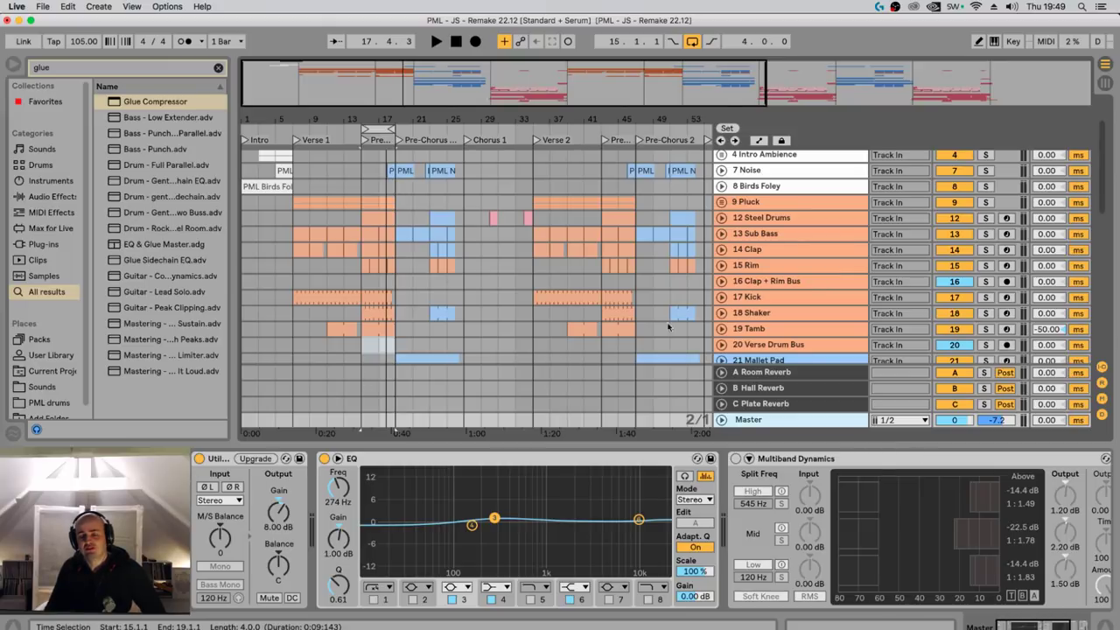
click(777, 345)
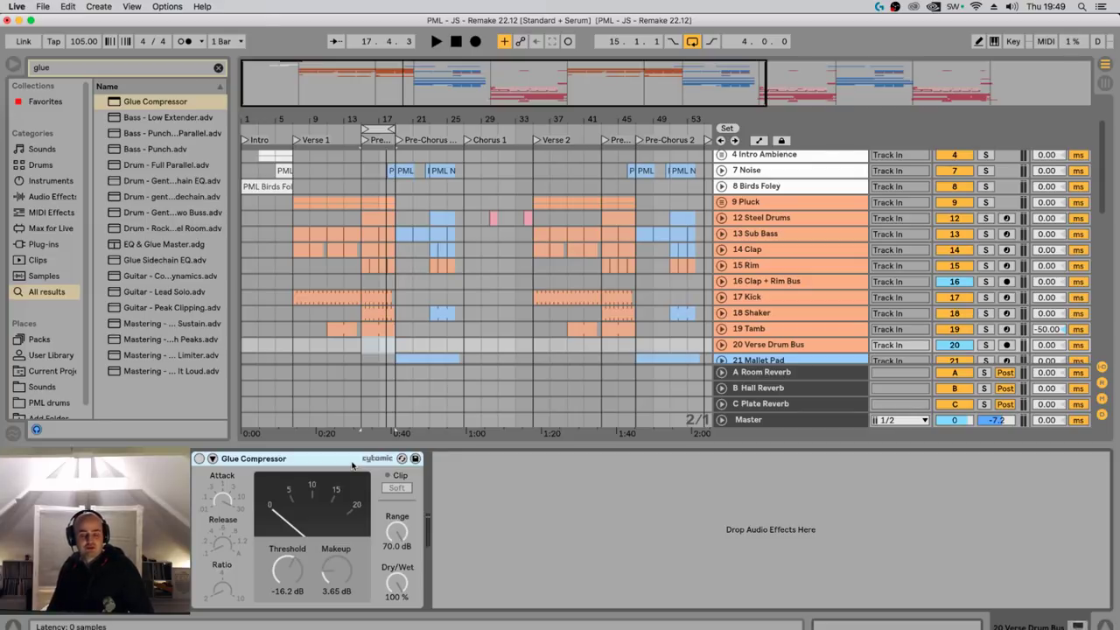
Clear the browser's device search and locate the Mix Bus at the end of the track list
click(218, 68)
scroll(540, 370, down, 5)
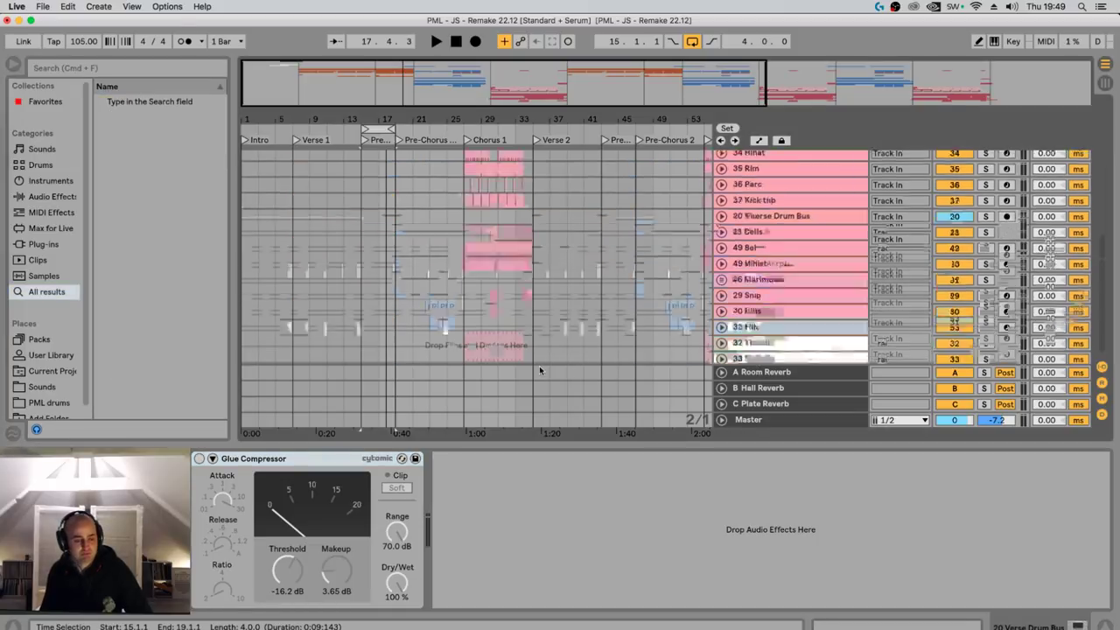
scroll(540, 366, down, 3)
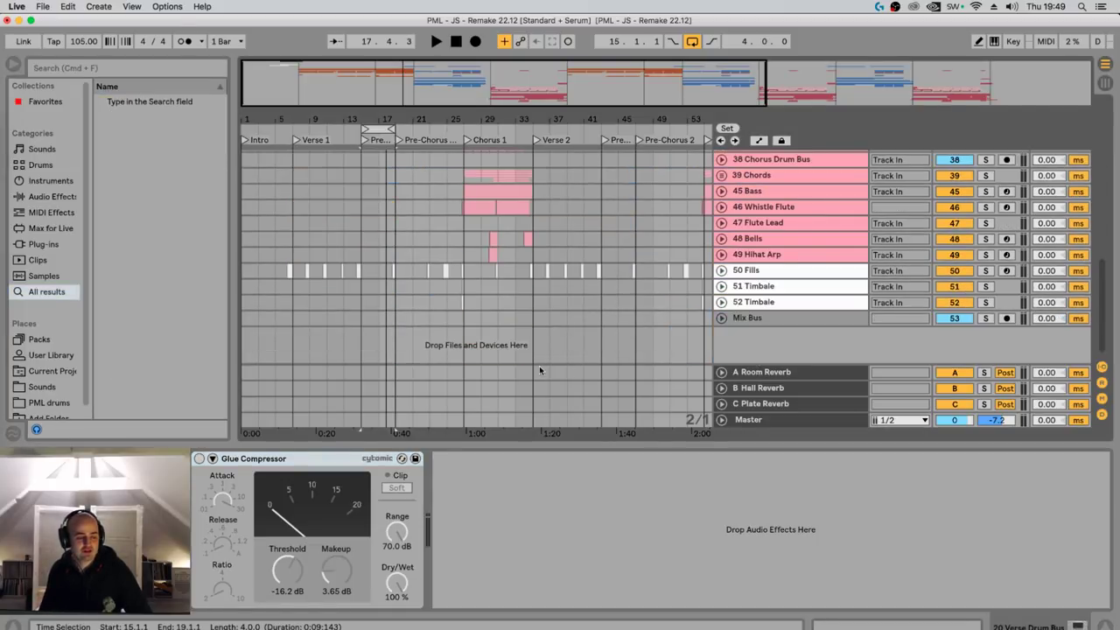